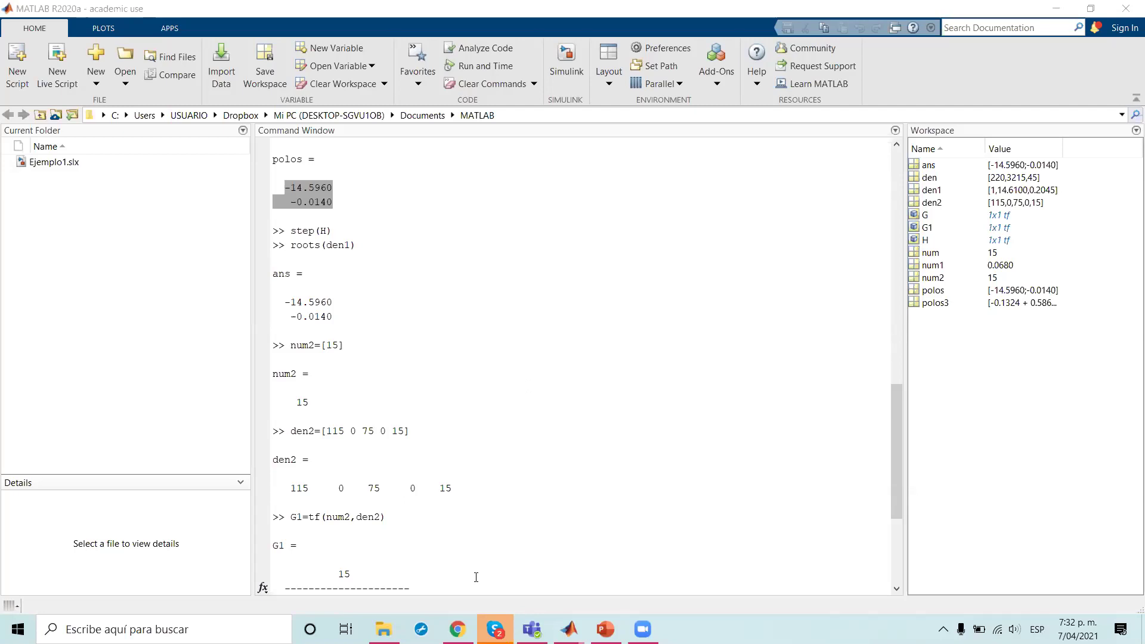
Switch to the PowerPoint presentation and check the final-value limit calculation of G(s).
{"action": "scroll", "coordinate": [414, 431], "scroll_direction": "down", "scroll_amount": 4}
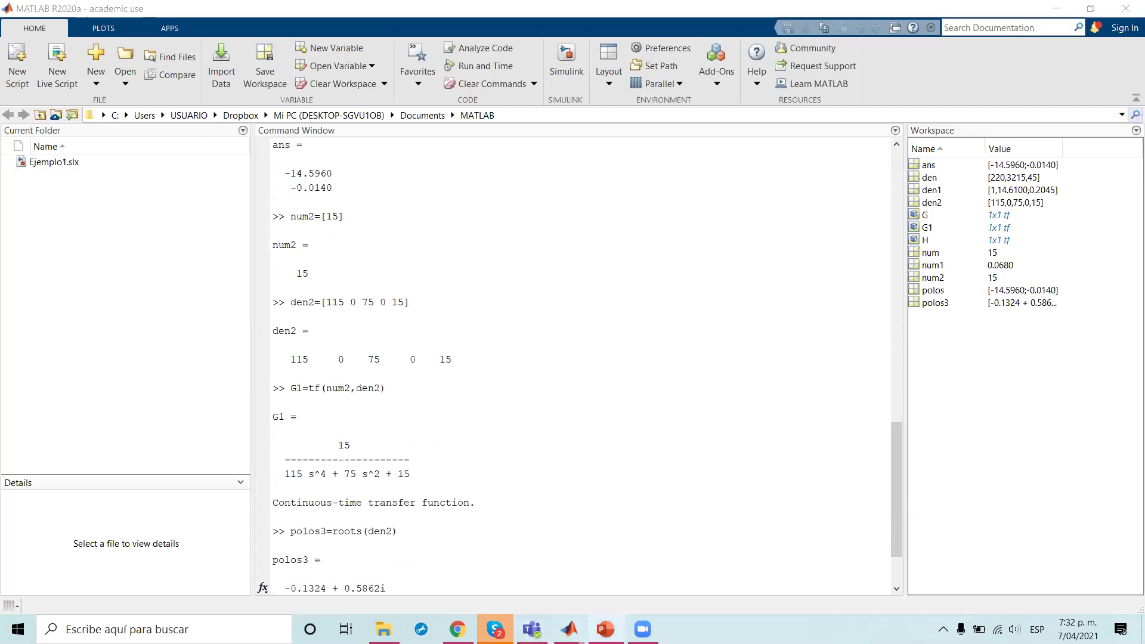
{"action": "left_click", "coordinate": [605, 630]}
{"action": "left_click", "coordinate": [670, 492]}
{"action": "left_click", "coordinate": [673, 500]}
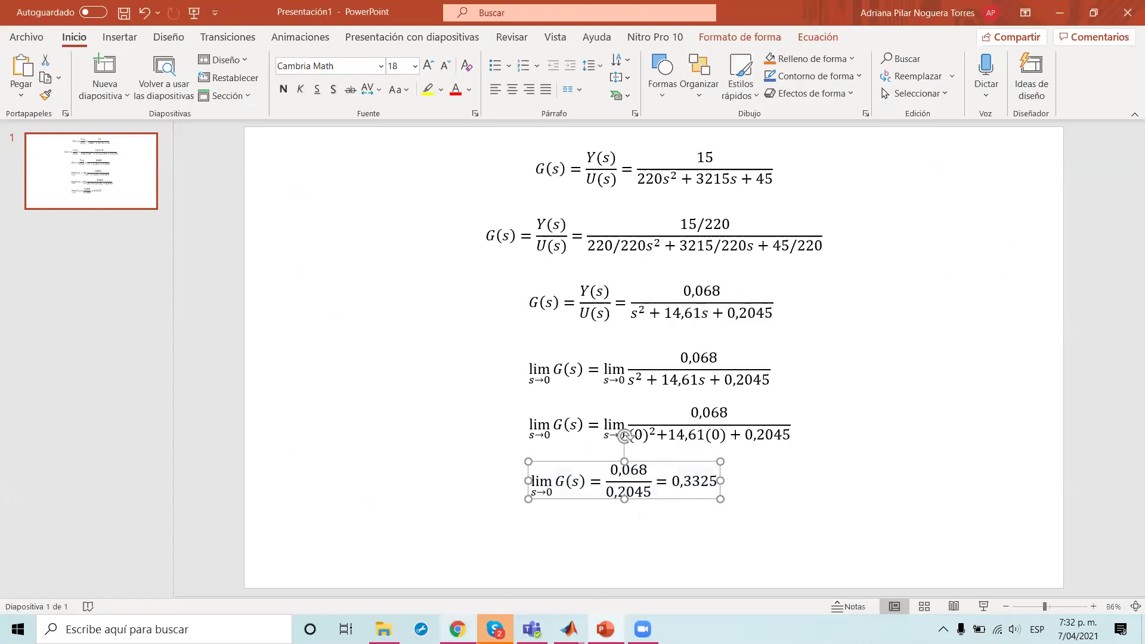
Return to MATLAB and plot the step response of G with step(G).
{"action": "left_click", "coordinate": [456, 588]}
{"action": "scroll", "coordinate": [365, 537], "scroll_direction": "down", "scroll_amount": 2}
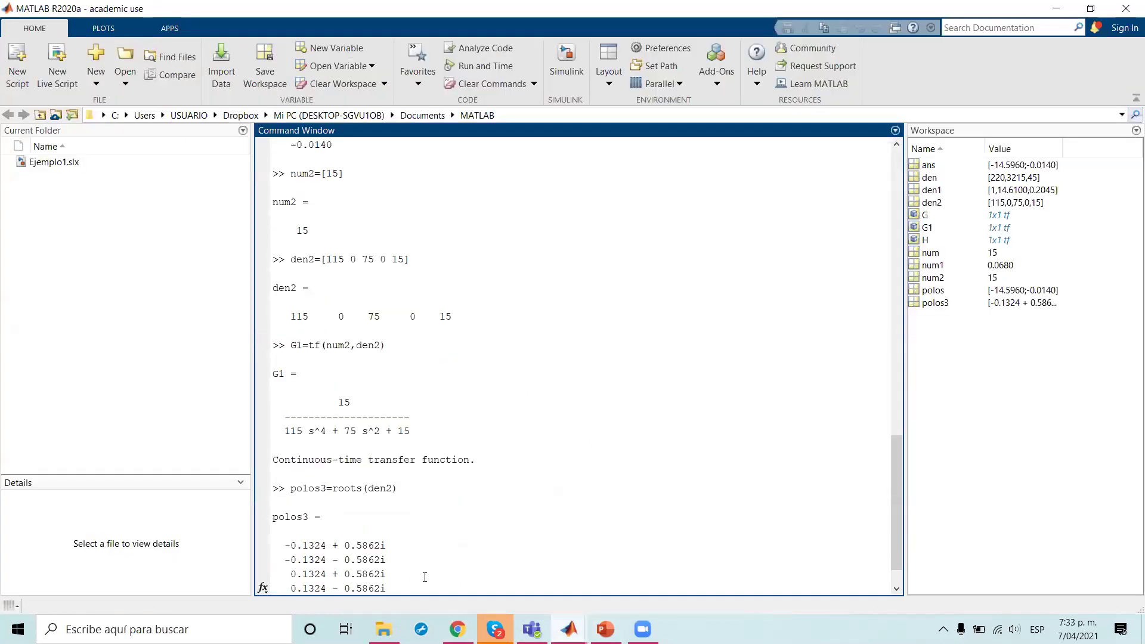
{"action": "type", "text": "step"}
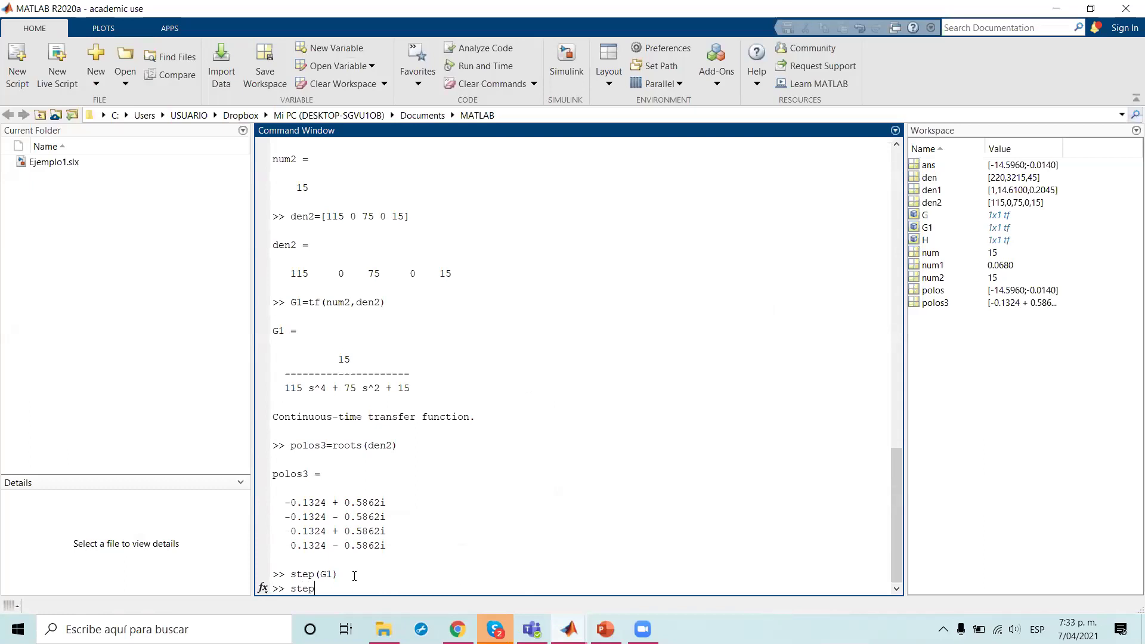
{"action": "type", "text": "(G)"}
{"action": "key", "text": "Return"}
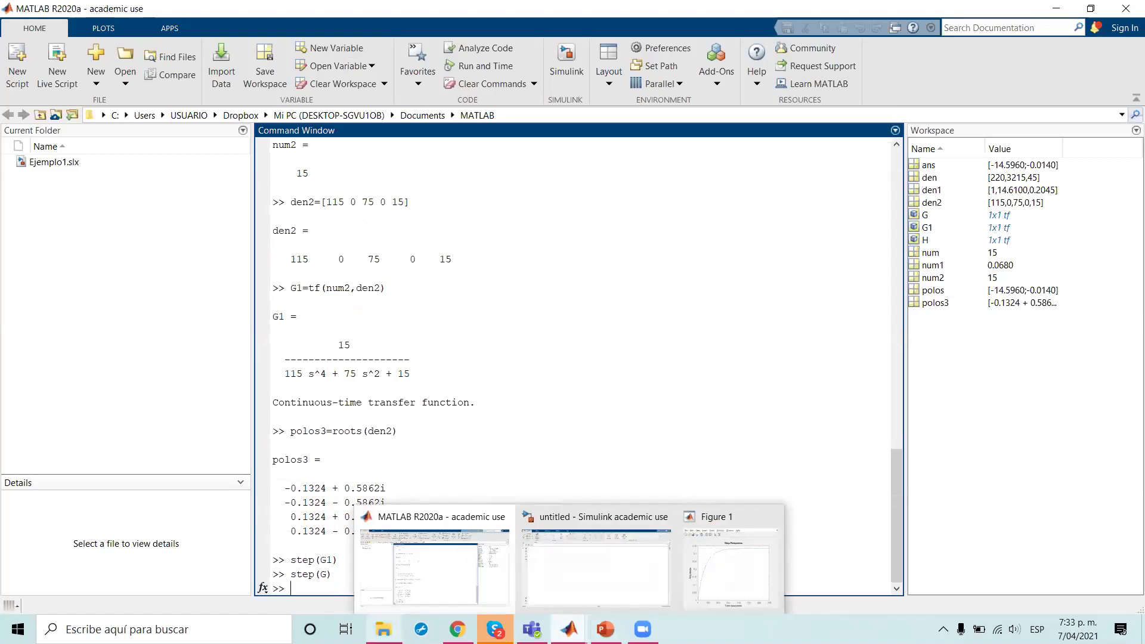
{"action": "mouse_move", "coordinate": [384, 628]}
Plot the step response of H with step(H) and bring up its figure window.
{"action": "type", "text": "s"}
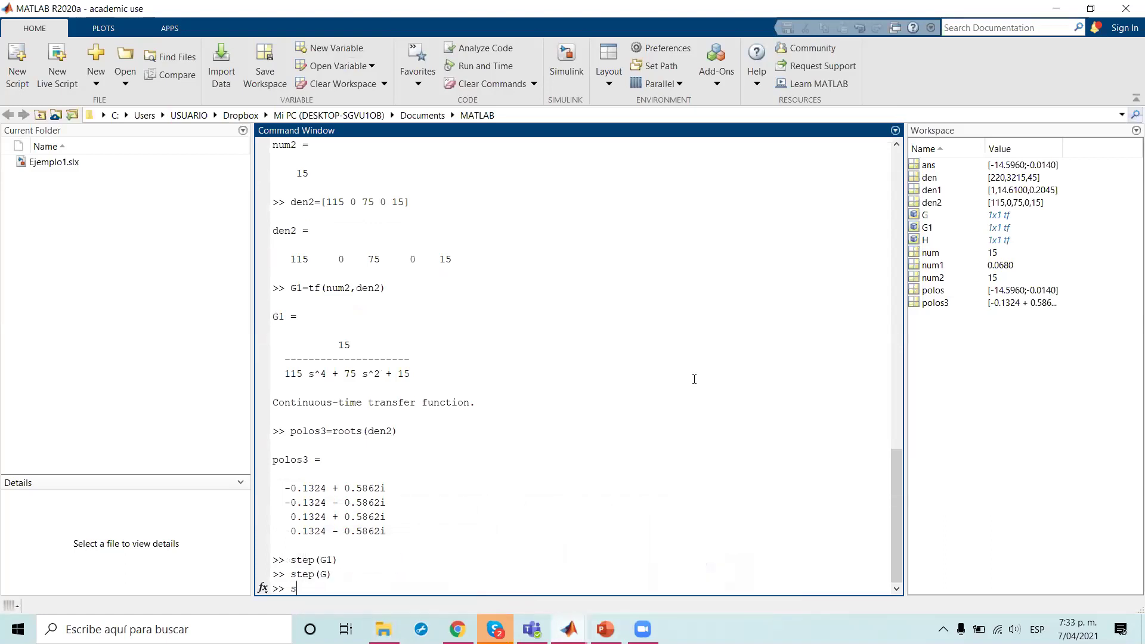
{"action": "type", "text": "tep"}
{"action": "key", "text": "BackSpace"}
{"action": "key", "text": "BackSpace"}
{"action": "type", "text": "p(H)"}
{"action": "key", "text": "Return"}
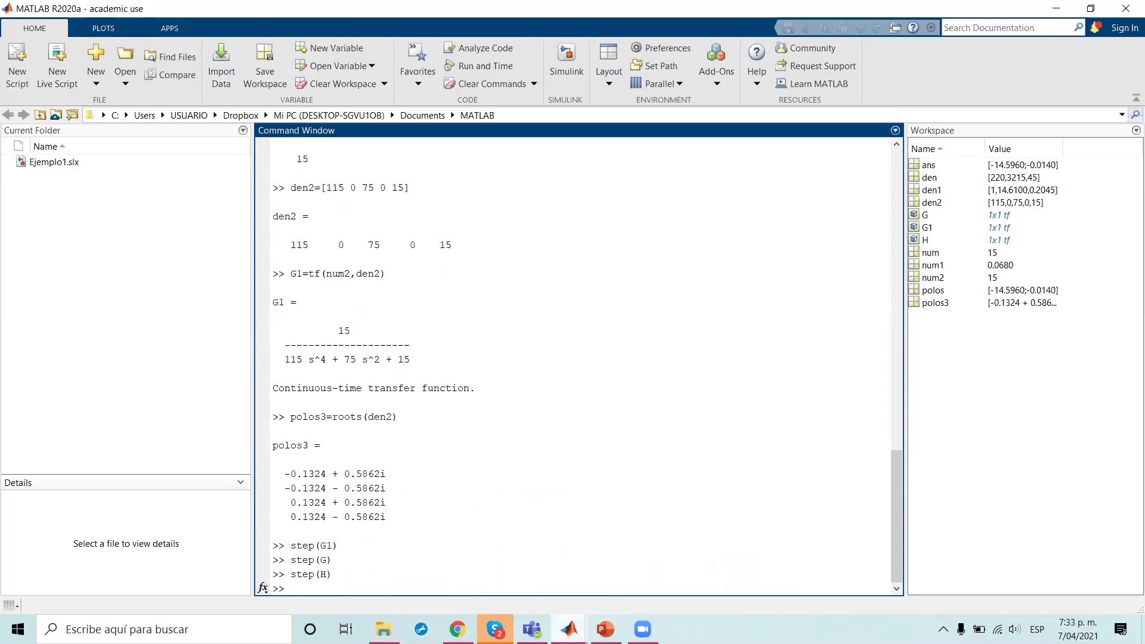
{"action": "mouse_move", "coordinate": [568, 630]}
{"action": "left_click", "coordinate": [728, 593]}
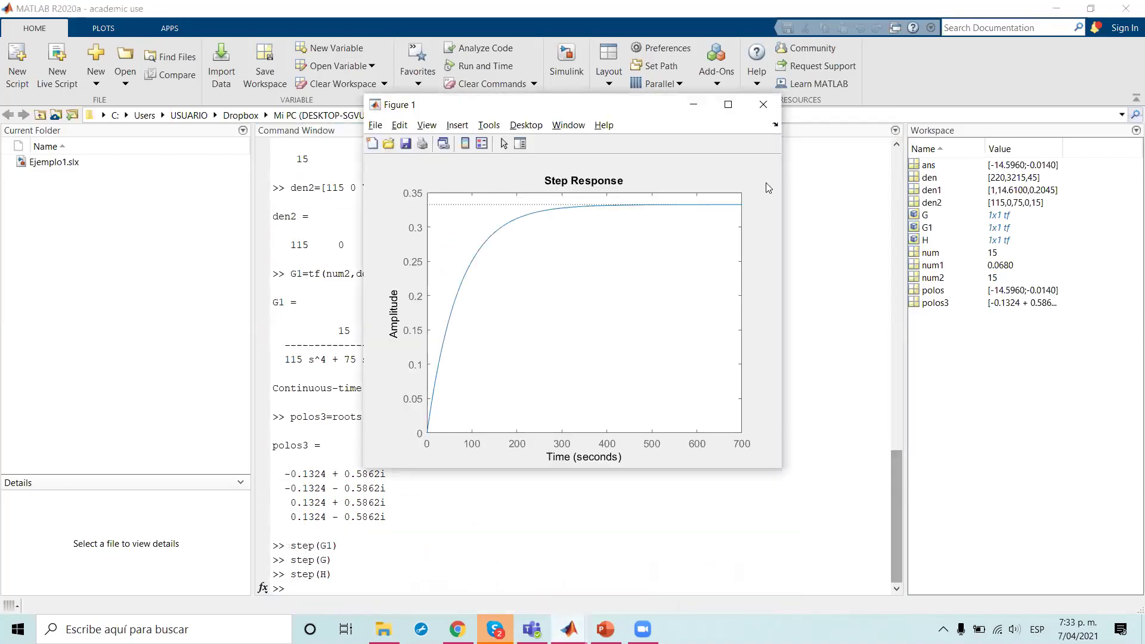
Read the step response curve of H with data tips at about 662, 138 and 400 seconds.
{"action": "left_click", "coordinate": [725, 205]}
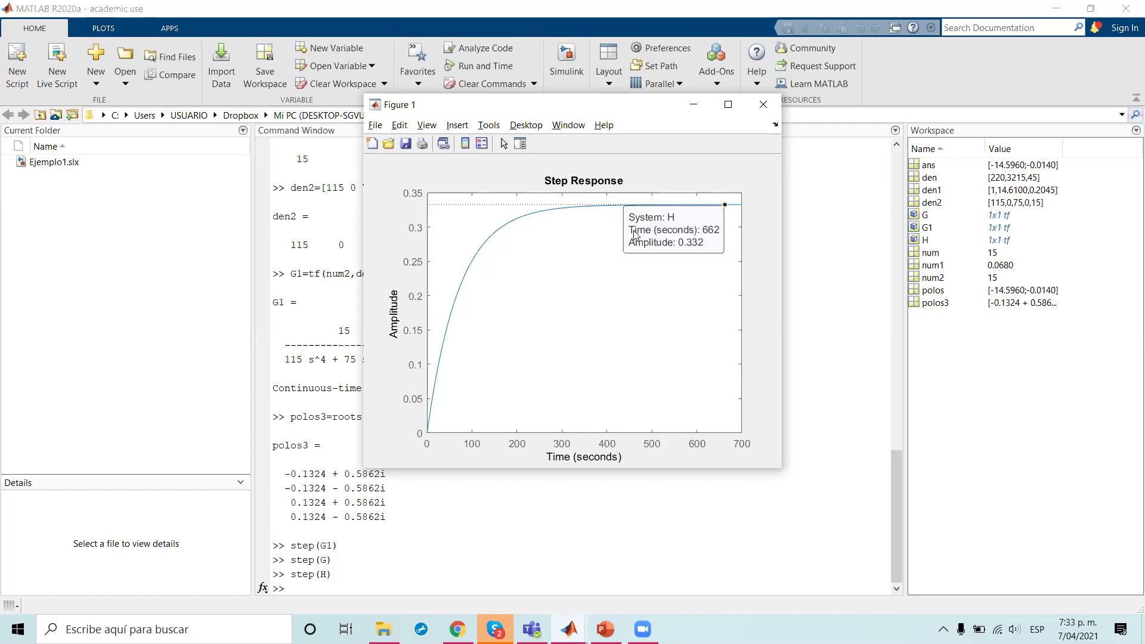
{"action": "left_click", "coordinate": [490, 240]}
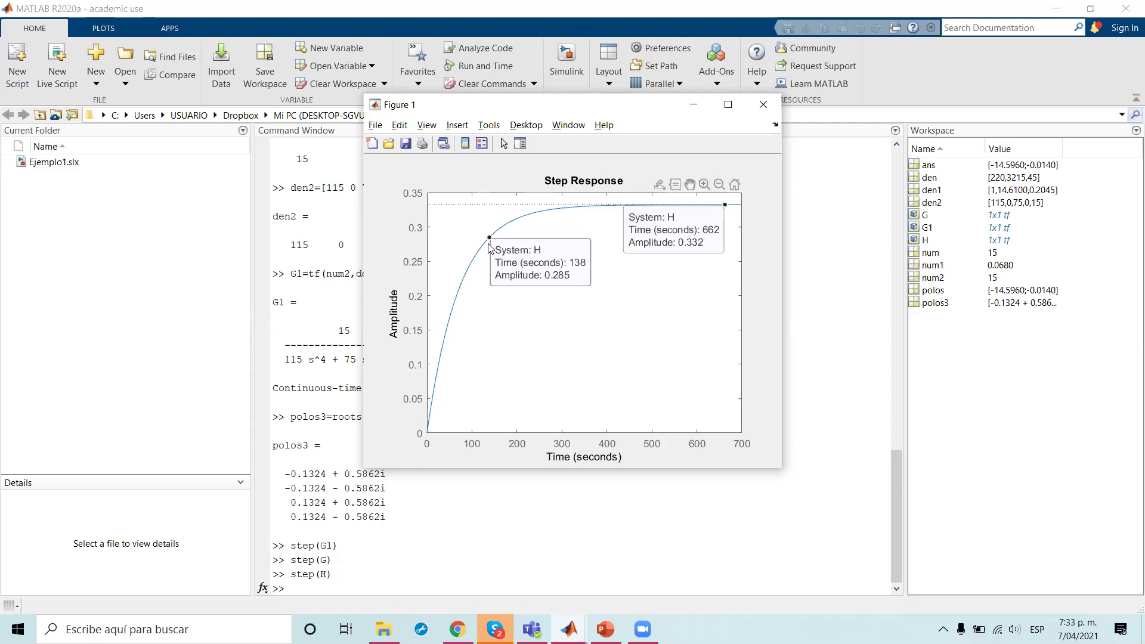
{"action": "left_click", "coordinate": [608, 206]}
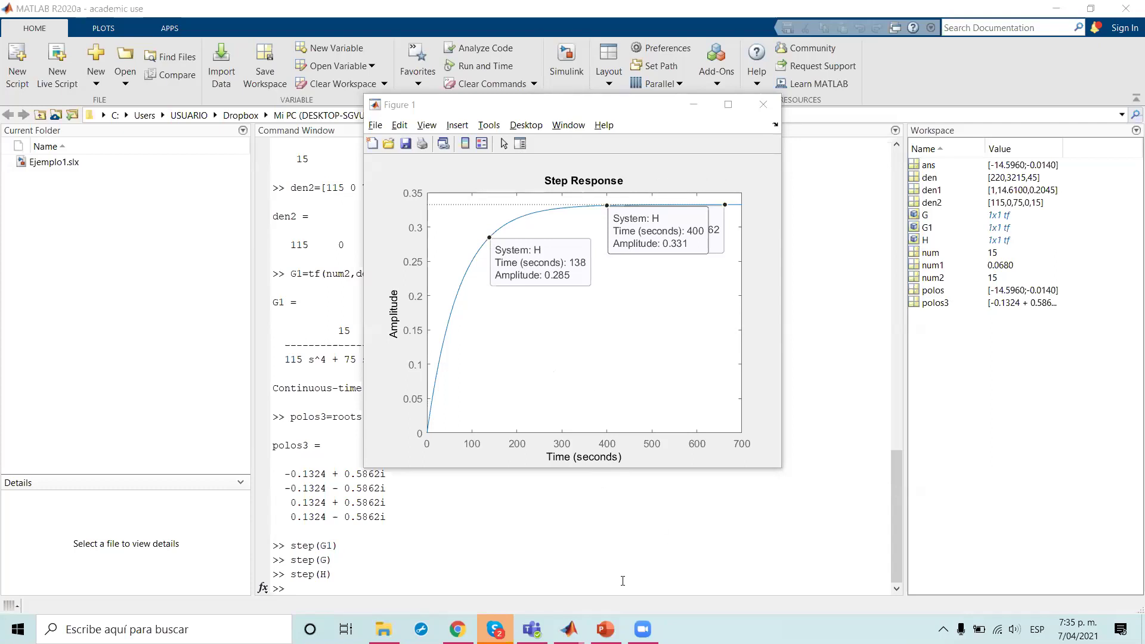
Switch to the untitled Simulink model and add a Step block from the Sources library.
{"action": "mouse_move", "coordinate": [568, 629]}
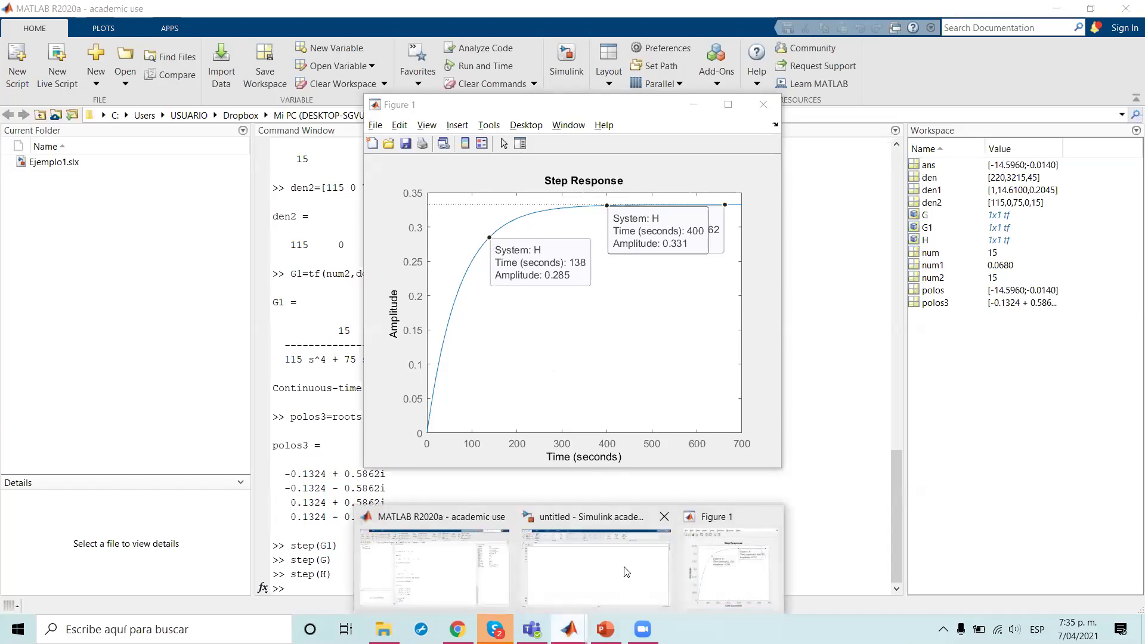
{"action": "left_click", "coordinate": [624, 570]}
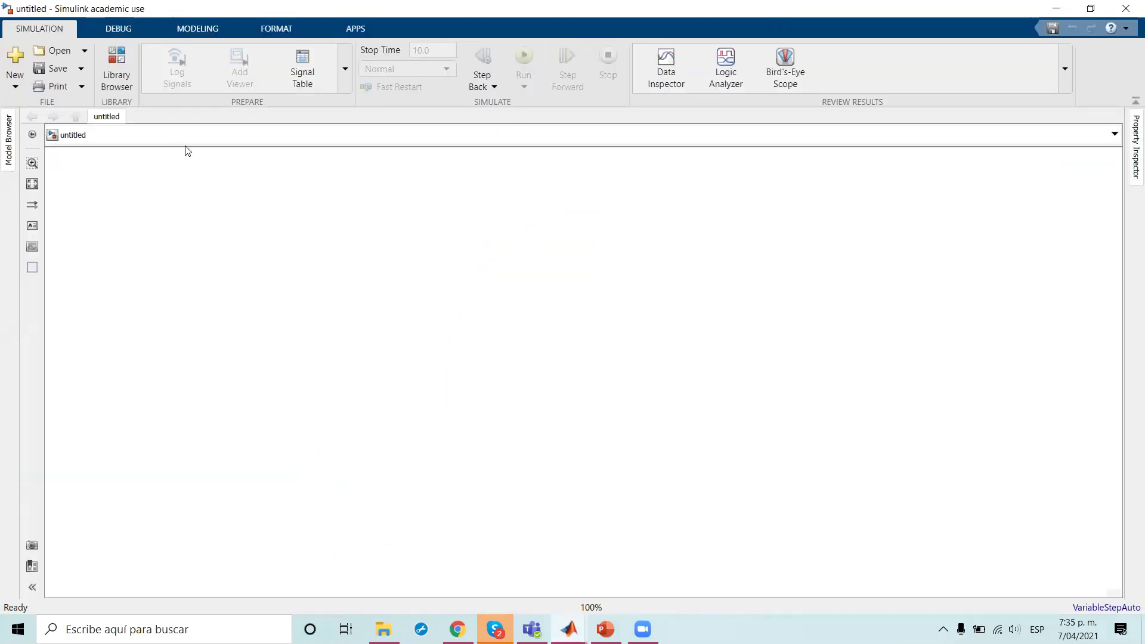
{"action": "left_click", "coordinate": [114, 72]}
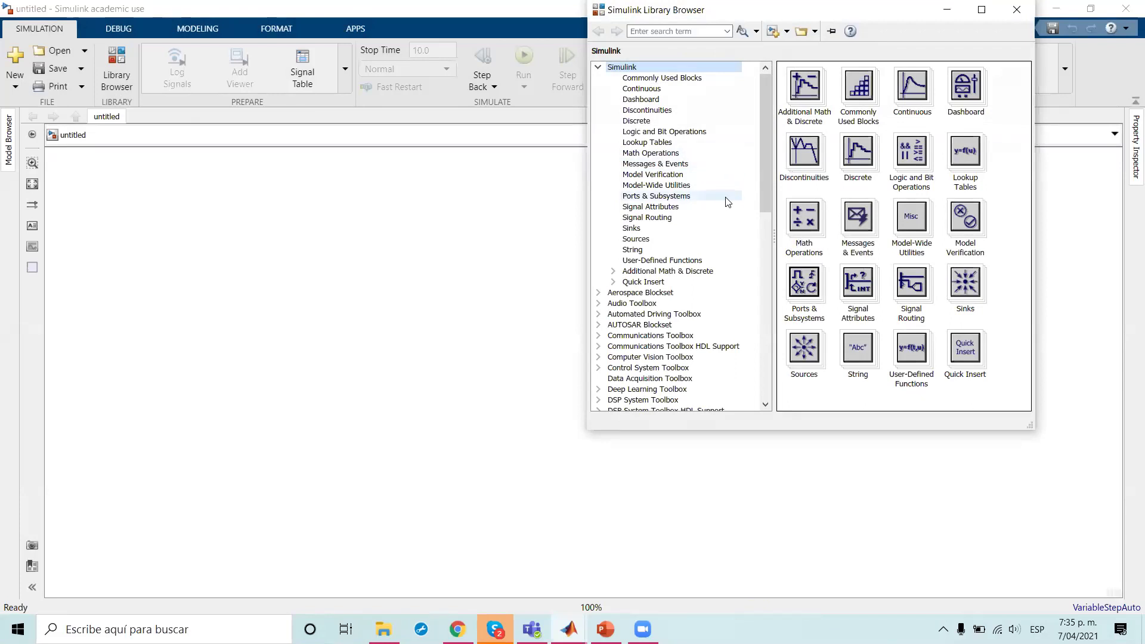
{"action": "left_click", "coordinate": [668, 231]}
{"action": "left_click", "coordinate": [710, 240]}
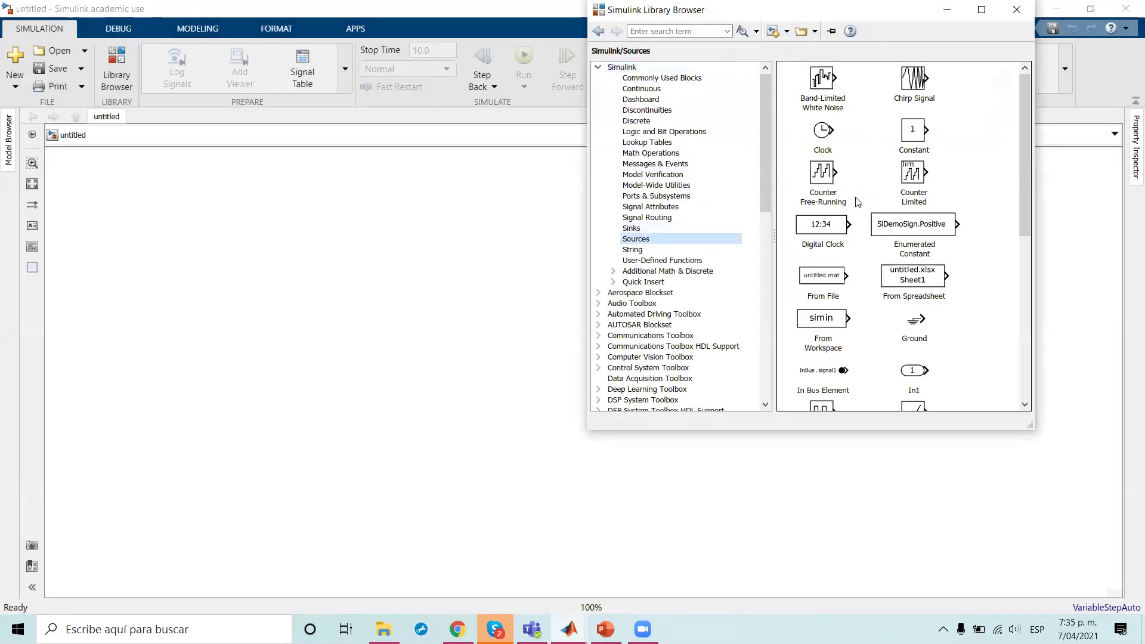
{"action": "scroll", "coordinate": [883, 233], "scroll_direction": "down", "scroll_amount": 3}
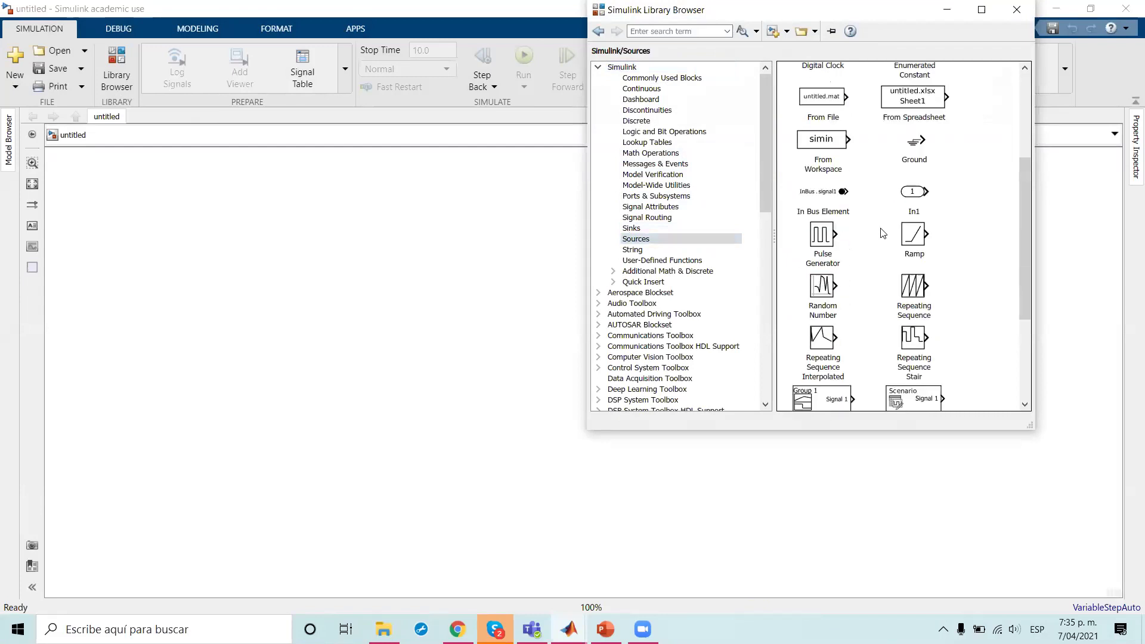
{"action": "scroll", "coordinate": [883, 233], "scroll_direction": "down", "scroll_amount": 3}
{"action": "left_click_drag", "start_coordinate": [832, 325], "coordinate": [421, 247]}
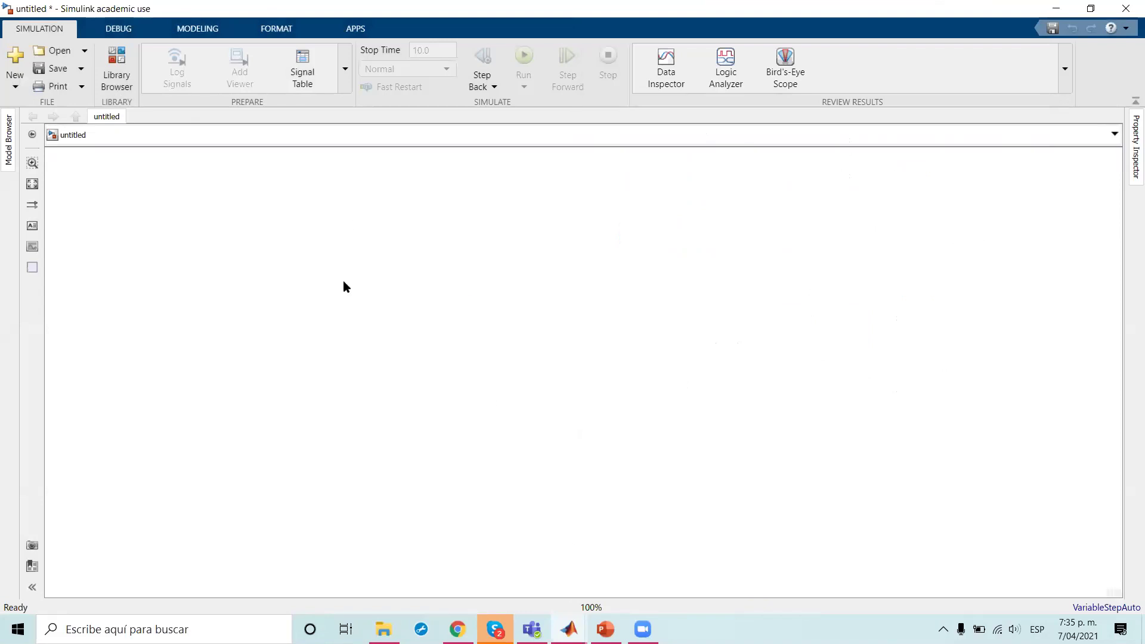
{"action": "left_click", "coordinate": [368, 236]}
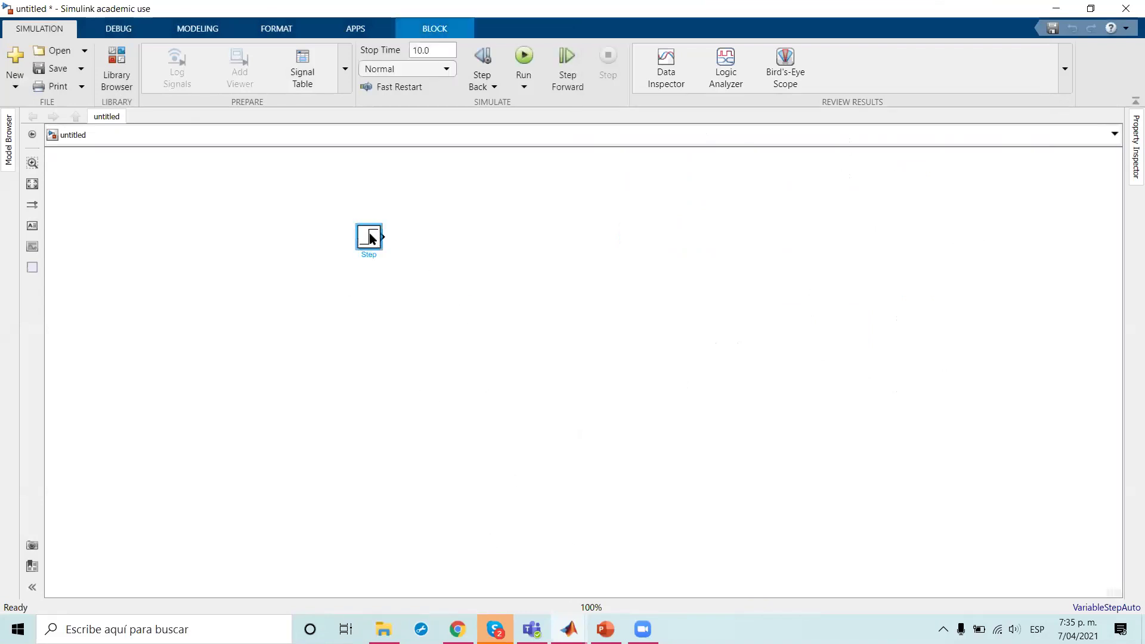
Add a Transfer Fcn block from the Continuous library beside the Step block and connect the Step output to it.
{"action": "left_click", "coordinate": [117, 67]}
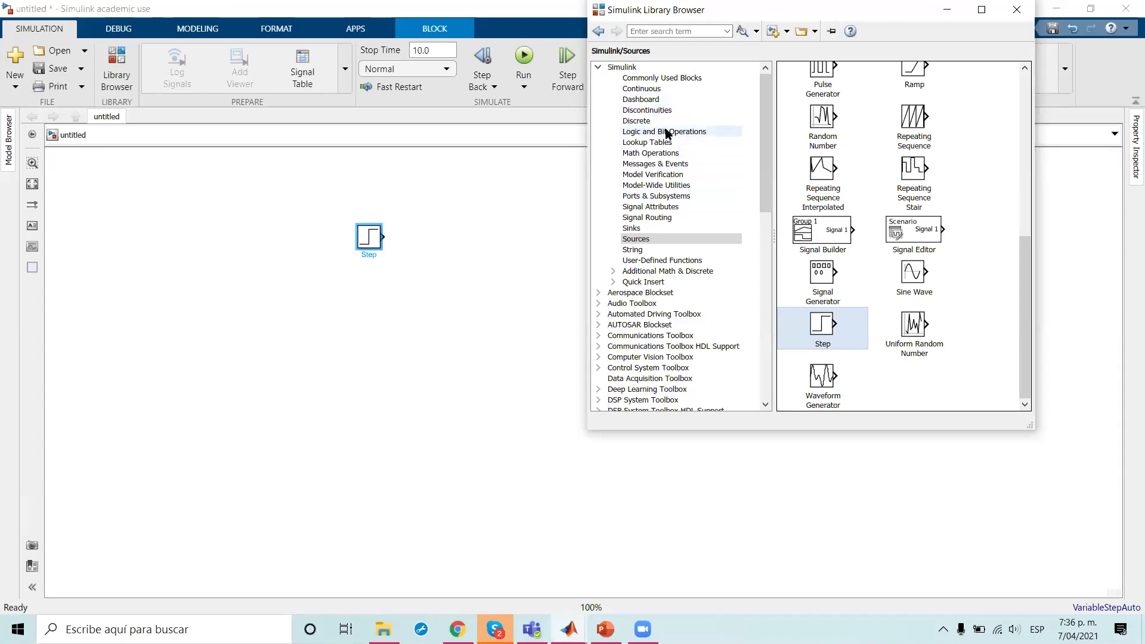
{"action": "left_click", "coordinate": [651, 89]}
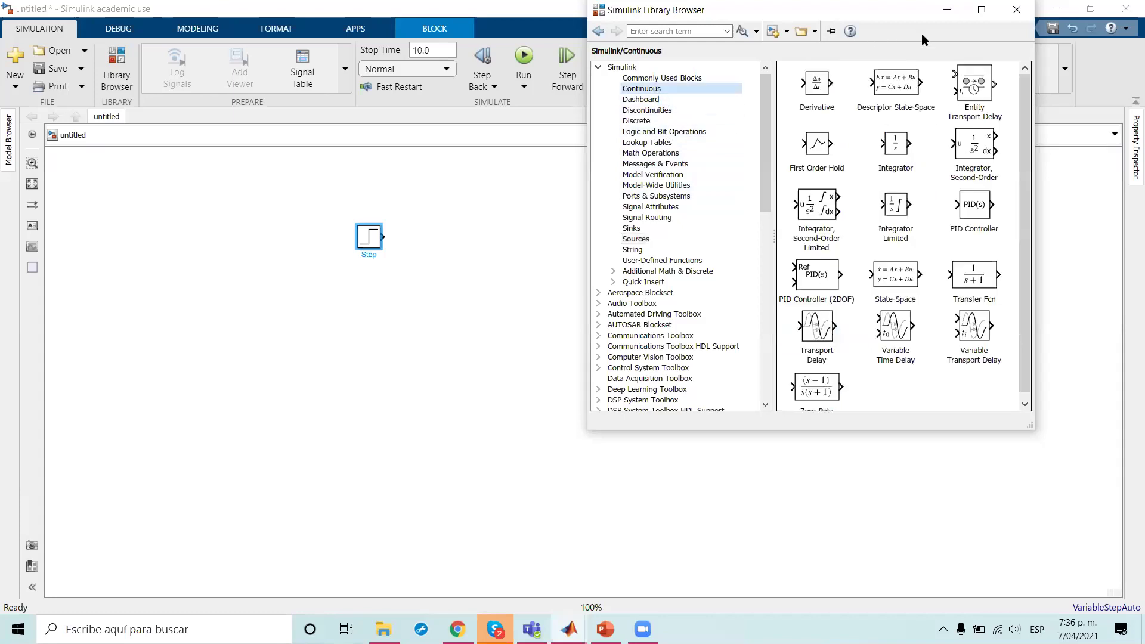
{"action": "left_click_drag", "start_coordinate": [922, 11], "coordinate": [815, 13]}
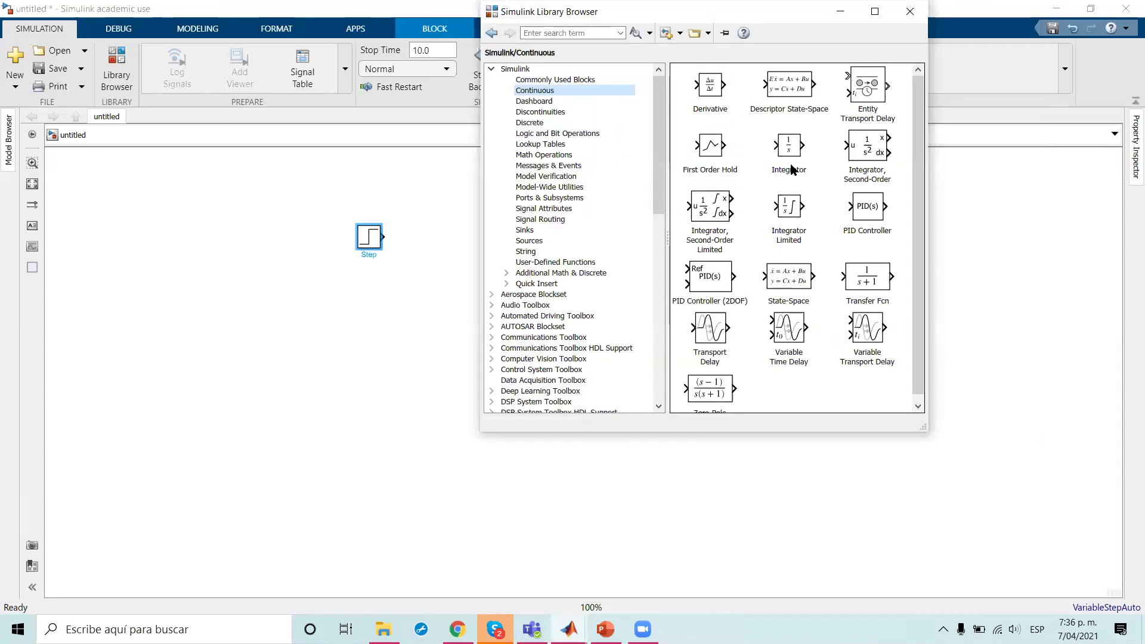
{"action": "left_click_drag", "start_coordinate": [867, 277], "coordinate": [452, 228]}
{"action": "left_click", "coordinate": [394, 237]}
{"action": "left_click", "coordinate": [465, 257]}
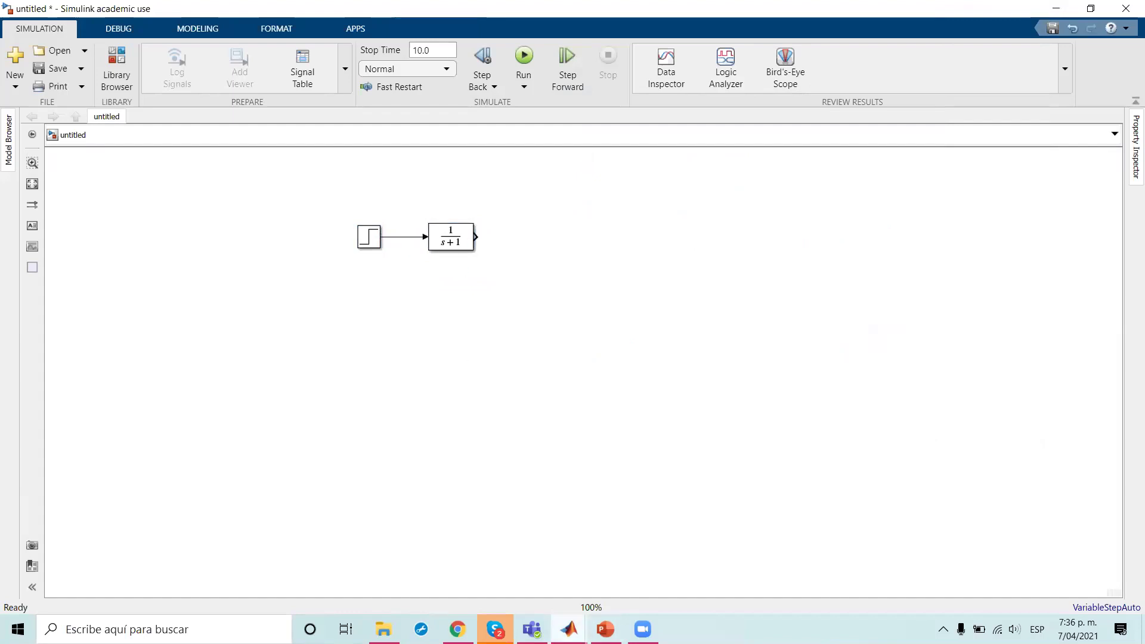
Widen the Transfer Fcn block and set its numerator to [15] and denominator to [220 3215 45].
{"action": "mouse_move", "coordinate": [569, 630]}
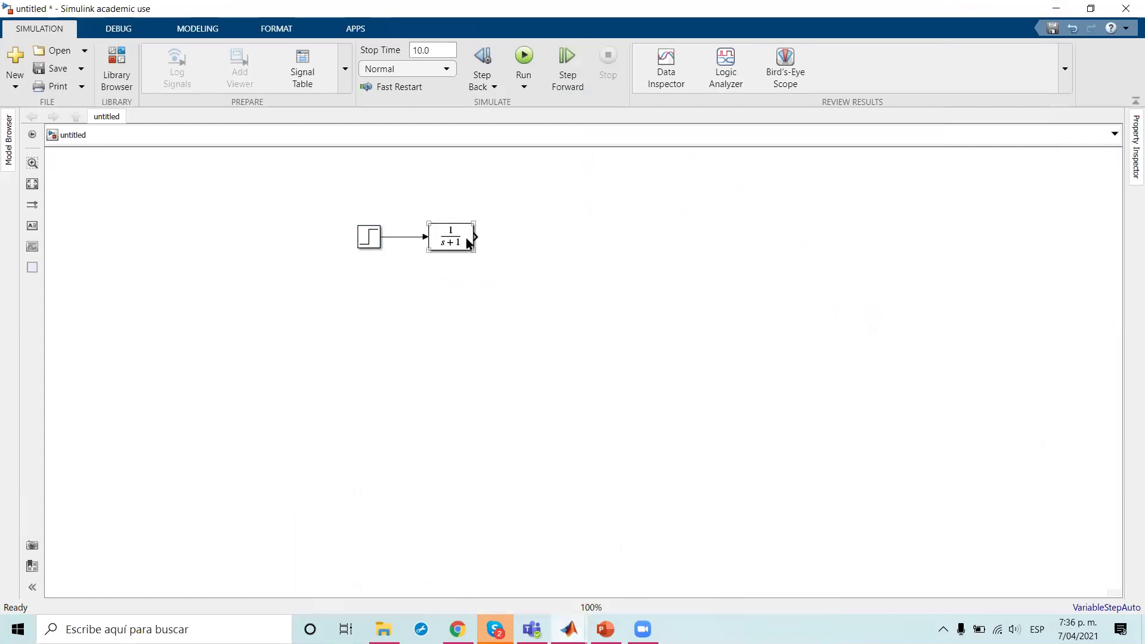
{"action": "left_click_drag", "start_coordinate": [473, 248], "coordinate": [564, 250]}
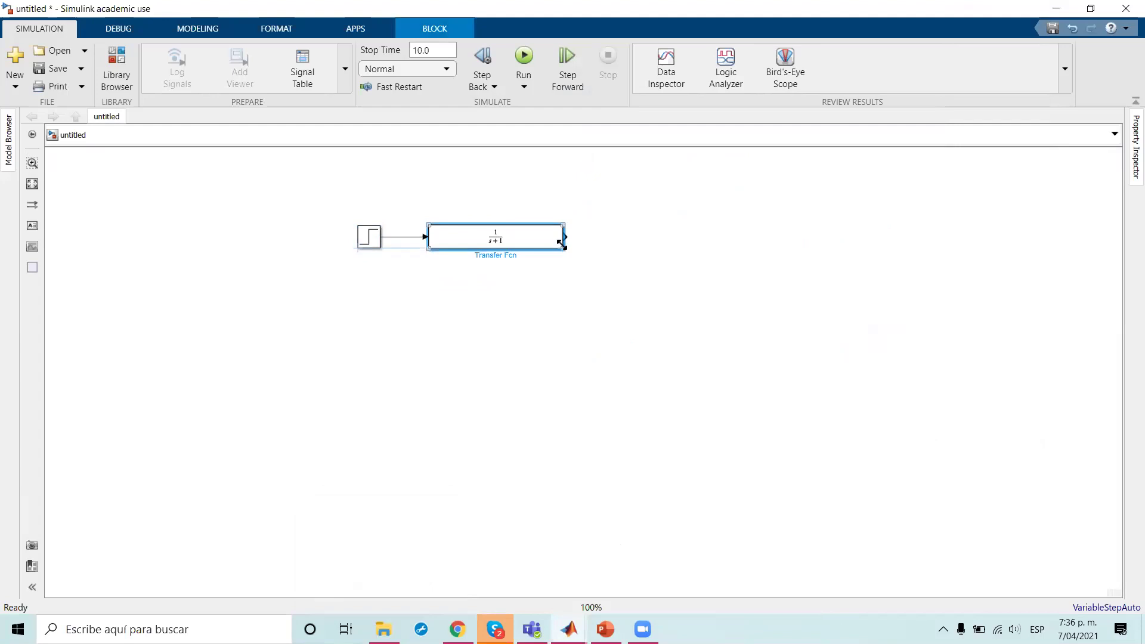
{"action": "double_click", "coordinate": [493, 238]}
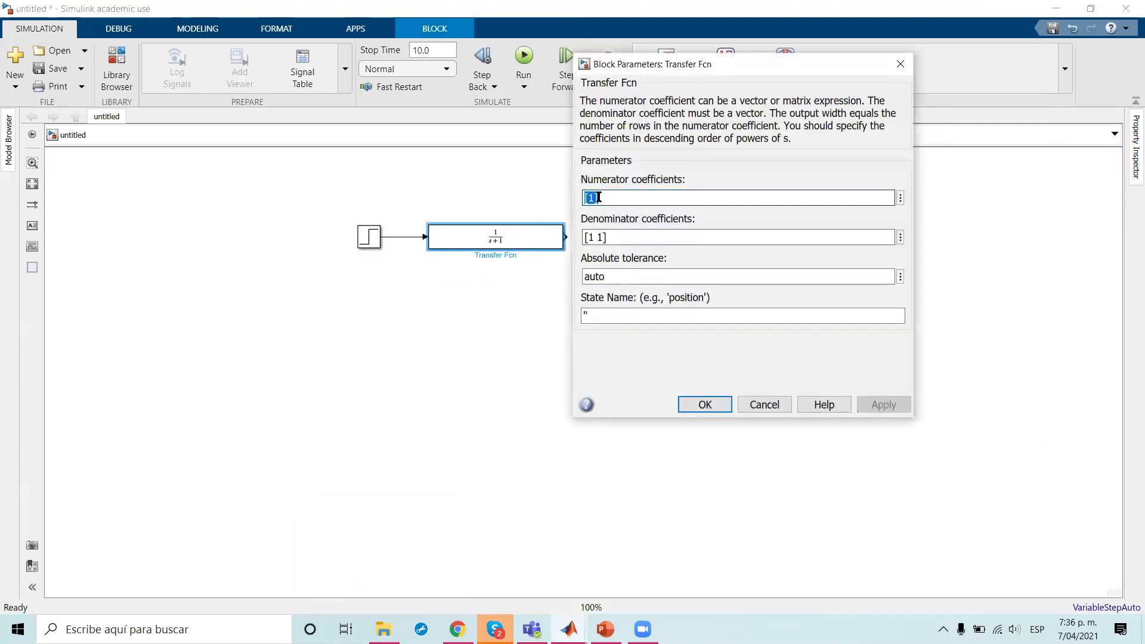
{"action": "key", "text": "End"}
{"action": "key", "text": "Left"}
{"action": "type", "text": "5"}
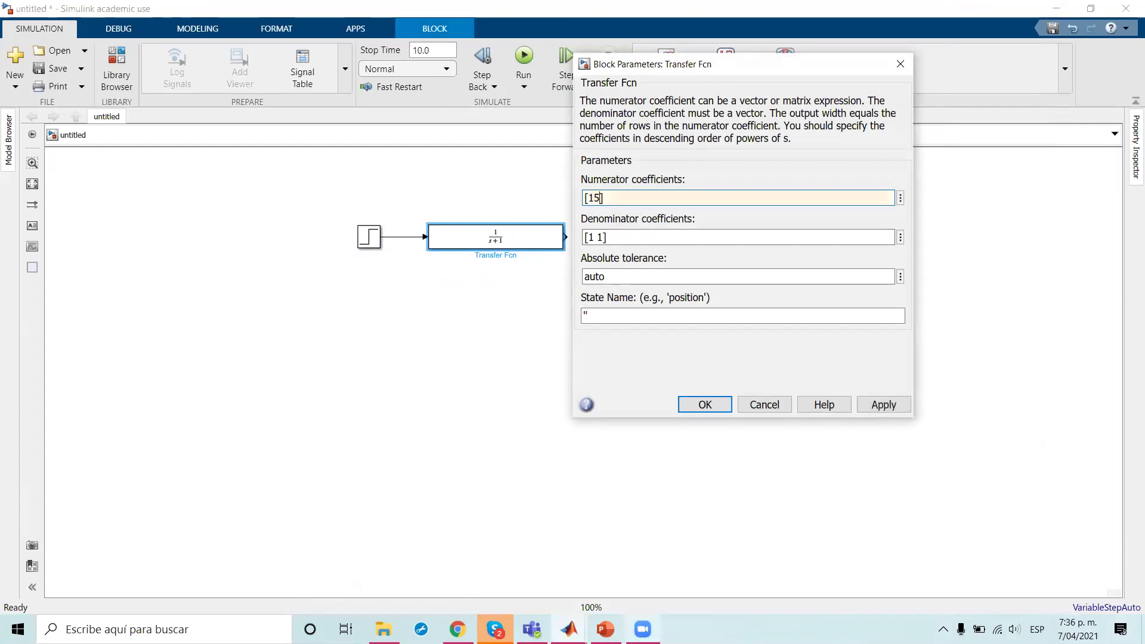
{"action": "left_click", "coordinate": [593, 237]}
{"action": "type", "text": "20"}
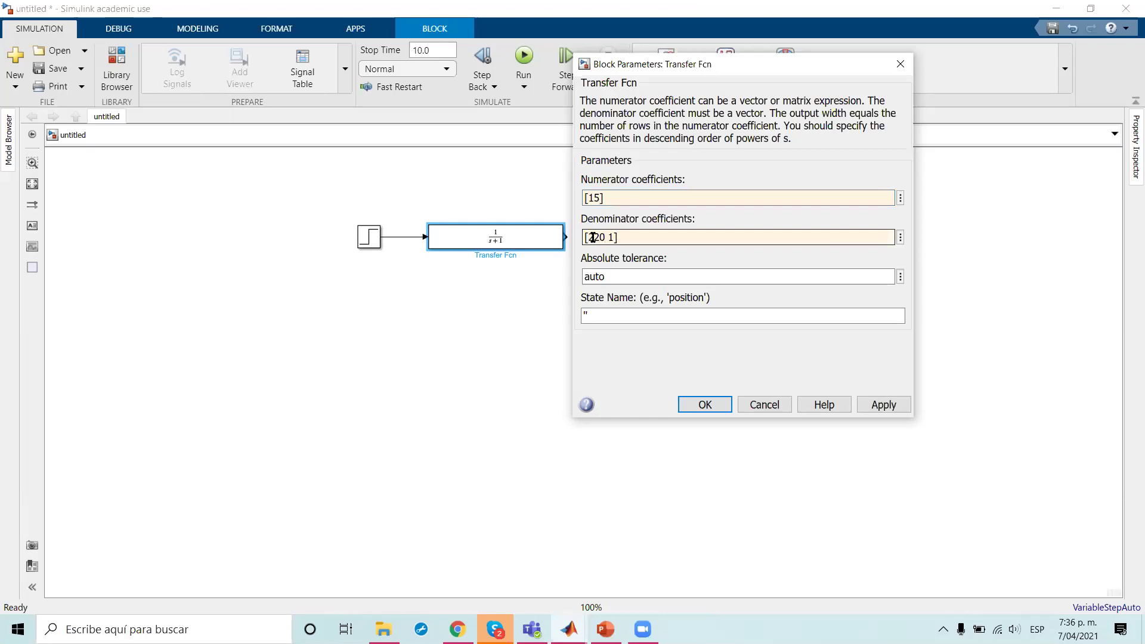
{"action": "key", "text": "BackSpace"}
{"action": "type", "text": "3215 45"}
{"action": "left_click", "coordinate": [710, 411]}
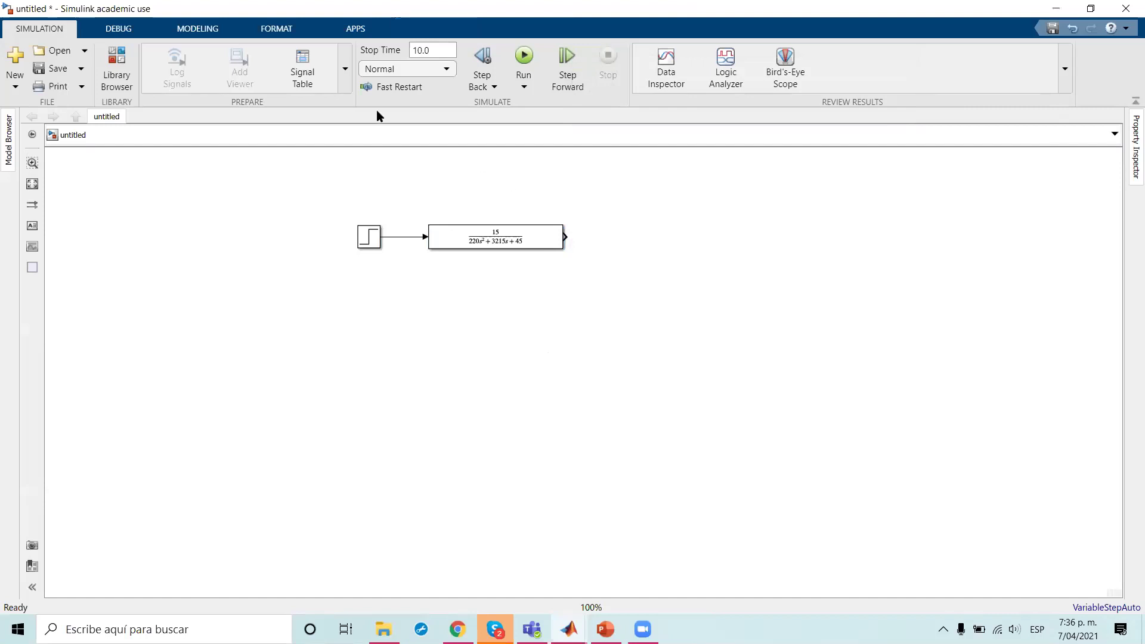
Add a Scope from the Sinks library at the transfer function's output and set its number of input ports to 2.
{"action": "left_click", "coordinate": [117, 67]}
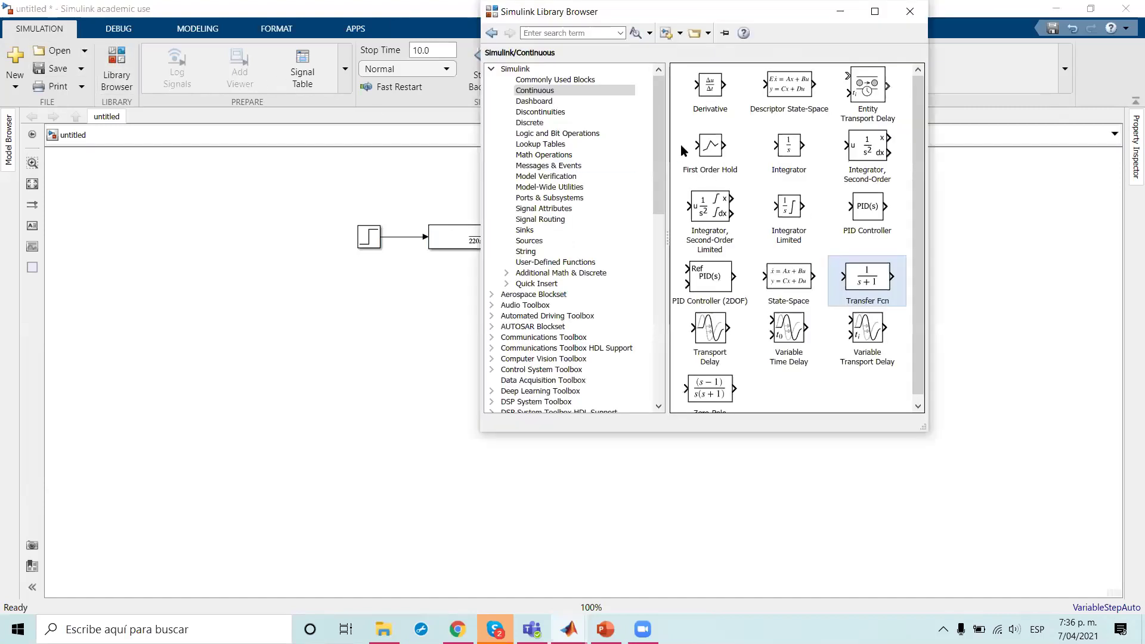
{"action": "left_click", "coordinate": [574, 230]}
{"action": "left_click_drag", "start_coordinate": [788, 139], "coordinate": [639, 237]}
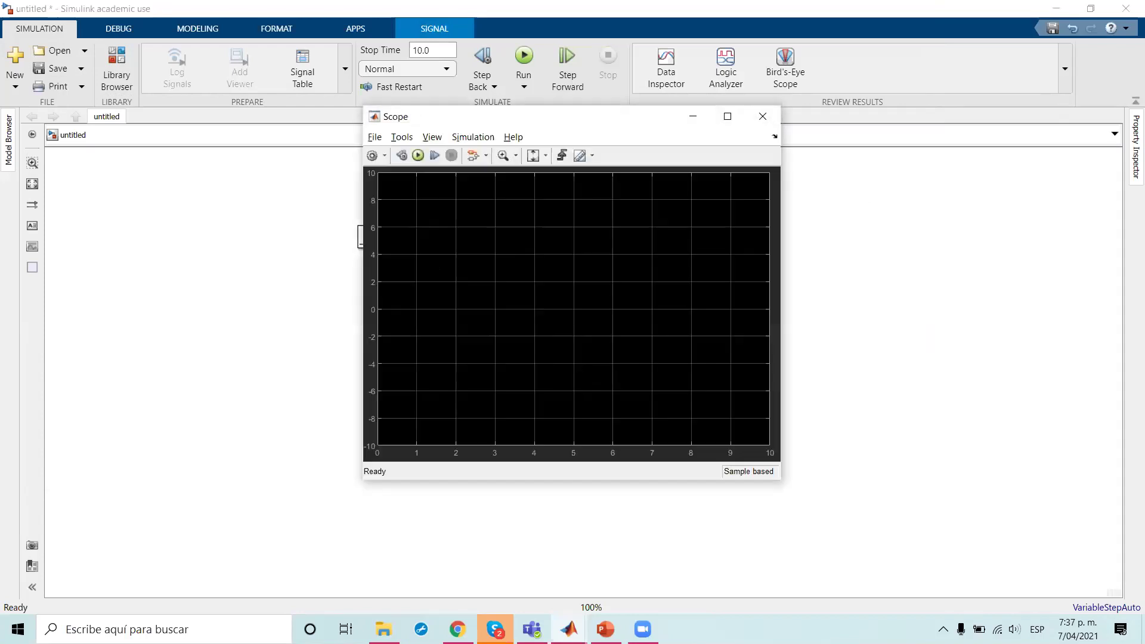
{"action": "left_click", "coordinate": [375, 137]}
{"action": "mouse_move", "coordinate": [432, 170]}
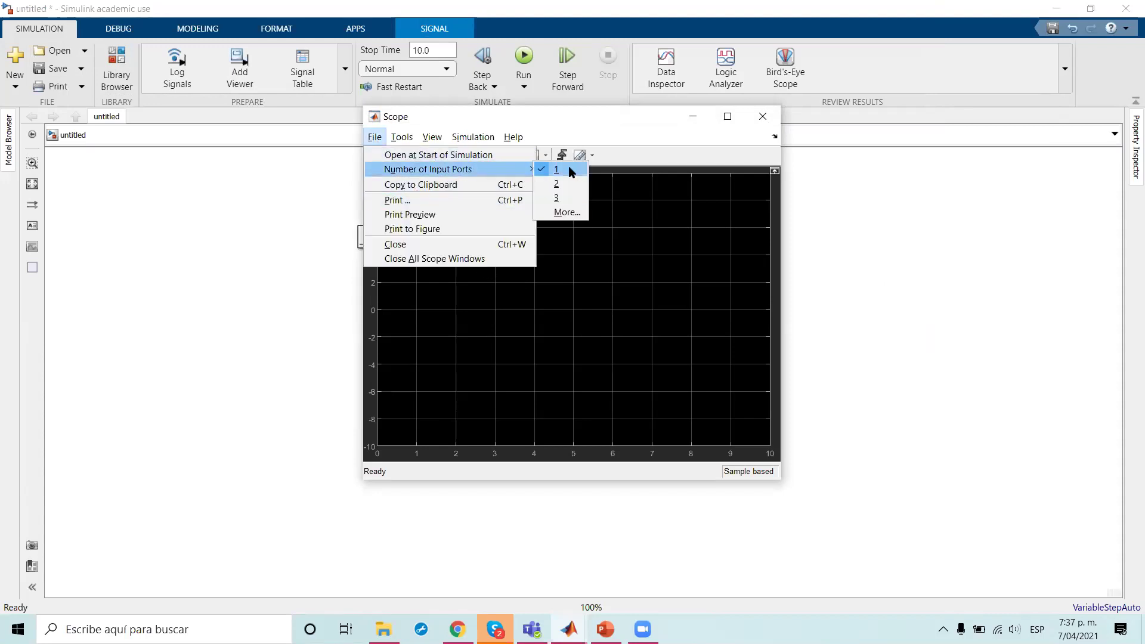
{"action": "left_click", "coordinate": [570, 184]}
{"action": "left_click", "coordinate": [763, 116]}
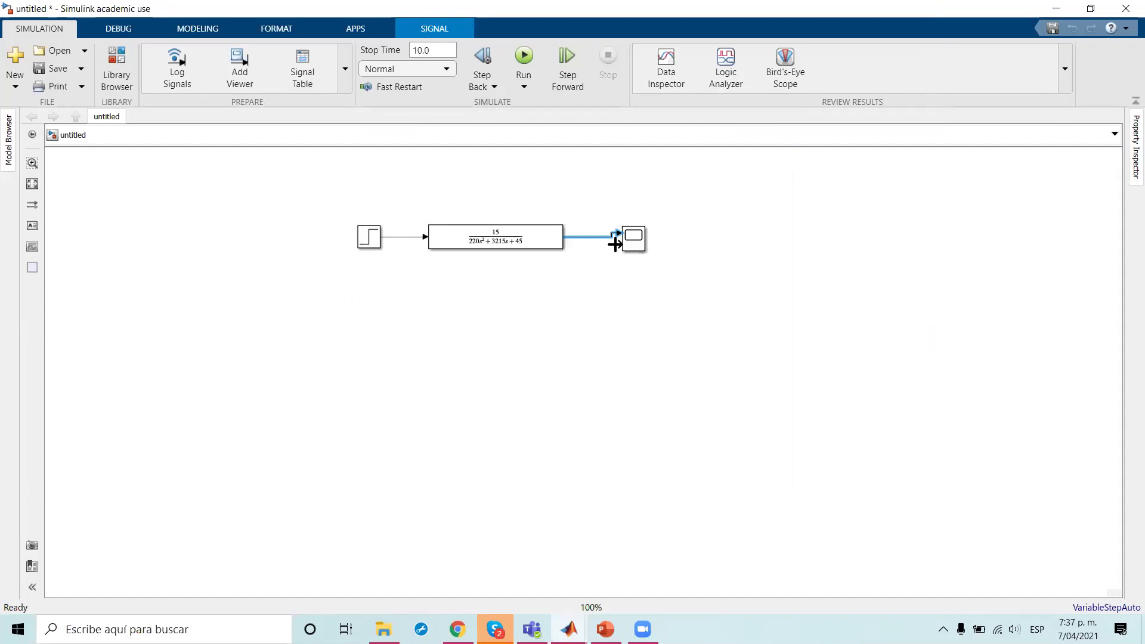
Rewire the Scope so the transfer function feeds its lower port and a branch of the Step signal feeds its upper port.
{"action": "key", "text": "Delete"}
{"action": "left_click_drag", "start_coordinate": [631, 239], "coordinate": [626, 234]}
{"action": "left_click", "coordinate": [599, 237]}
{"action": "left_click", "coordinate": [613, 227]}
{"action": "left_click", "coordinate": [405, 237]}
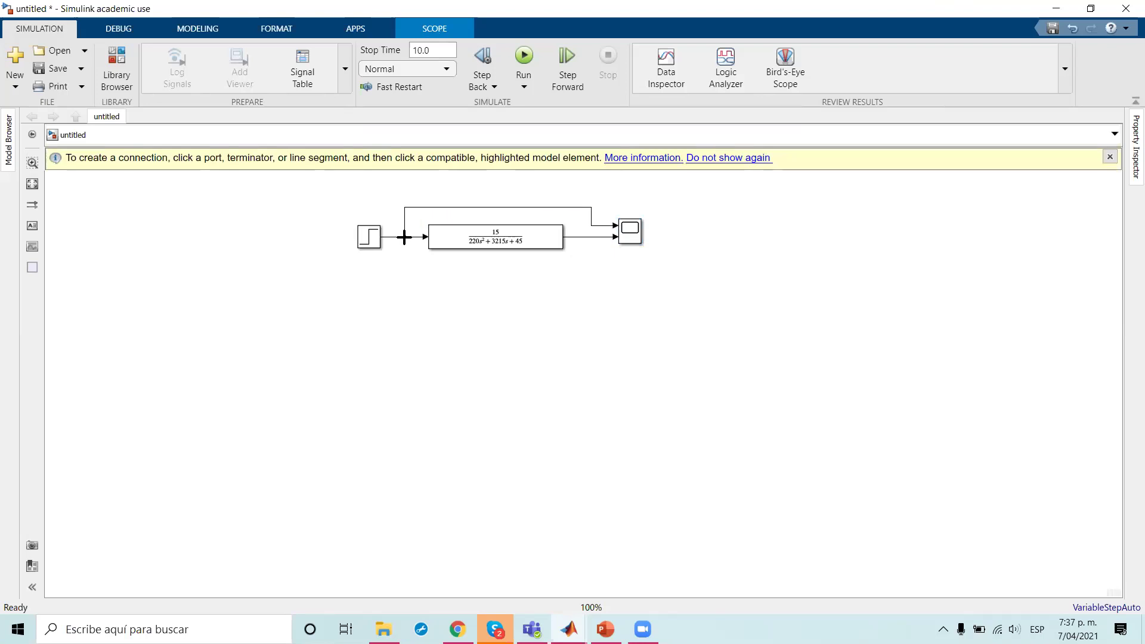
Duplicate the complete Step, Transfer Fcn and Scope diagram below the original.
{"action": "left_click", "coordinate": [377, 240]}
{"action": "left_click_drag", "start_coordinate": [687, 270], "coordinate": [327, 188]}
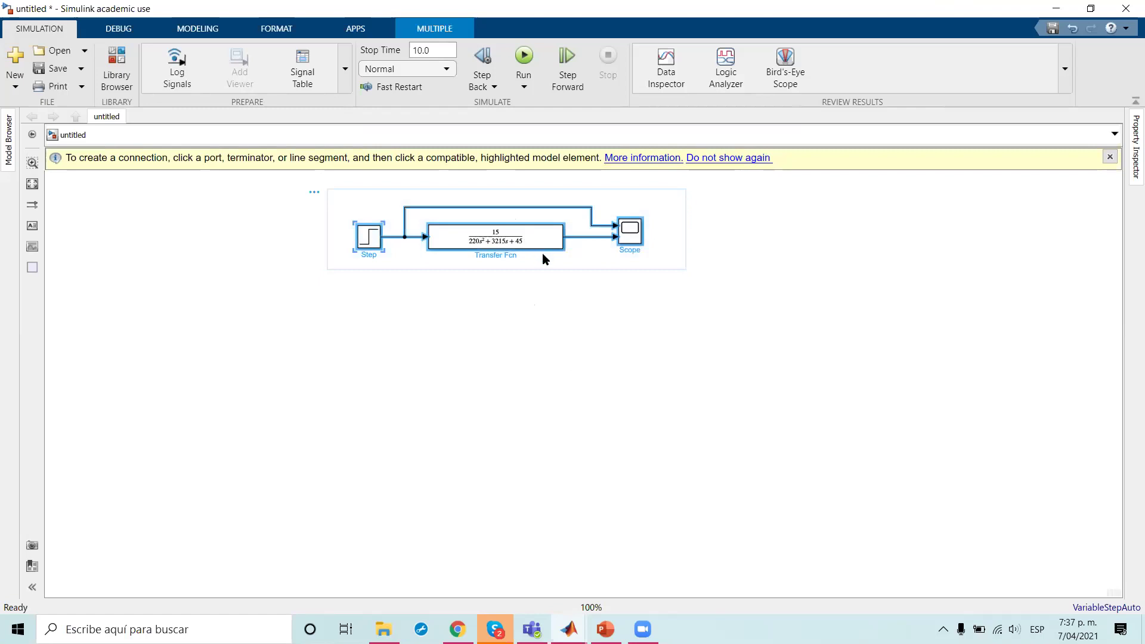
{"action": "left_click_drag", "start_coordinate": [541, 252], "coordinate": [534, 357]}
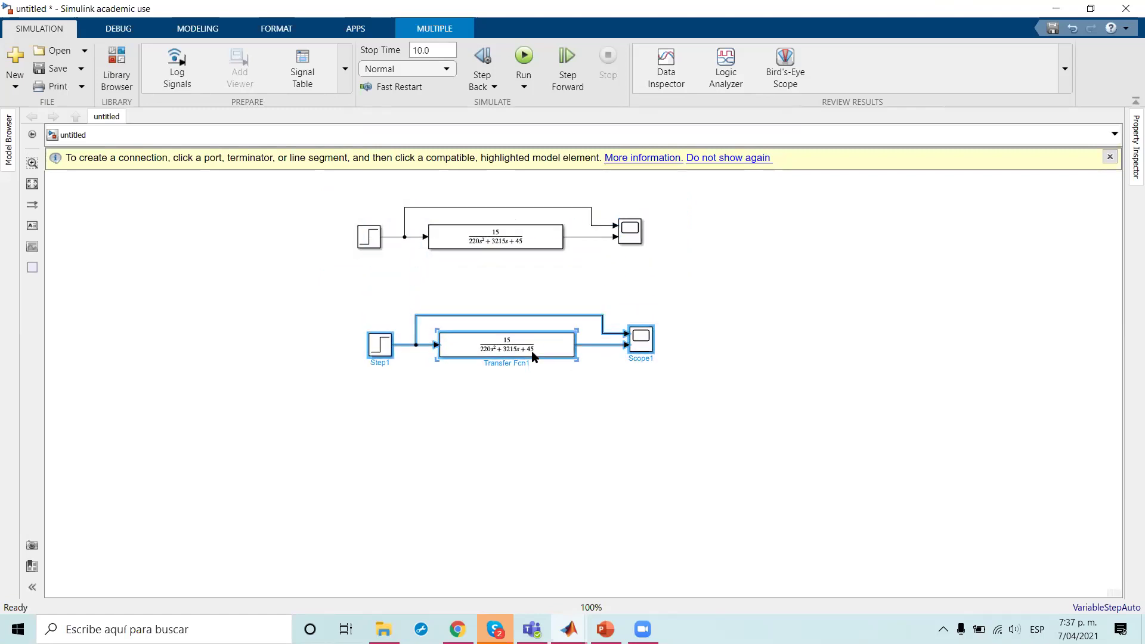
Set the numerator coefficients of the duplicated Transfer Fcn block to [0.068], consulting the normalised equation on the PowerPoint slide.
{"action": "left_click", "coordinate": [539, 401]}
{"action": "left_click", "coordinate": [509, 354]}
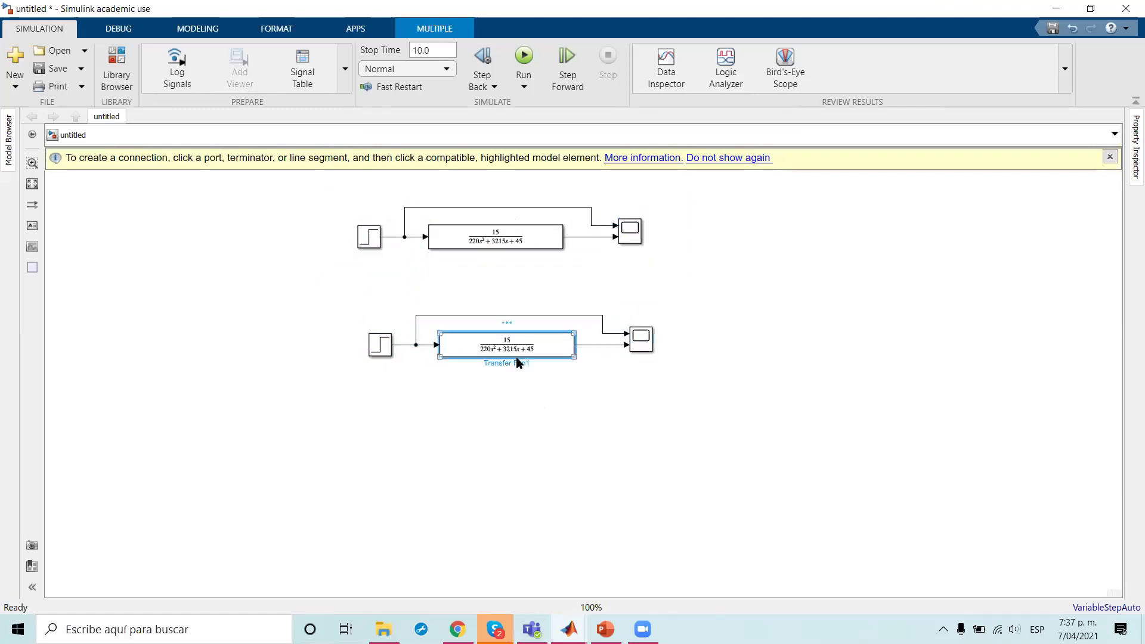
{"action": "double_click", "coordinate": [535, 358]}
{"action": "type", "text": "[]"}
{"action": "key", "text": "Left"}
{"action": "key", "text": "alt+Tab"}
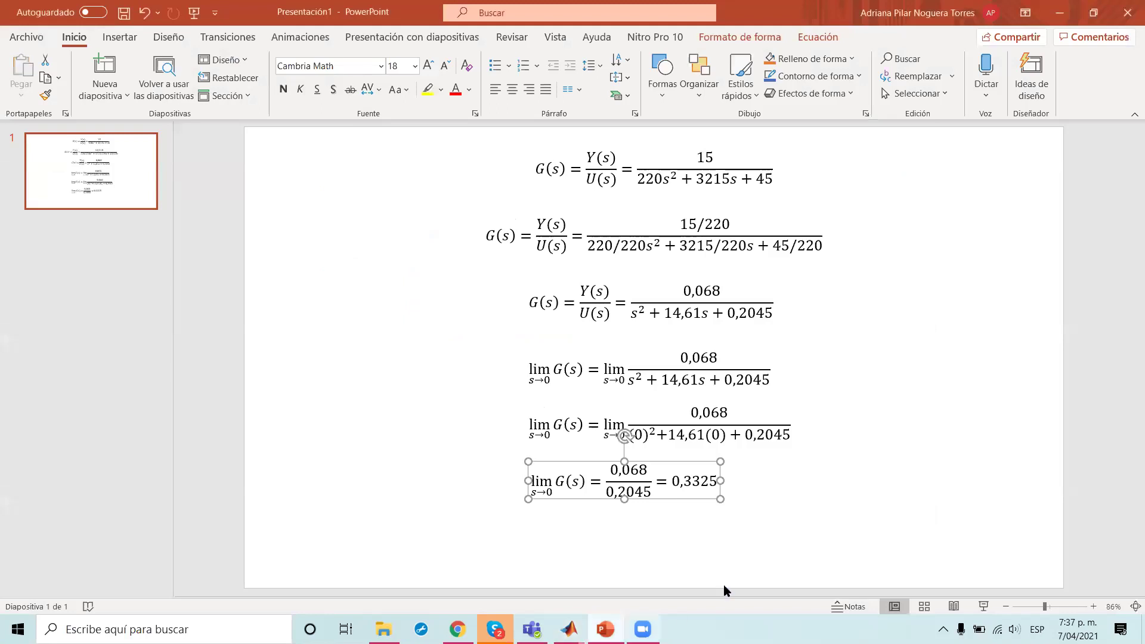
{"action": "type", "text": "0.068"}
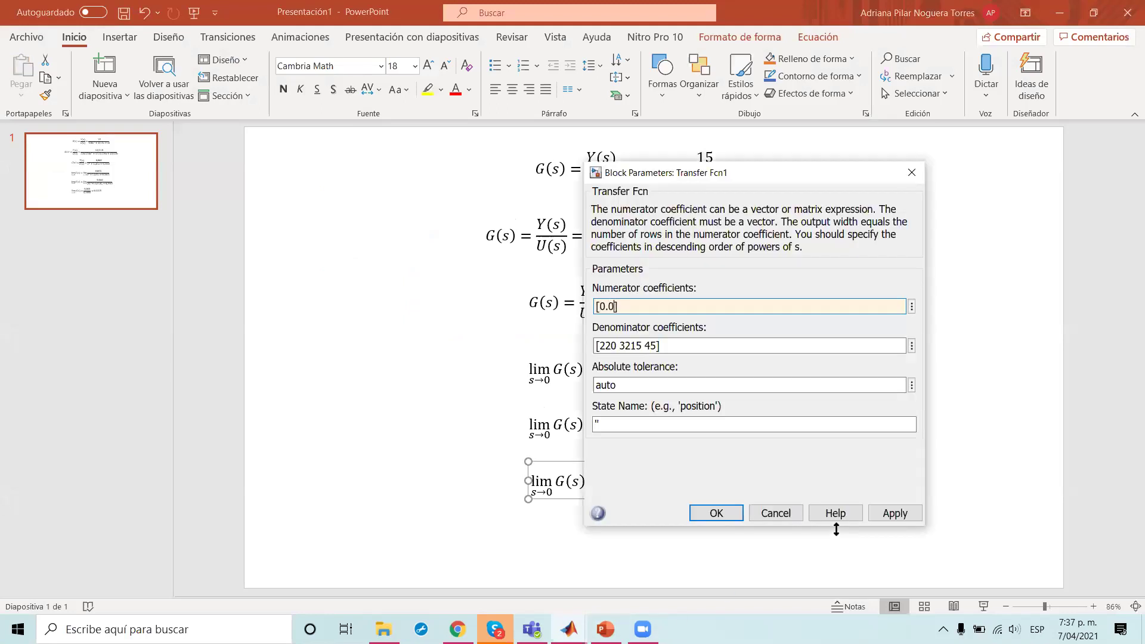
Set the denominator coefficients of the duplicated Transfer Fcn block to [1 14.61 0.2045] and apply the parameters.
{"action": "left_click", "coordinate": [613, 346]}
{"action": "double_click", "coordinate": [615, 347]}
{"action": "left_click", "coordinate": [615, 346]}
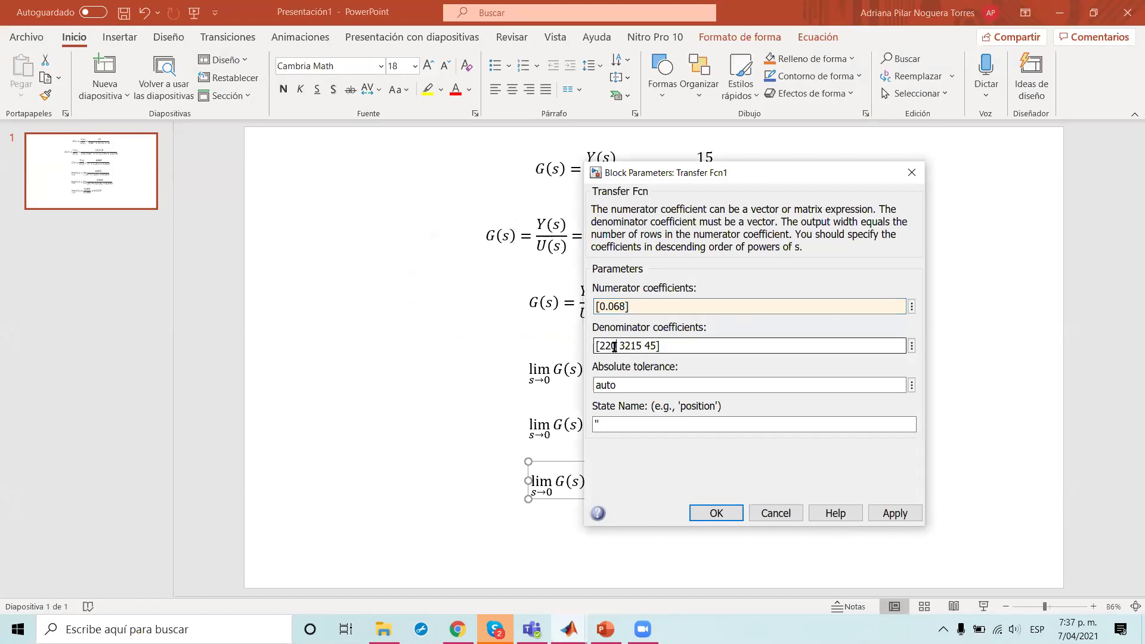
{"action": "key", "text": "BackSpace"}
{"action": "key", "text": "BackSpace"}
{"action": "key", "text": "BackSpace"}
{"action": "type", "text": "1"}
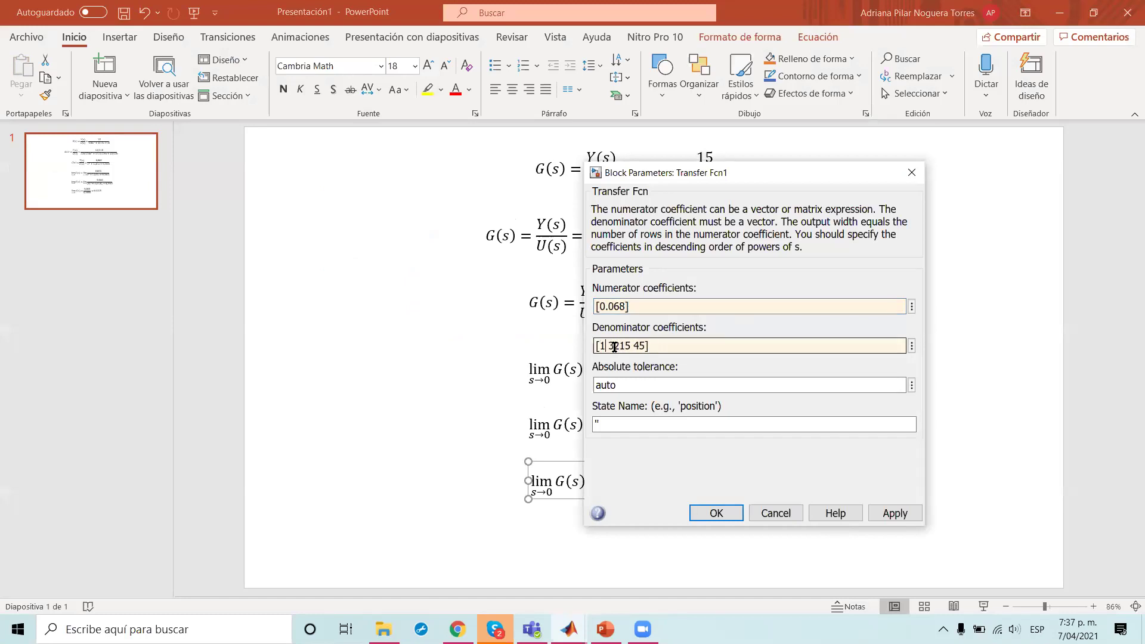
{"action": "left_click", "coordinate": [630, 345]}
{"action": "key", "text": "BackSpace"}
{"action": "key", "text": "BackSpace"}
{"action": "key", "text": "BackSpace"}
{"action": "key", "text": "BackSpace"}
{"action": "type", "text": "14.6"}
{"action": "key", "text": "BackSpace"}
{"action": "key", "text": "BackSpace"}
{"action": "type", "text": "0."}
{"action": "type", "text": "2045"}
{"action": "left_click", "coordinate": [716, 512]}
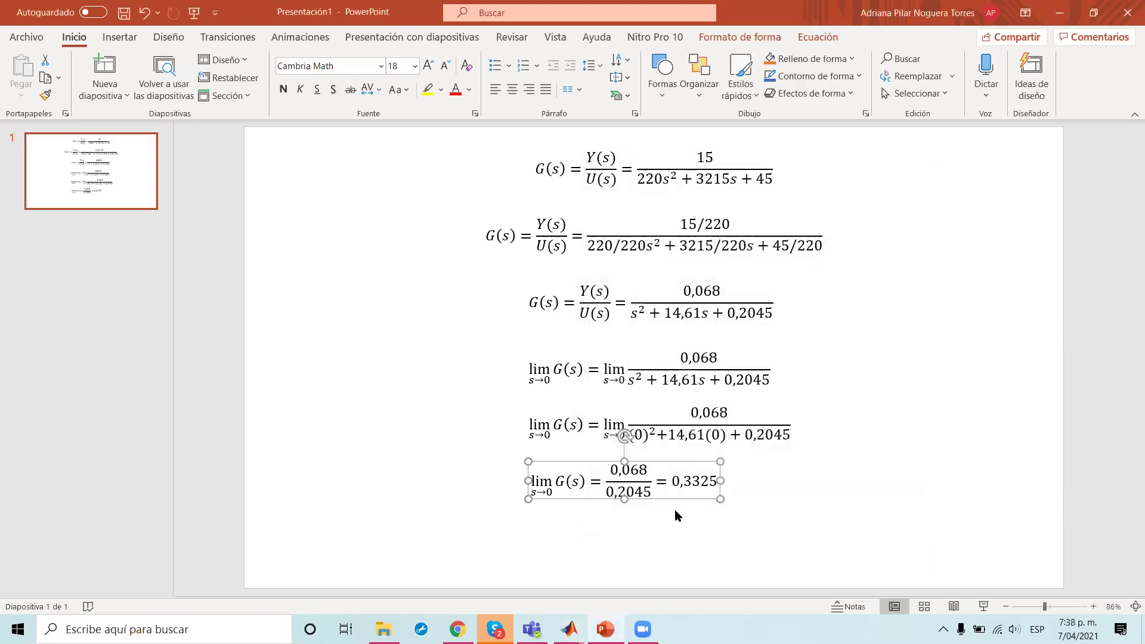
Switch back to the Simulink model and review the MATLAB step response figure for comparison.
{"action": "mouse_move", "coordinate": [569, 629]}
{"action": "left_click", "coordinate": [582, 574]}
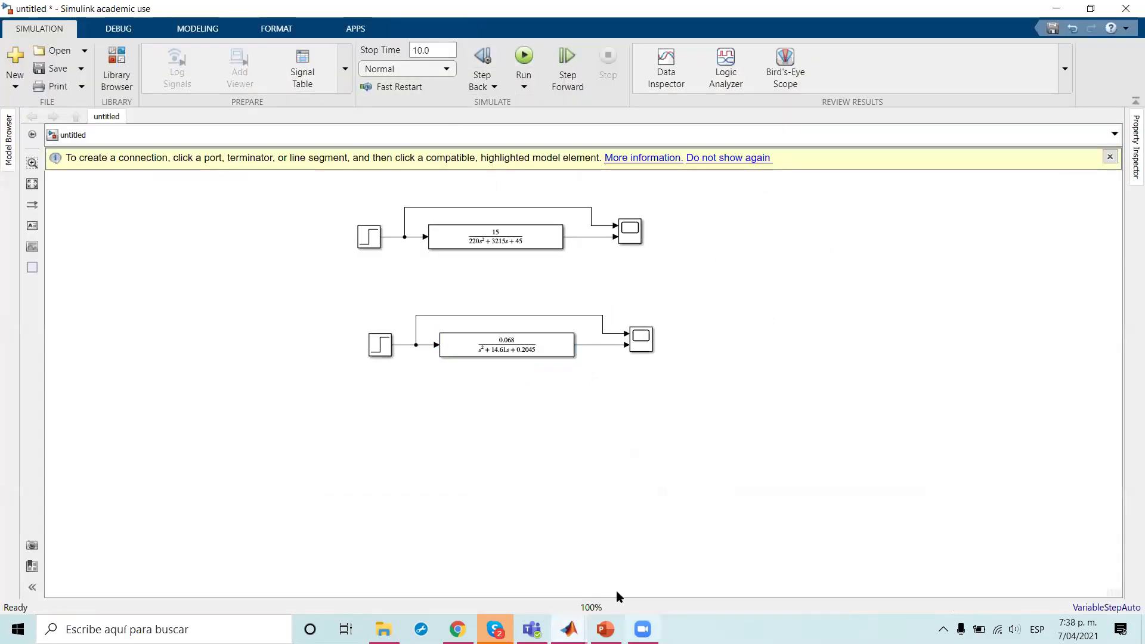
{"action": "mouse_move", "coordinate": [569, 629]}
{"action": "left_click", "coordinate": [671, 585]}
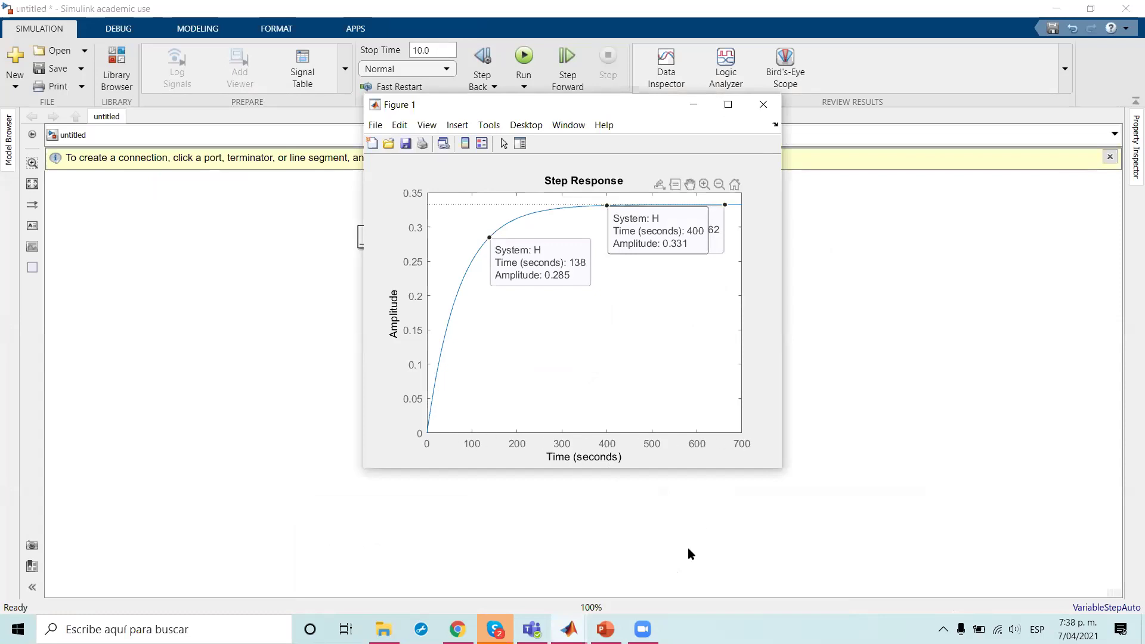
{"action": "left_click", "coordinate": [658, 559]}
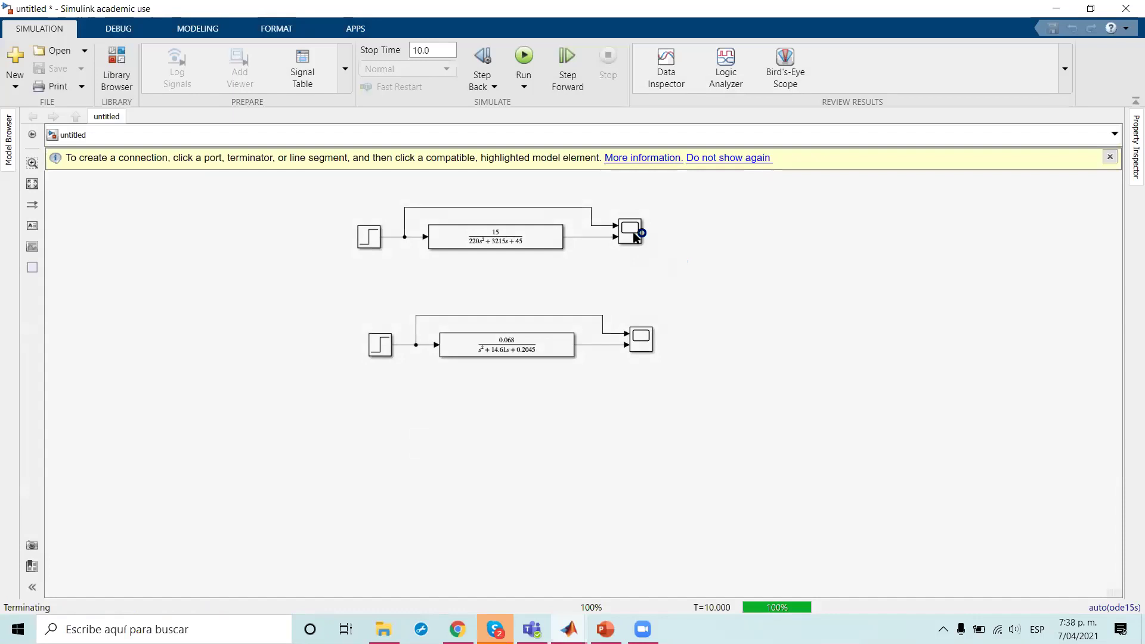
View the upper diagram's simulated response in its Scope at the 10.0 stop time and widen the Scope window.
{"action": "double_click", "coordinate": [631, 234]}
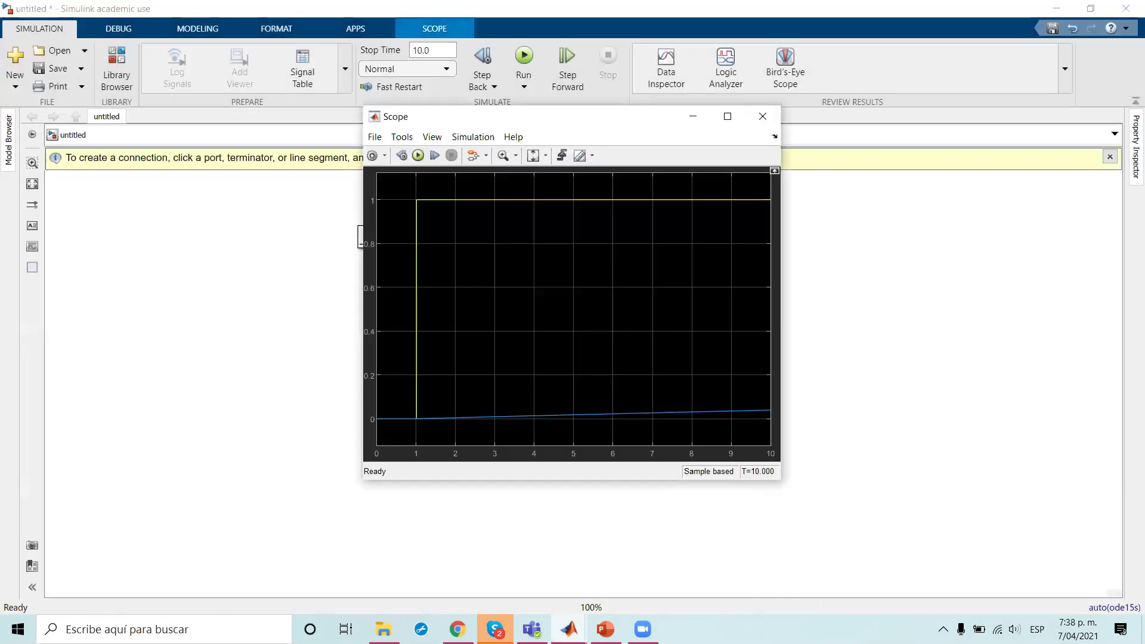
{"action": "left_click", "coordinate": [727, 116]}
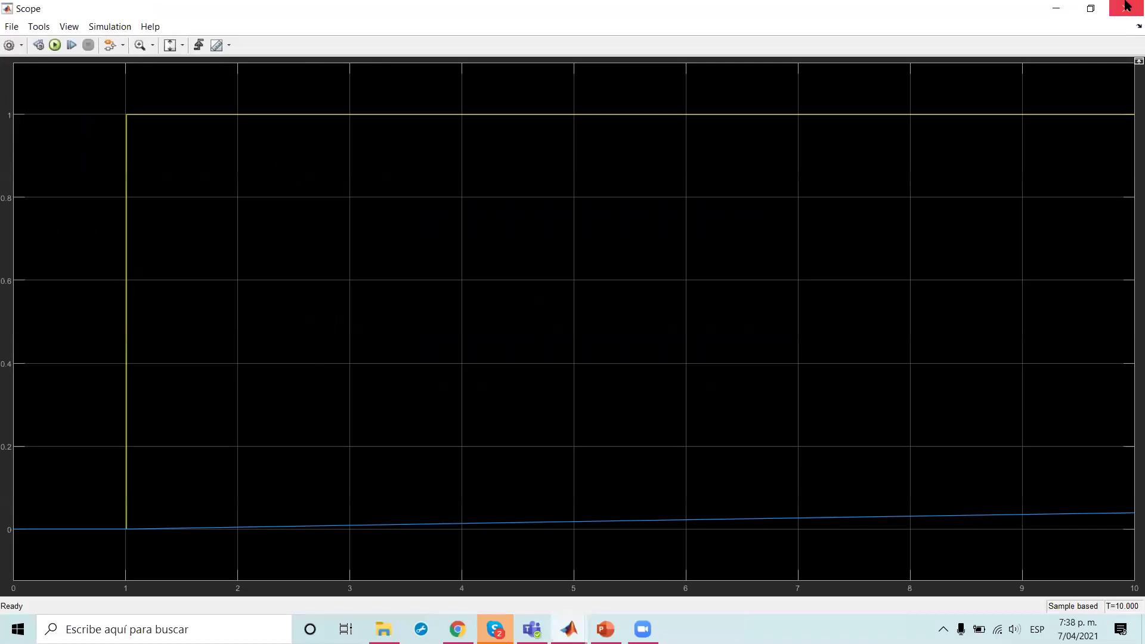
{"action": "left_click", "coordinate": [1091, 9]}
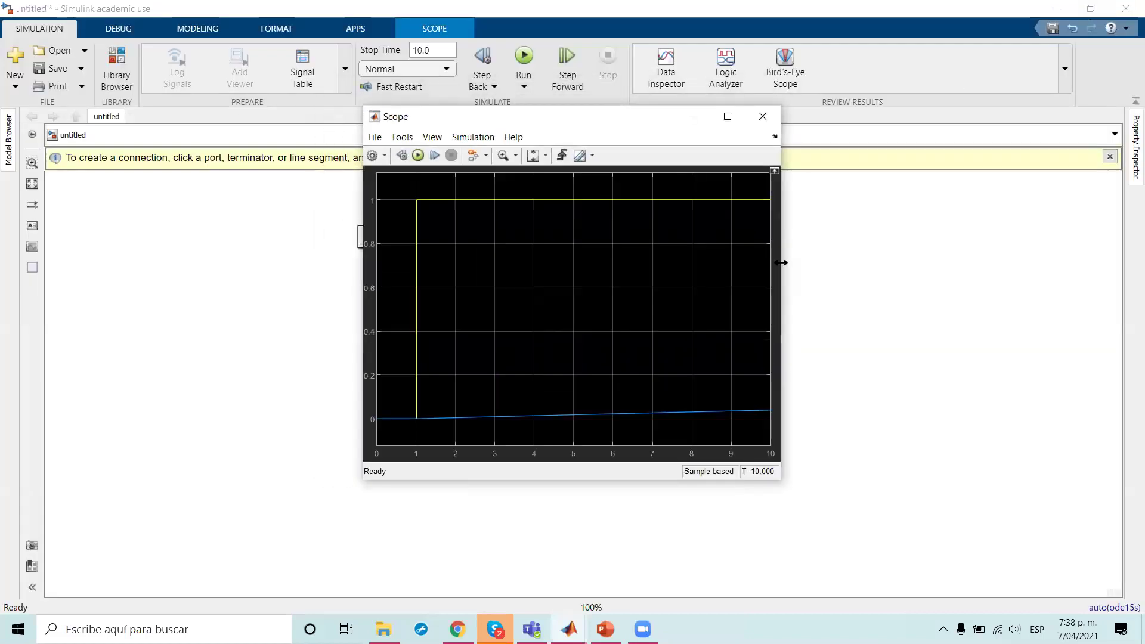
{"action": "left_click_drag", "start_coordinate": [783, 262], "coordinate": [908, 263]}
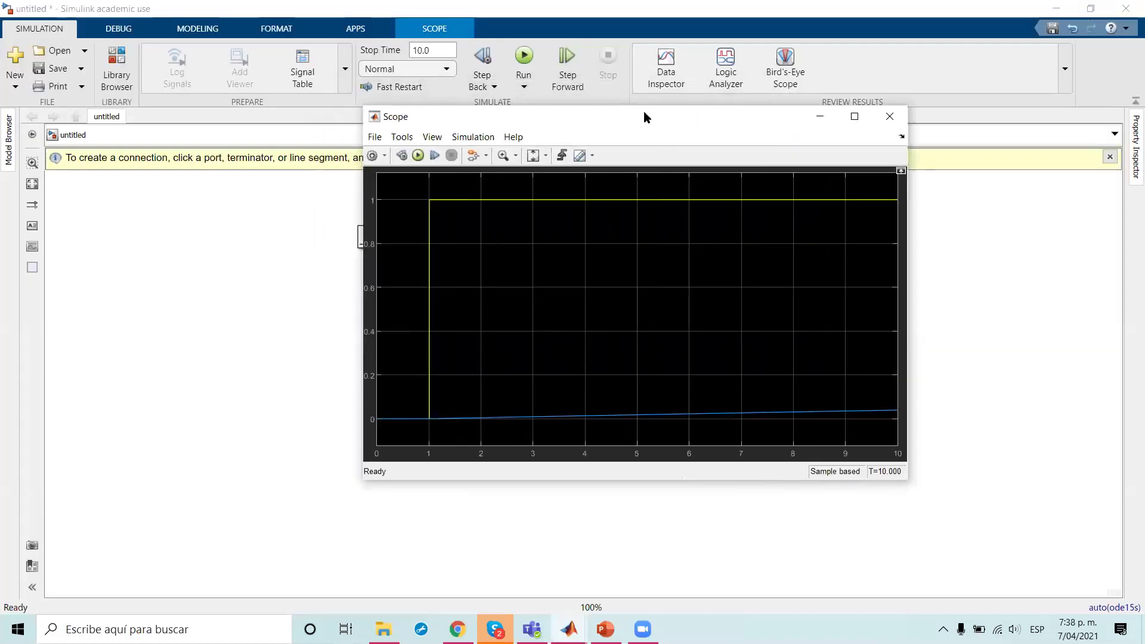
{"action": "left_click_drag", "start_coordinate": [644, 112], "coordinate": [632, 66]}
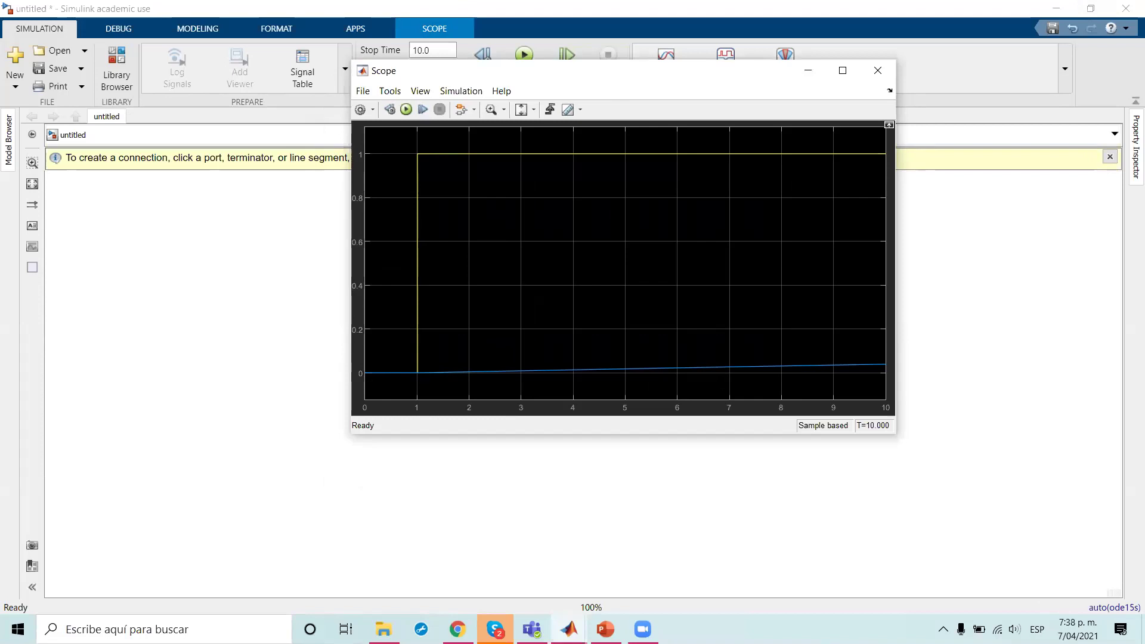
Check the time range of the MATLAB step response figure and return to the Simulink model.
{"action": "left_click", "coordinate": [605, 629]}
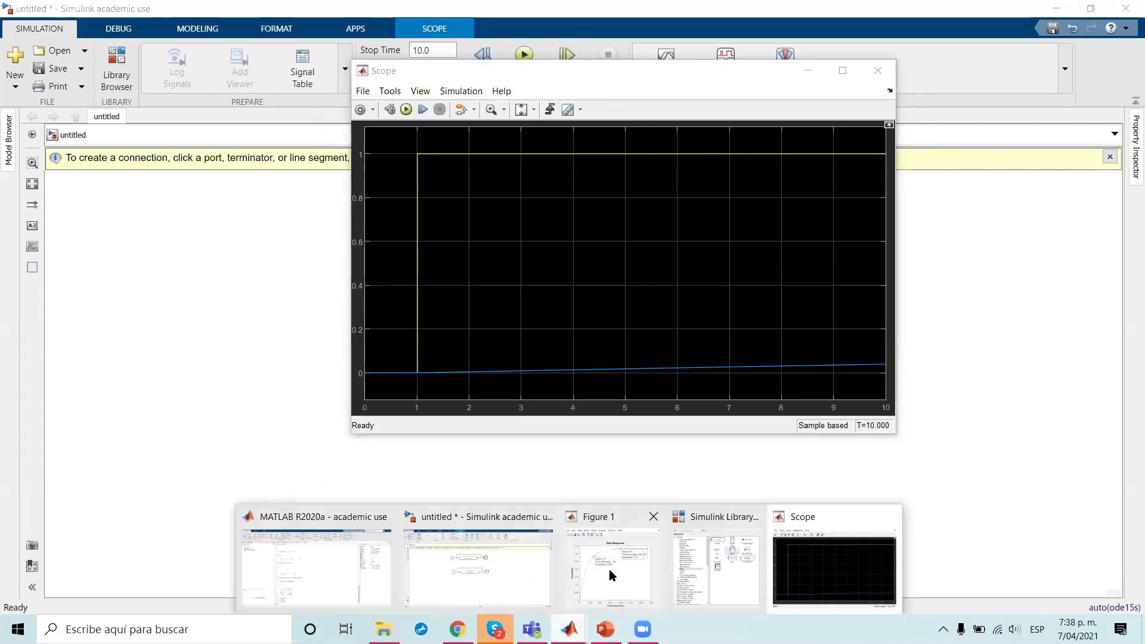
{"action": "left_click", "coordinate": [610, 570]}
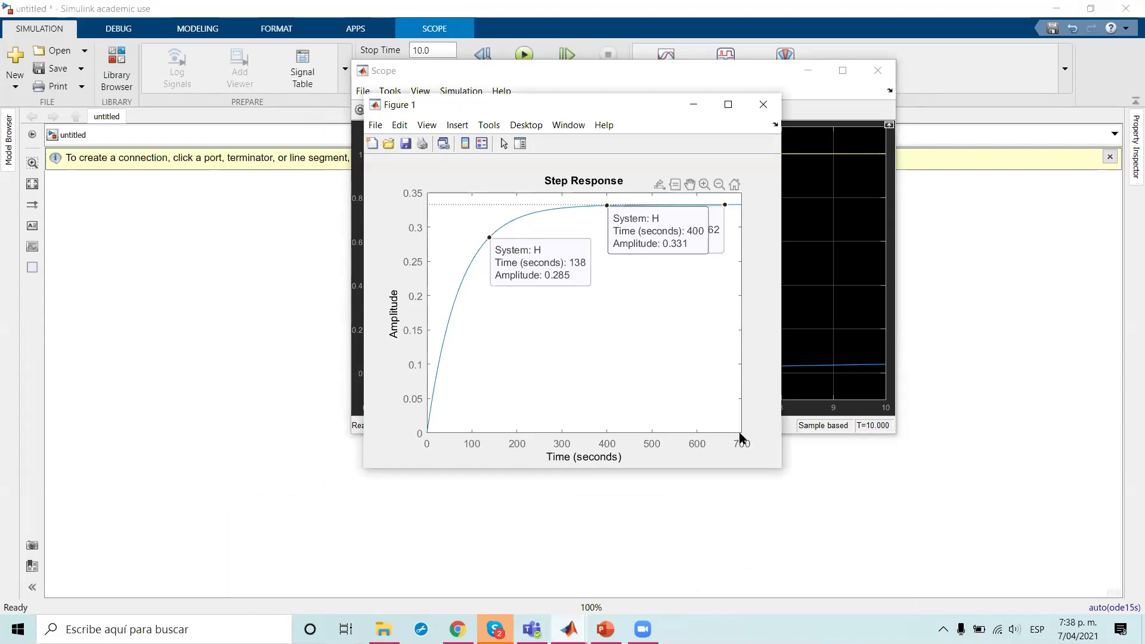
{"action": "left_click", "coordinate": [897, 548]}
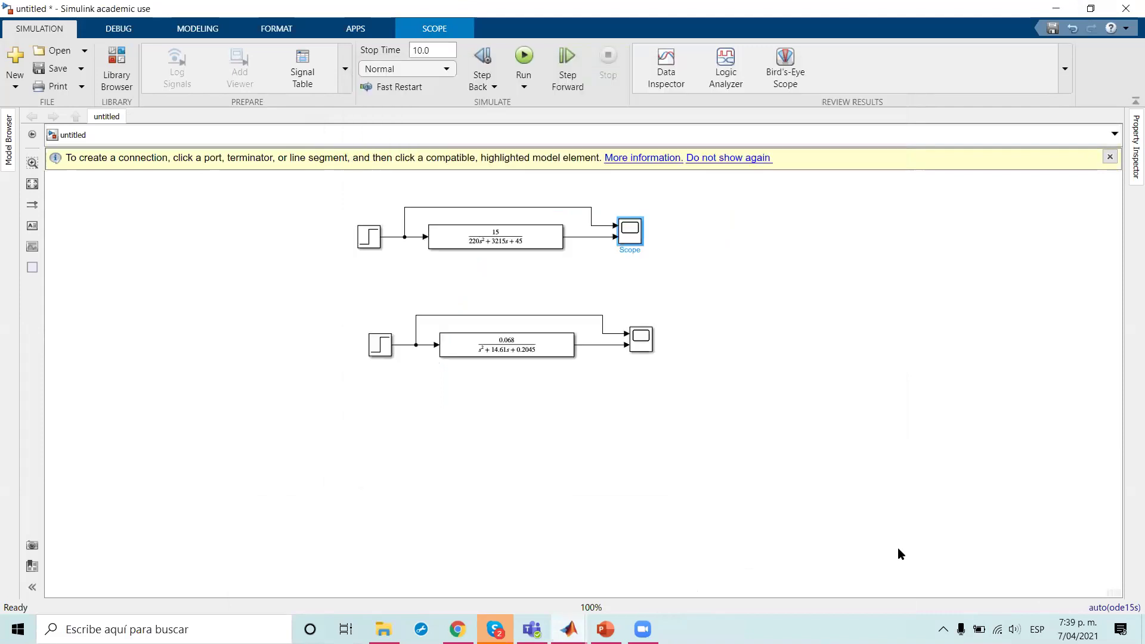
Run the simulation with a stop time of 700 and open the upper diagram's Scope.
{"action": "left_click", "coordinate": [432, 51]}
{"action": "type", "text": "700"}
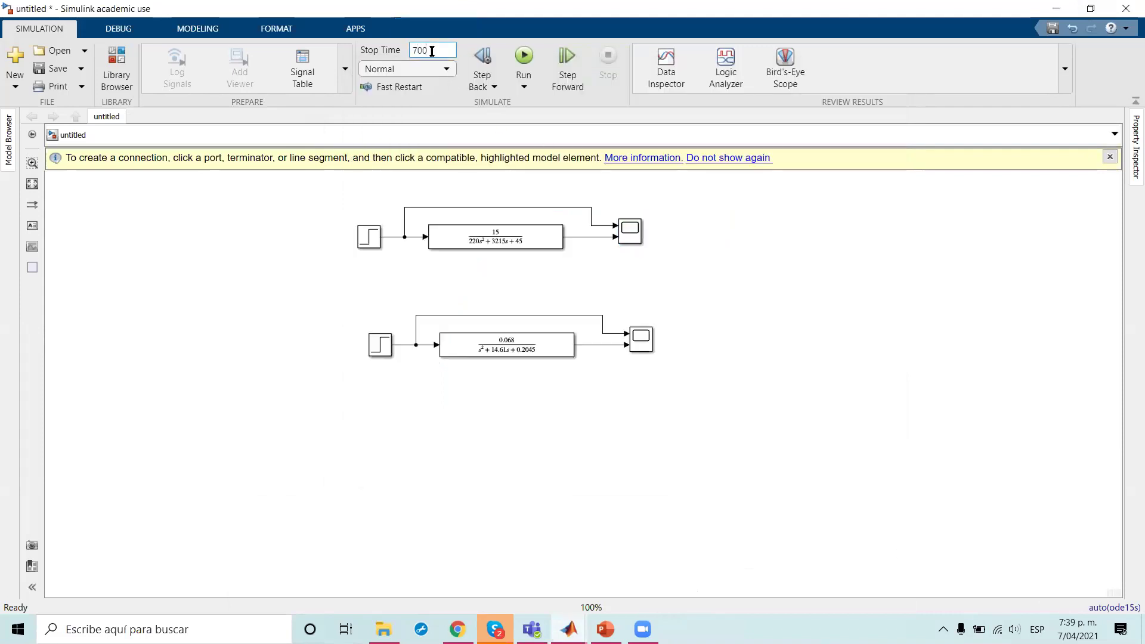
{"action": "left_click", "coordinate": [524, 57]}
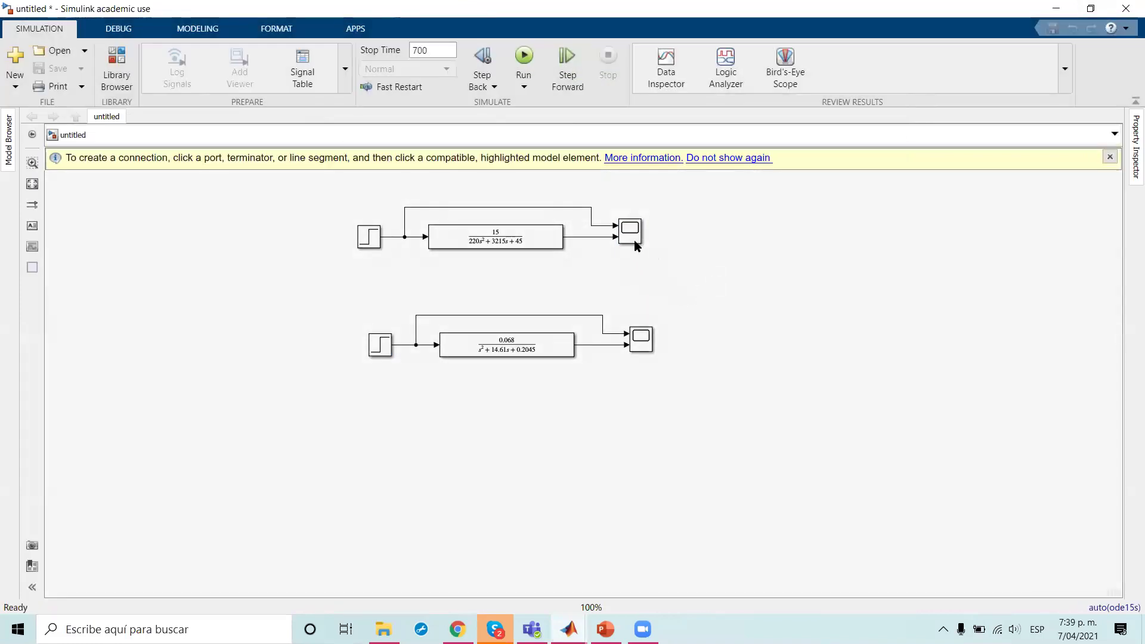
{"action": "left_click", "coordinate": [632, 239]}
{"action": "double_click", "coordinate": [633, 241]}
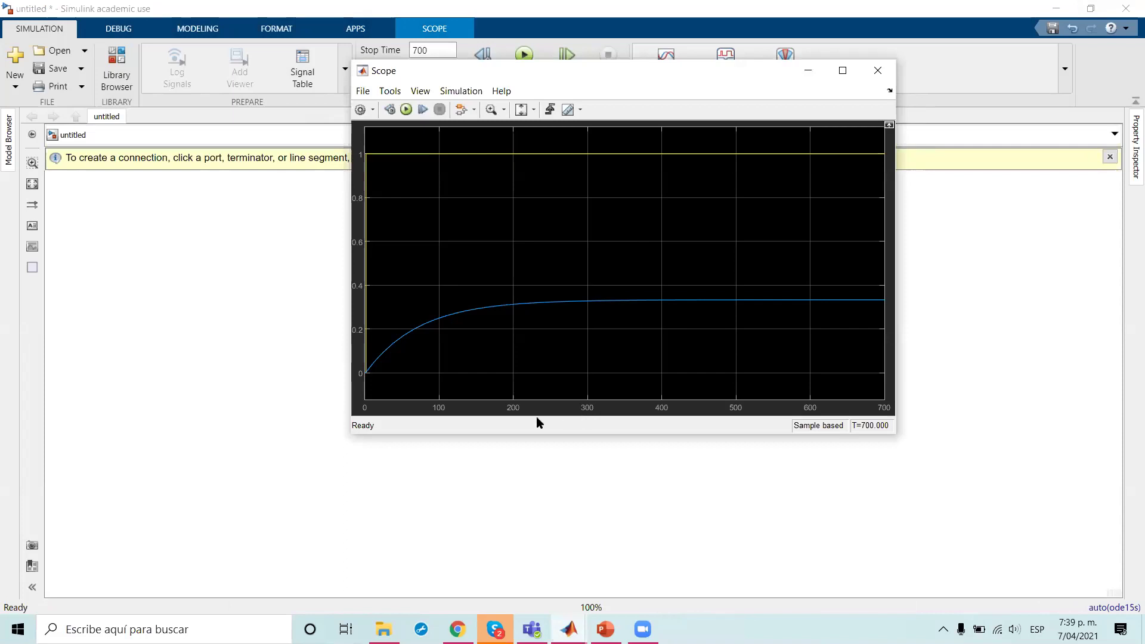
Arrange the MATLAB step response figure and the Scope window side by side to compare their curves.
{"action": "mouse_move", "coordinate": [569, 630]}
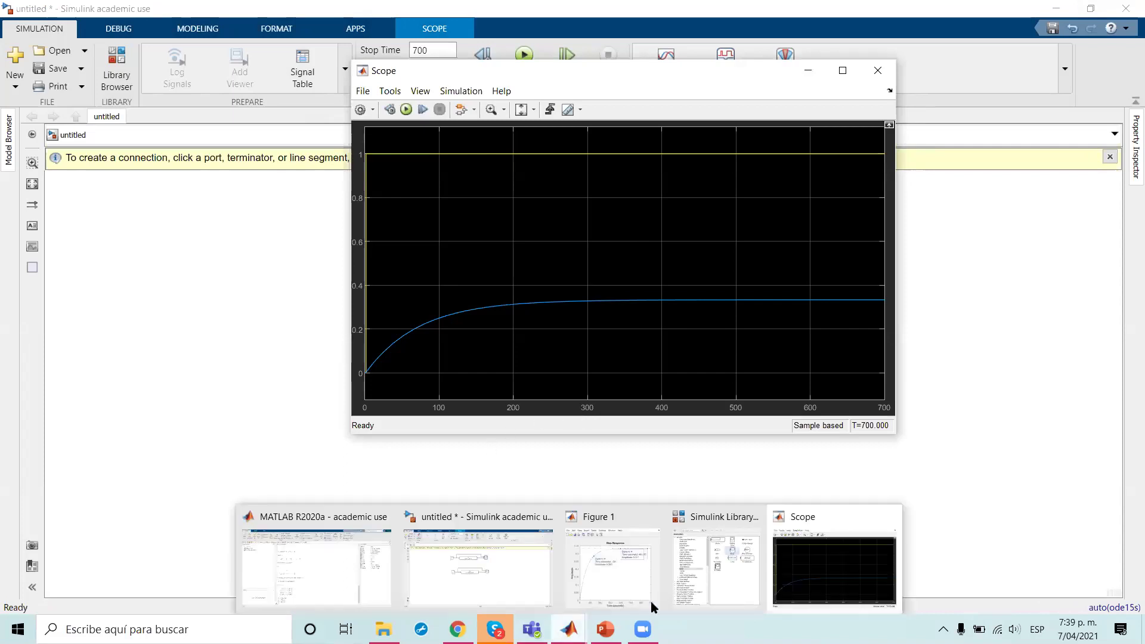
{"action": "left_click", "coordinate": [614, 565]}
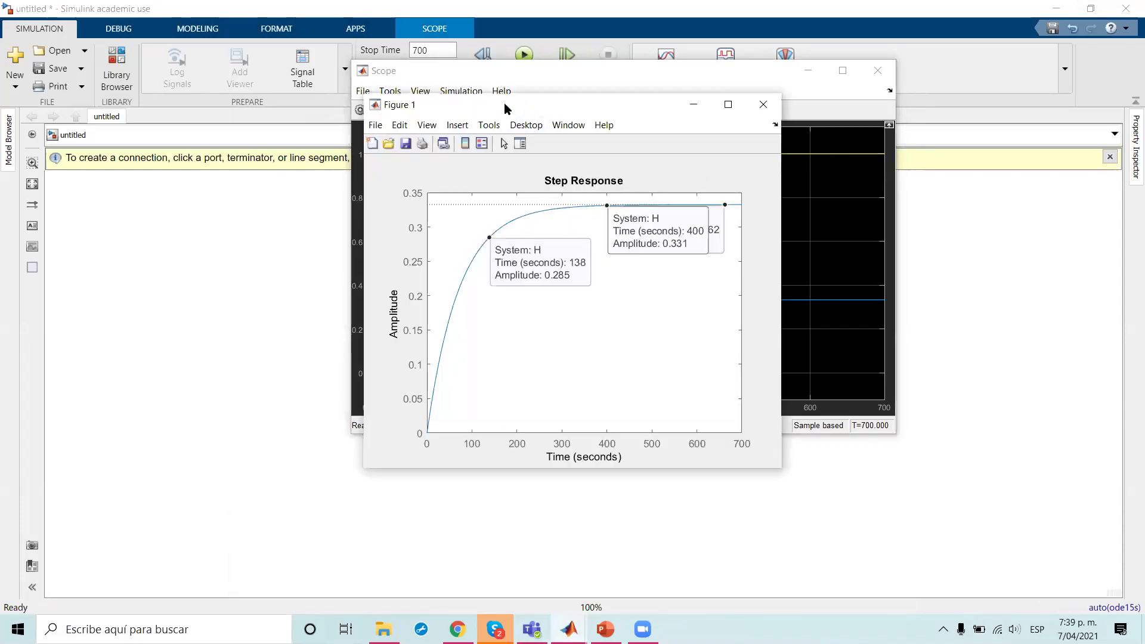
{"action": "left_click_drag", "start_coordinate": [504, 105], "coordinate": [62, 117]}
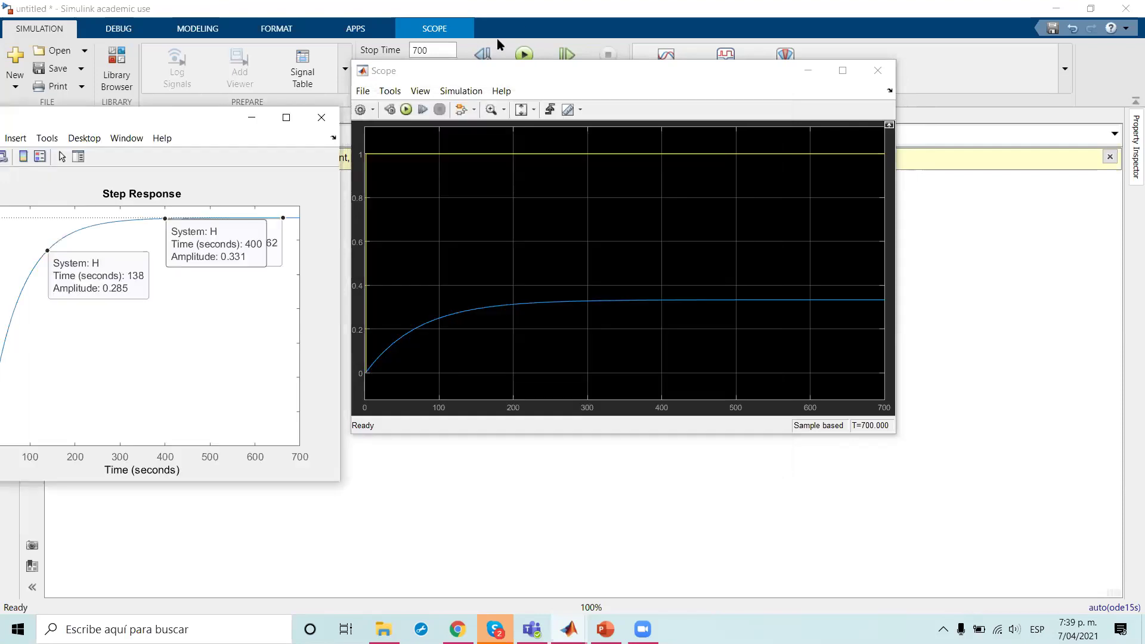
{"action": "left_click_drag", "start_coordinate": [571, 72], "coordinate": [674, 69]}
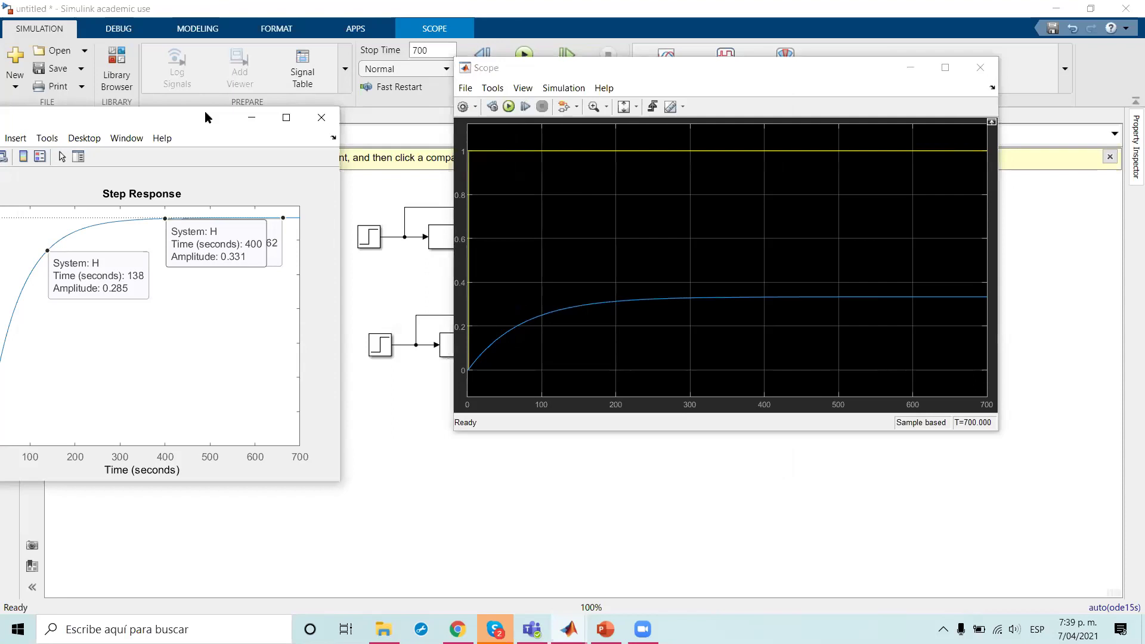
{"action": "left_click_drag", "start_coordinate": [205, 111], "coordinate": [318, 59]}
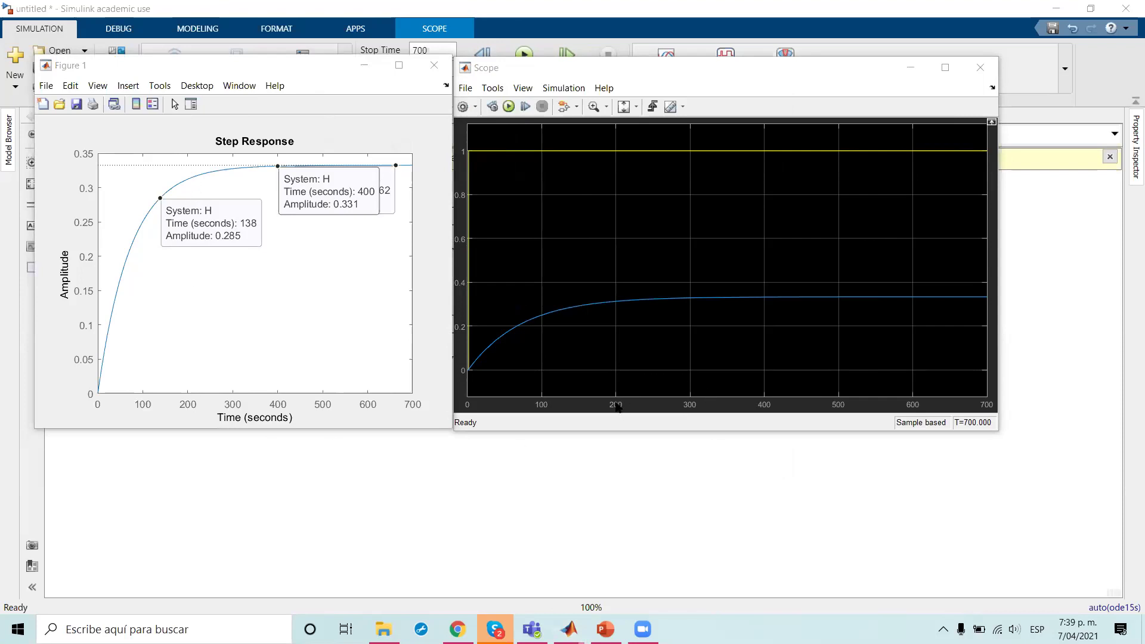
Return to the Simulink model, open the lower diagram's Scope and widen its window.
{"action": "key", "text": "alt+Tab"}
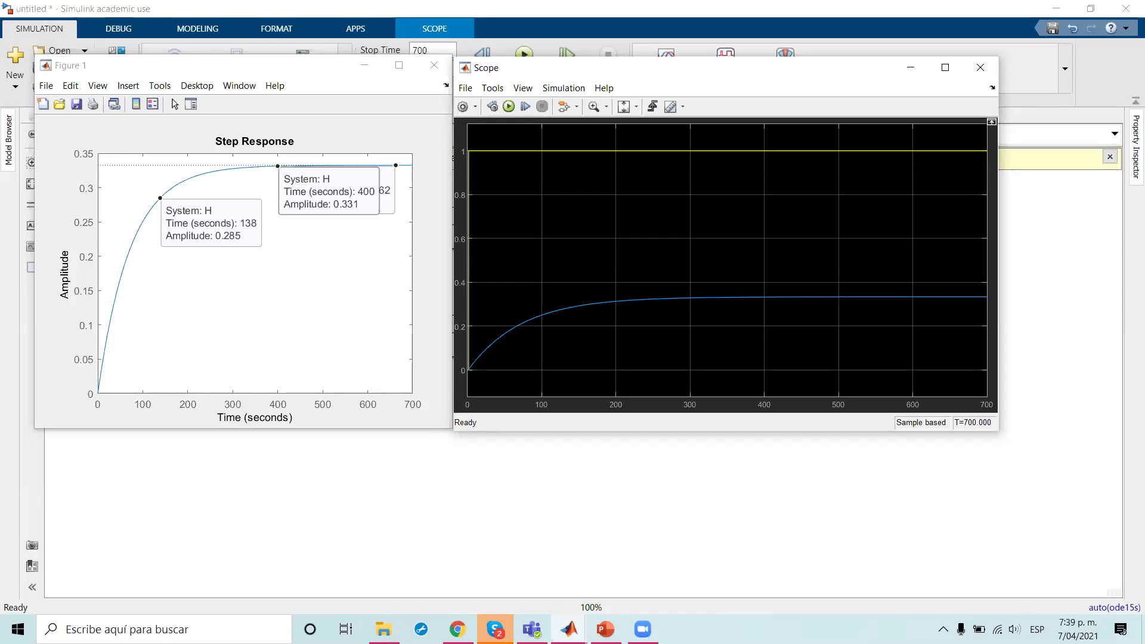
{"action": "left_click", "coordinate": [577, 546]}
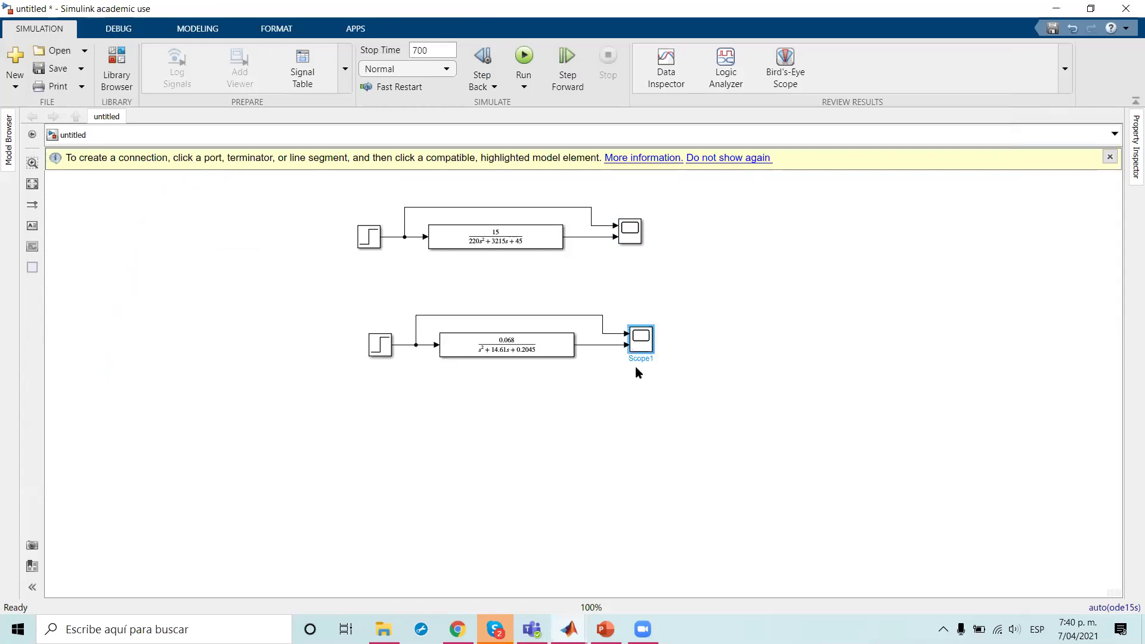
{"action": "double_click", "coordinate": [640, 351]}
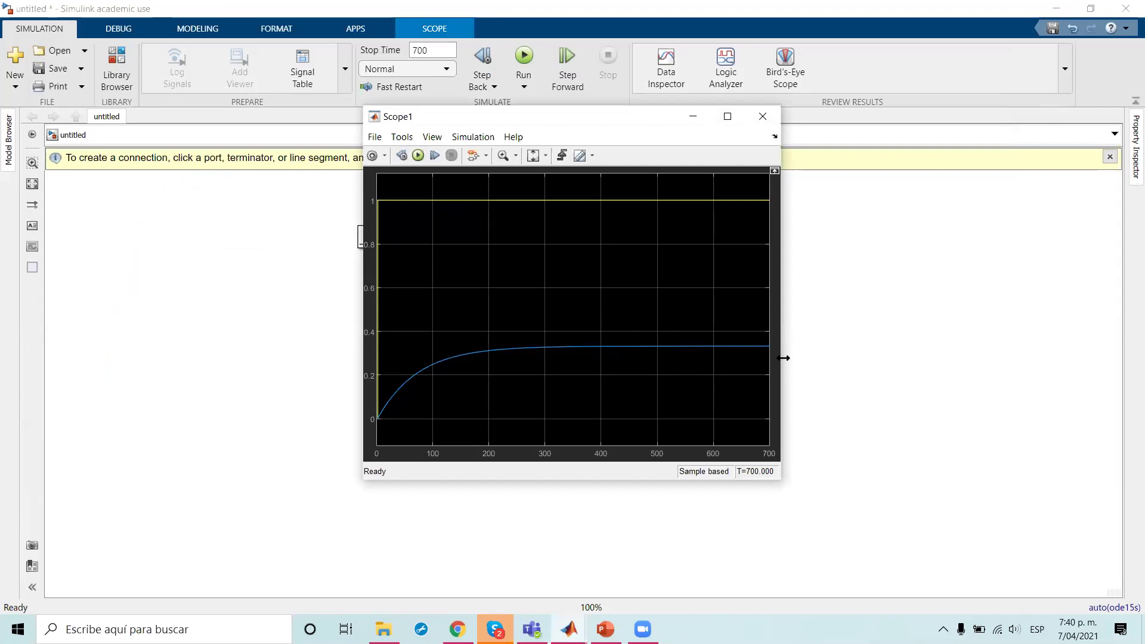
{"action": "left_click_drag", "start_coordinate": [782, 360], "coordinate": [923, 359]}
Arrange the Scope windows of the upper and lower diagrams side by side to compare both responses.
{"action": "mouse_move", "coordinate": [569, 629]}
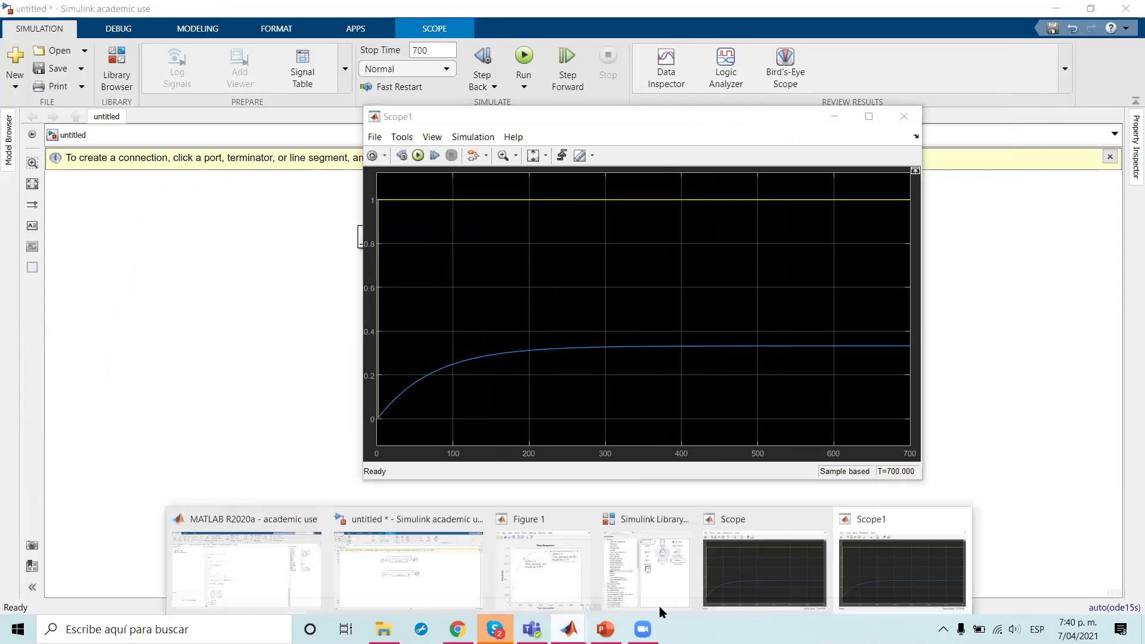
{"action": "left_click", "coordinate": [770, 567]}
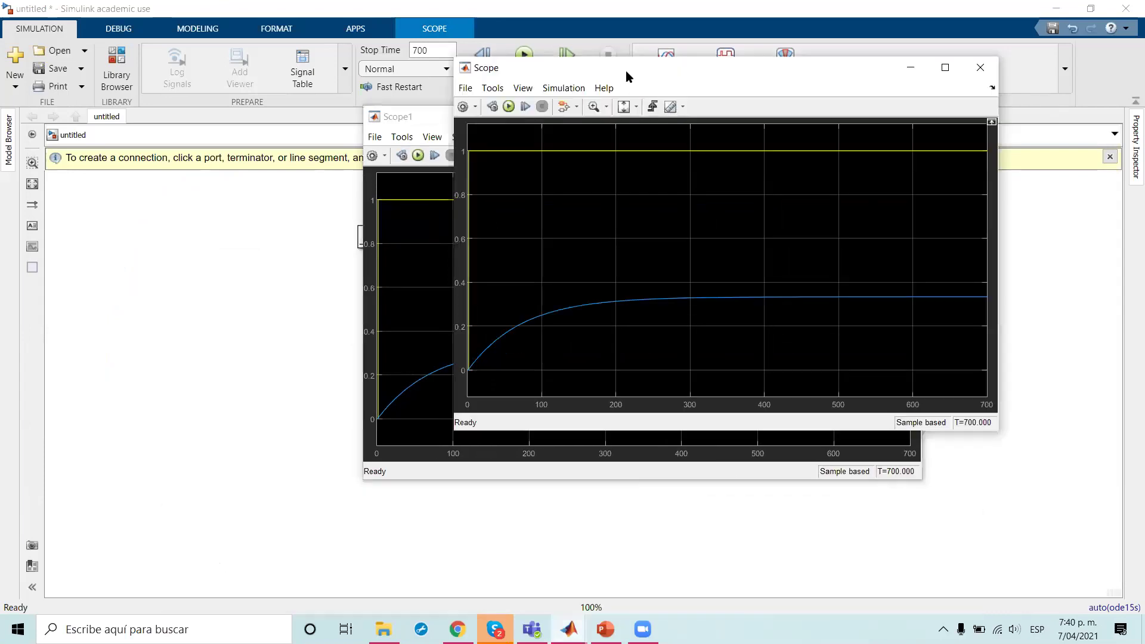
{"action": "left_click_drag", "start_coordinate": [625, 70], "coordinate": [790, 122]}
{"action": "left_click", "coordinate": [522, 115]}
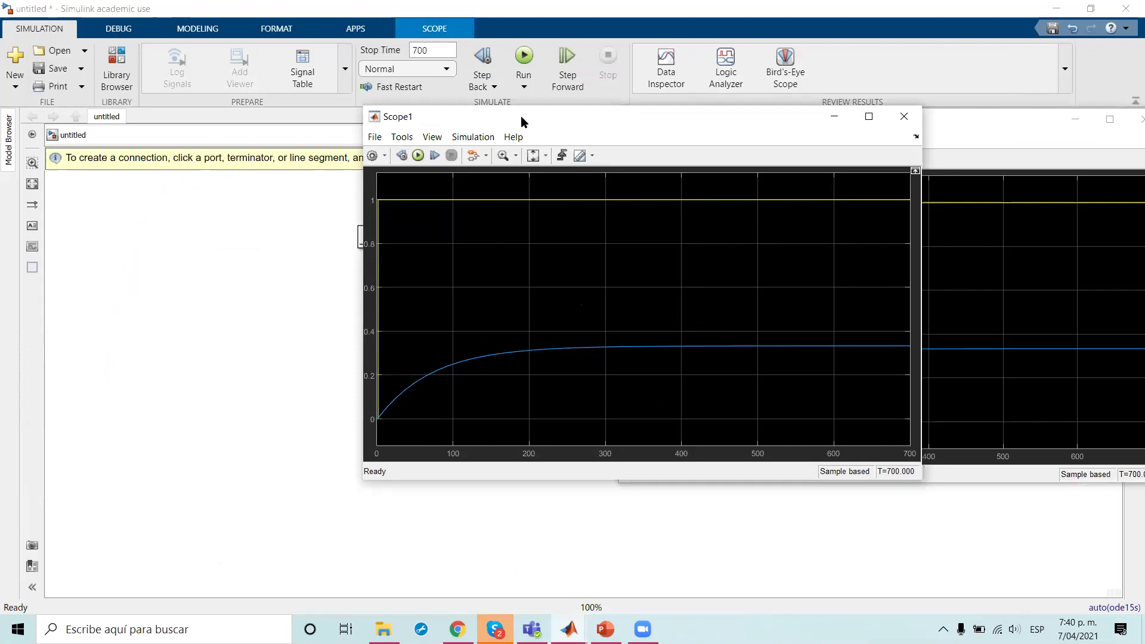
{"action": "left_click_drag", "start_coordinate": [521, 115], "coordinate": [185, 71]}
{"action": "left_click", "coordinate": [736, 120]}
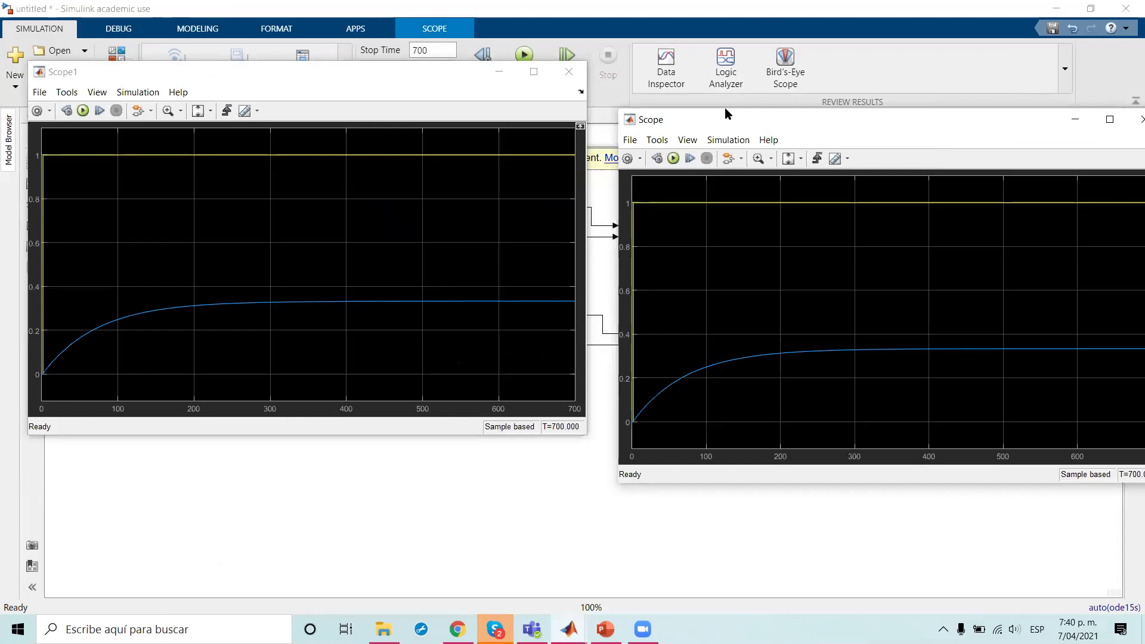
{"action": "left_click_drag", "start_coordinate": [725, 109], "coordinate": [704, 70]}
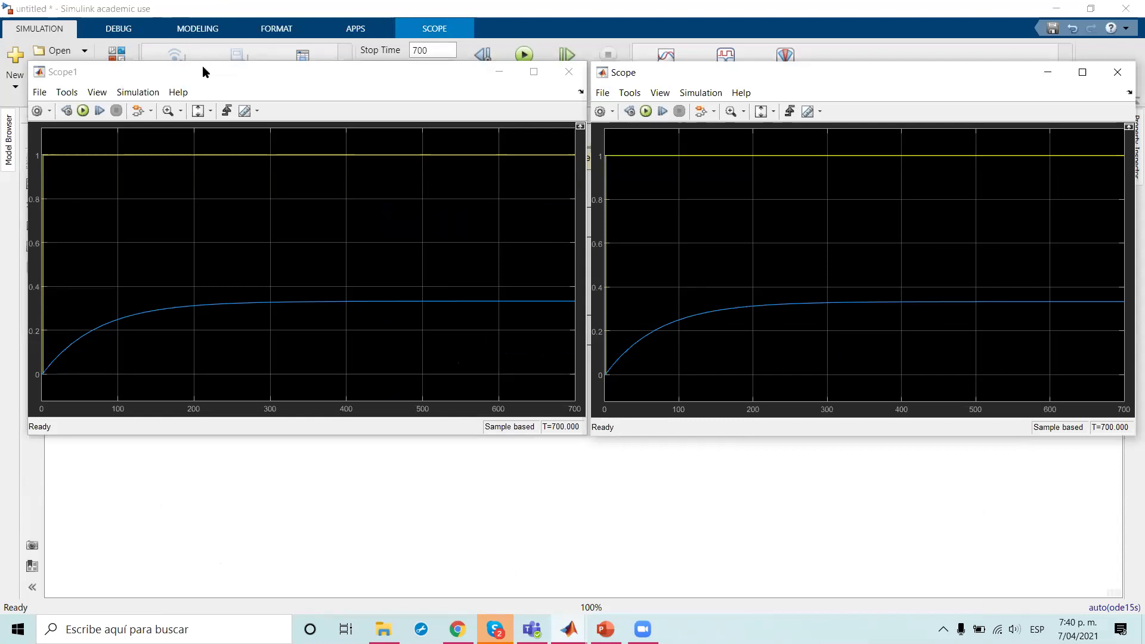
Swap the two Scope windows, keeping them side by side, and match their heights to compare the responses.
{"action": "left_click_drag", "start_coordinate": [208, 69], "coordinate": [827, 222]}
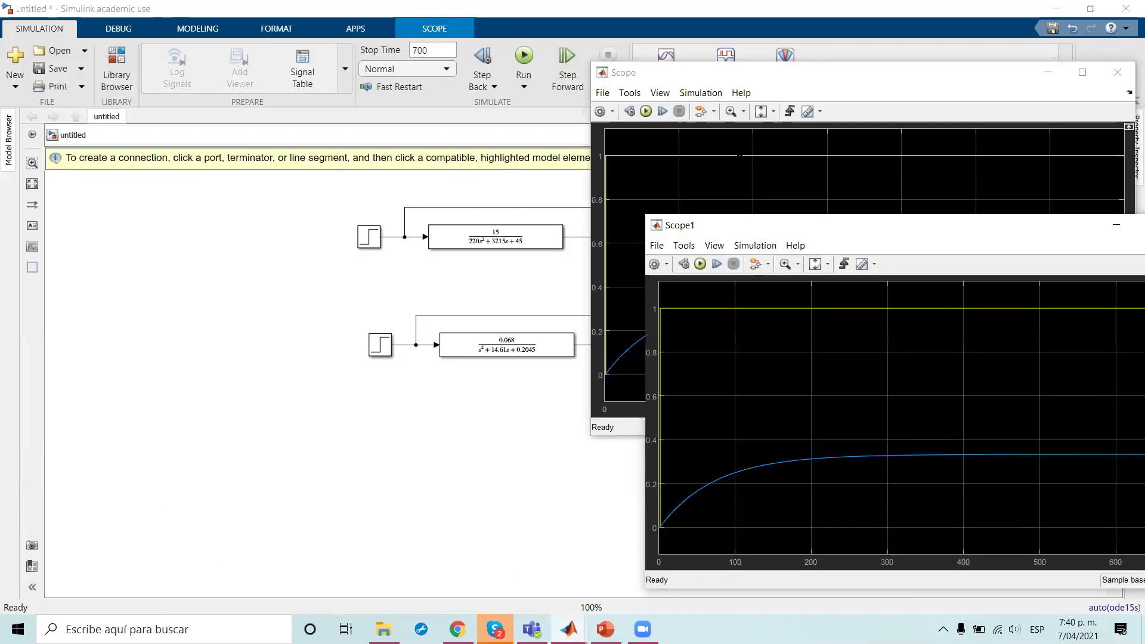
{"action": "left_click", "coordinate": [684, 76]}
{"action": "left_click_drag", "start_coordinate": [682, 75], "coordinate": [490, 341]}
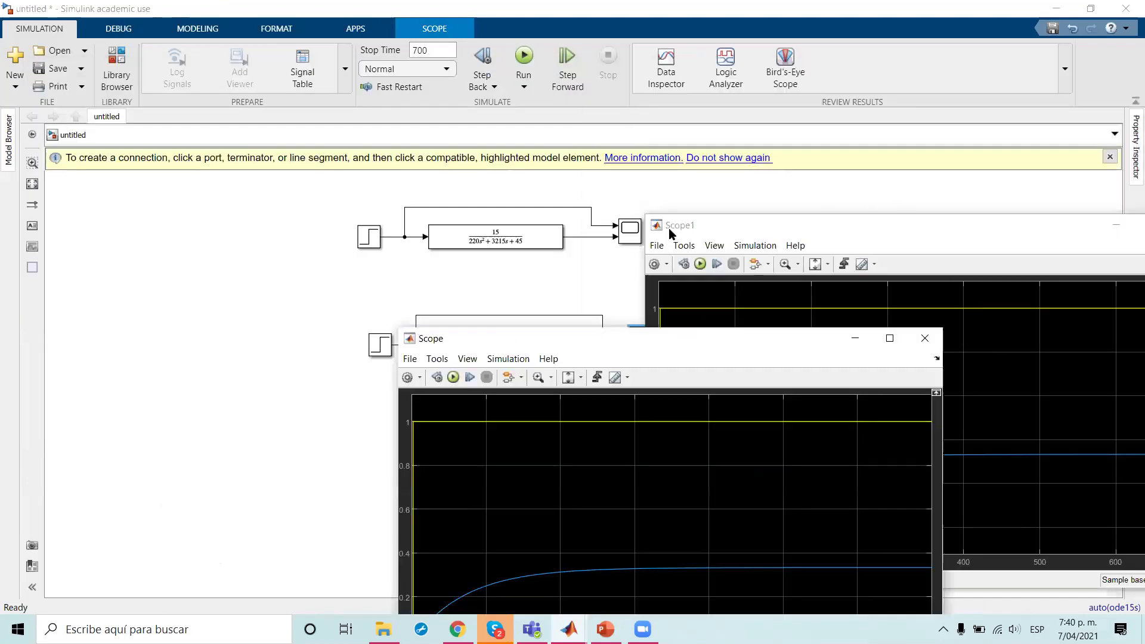
{"action": "left_click", "coordinate": [703, 225]}
{"action": "left_click_drag", "start_coordinate": [703, 225], "coordinate": [751, 198]}
{"action": "left_click", "coordinate": [530, 338]}
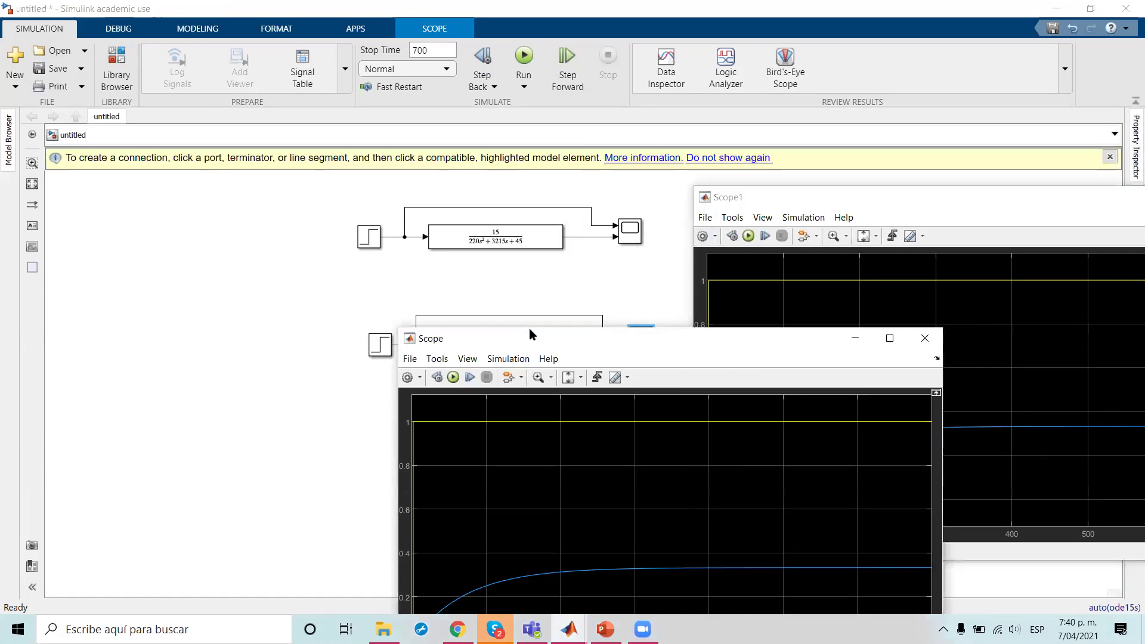
{"action": "left_click_drag", "start_coordinate": [533, 334], "coordinate": [179, 49]}
{"action": "left_click", "coordinate": [762, 197]}
{"action": "left_click_drag", "start_coordinate": [758, 190], "coordinate": [695, 52]}
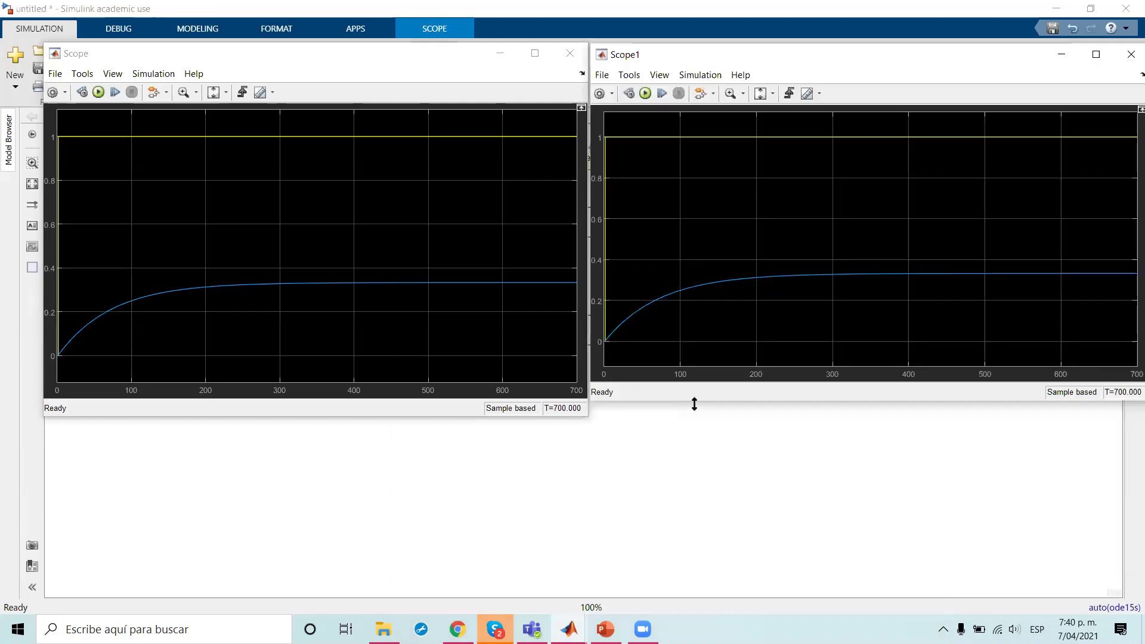
{"action": "left_click_drag", "start_coordinate": [695, 405], "coordinate": [692, 422]}
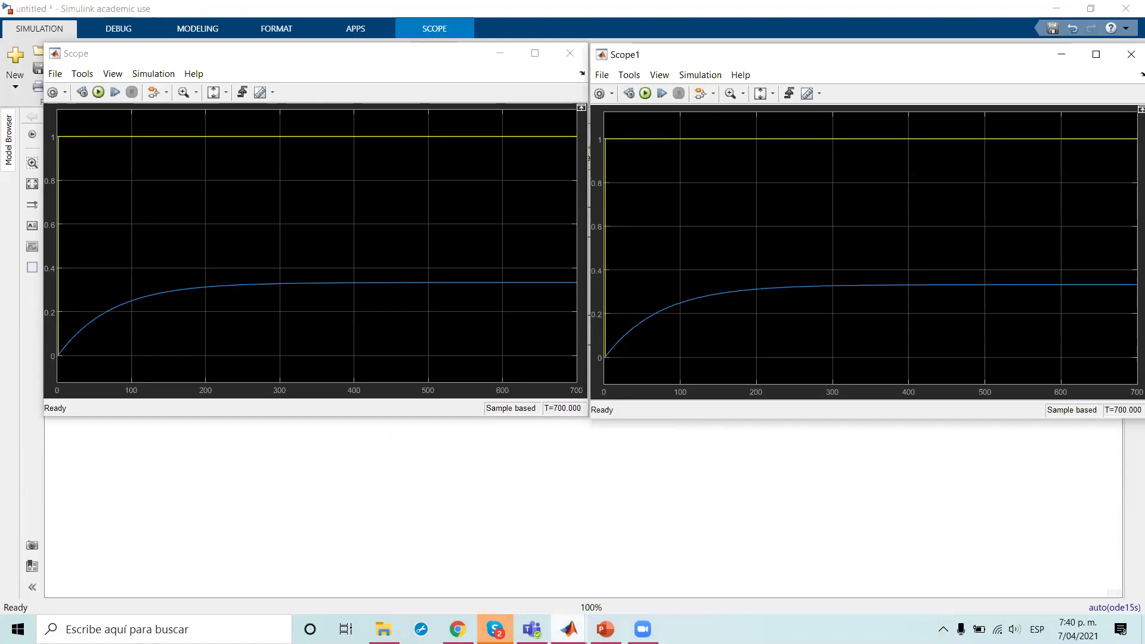
Switch to the PowerPoint slide and highlight the original transfer function and its normalised form with numerator 0,068.
{"action": "key", "text": "alt+Tab"}
{"action": "left_click", "coordinate": [716, 161]}
{"action": "left_click_drag", "start_coordinate": [695, 157], "coordinate": [758, 193]}
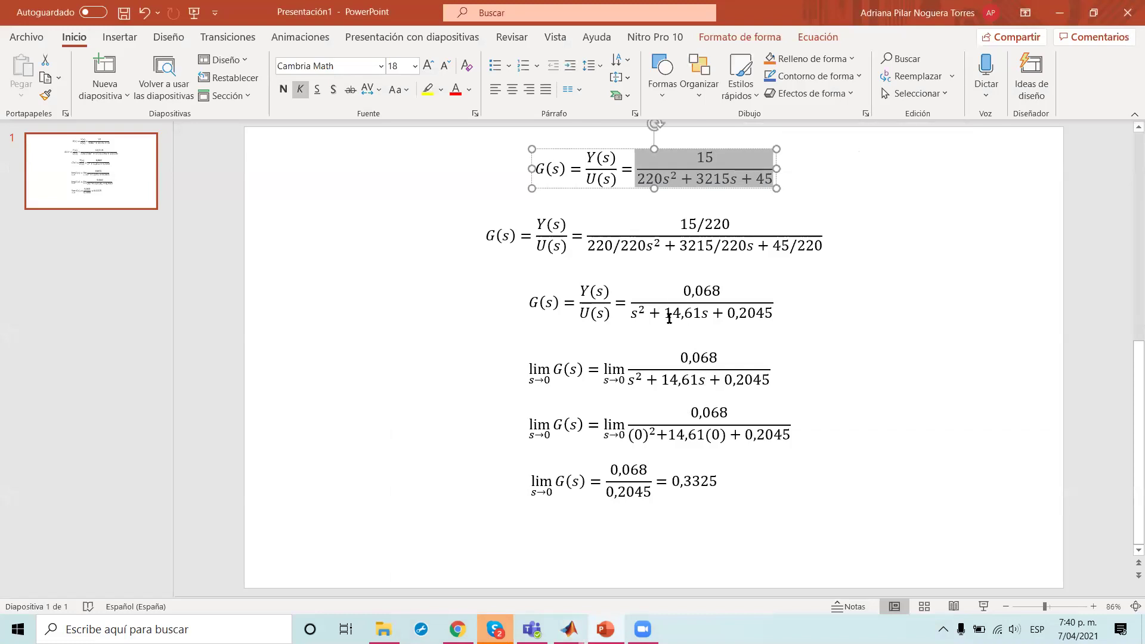
{"action": "left_click_drag", "start_coordinate": [678, 288], "coordinate": [765, 312]}
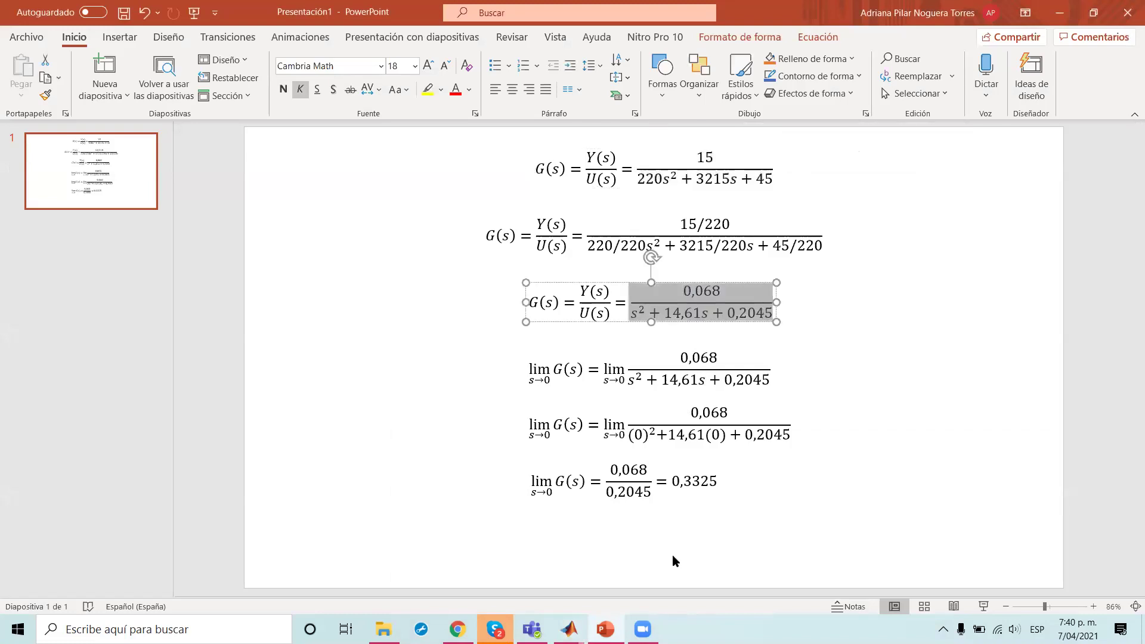
Bring both Scope windows and the MATLAB Step Response figure over the slide and compare their curves.
{"action": "mouse_move", "coordinate": [569, 630]}
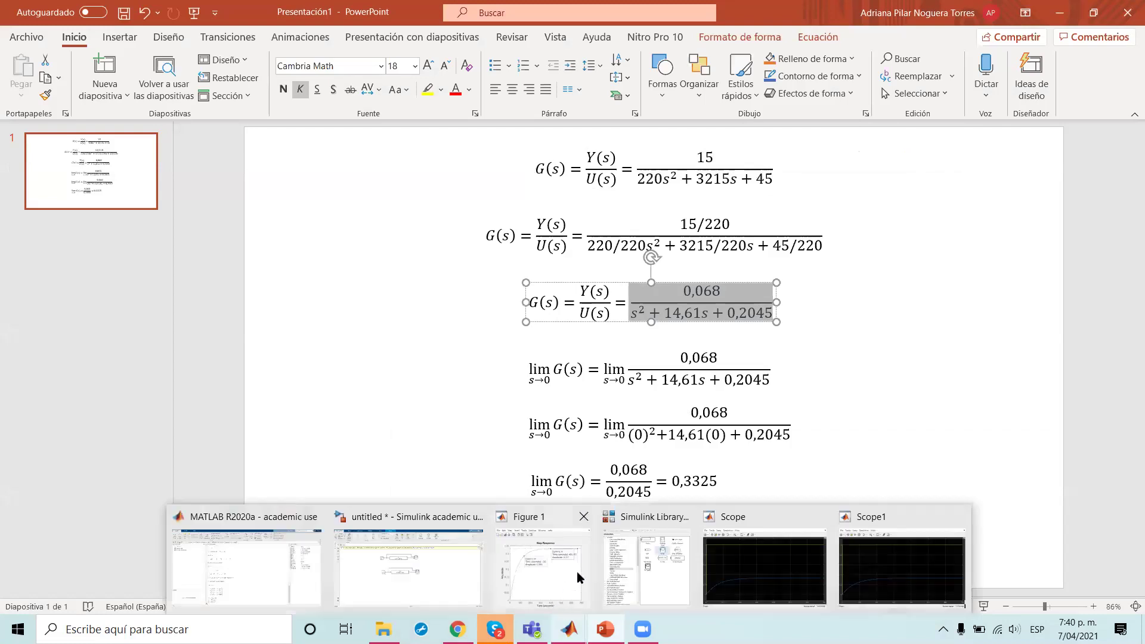
{"action": "left_click", "coordinate": [711, 587]}
{"action": "left_click", "coordinate": [911, 560]}
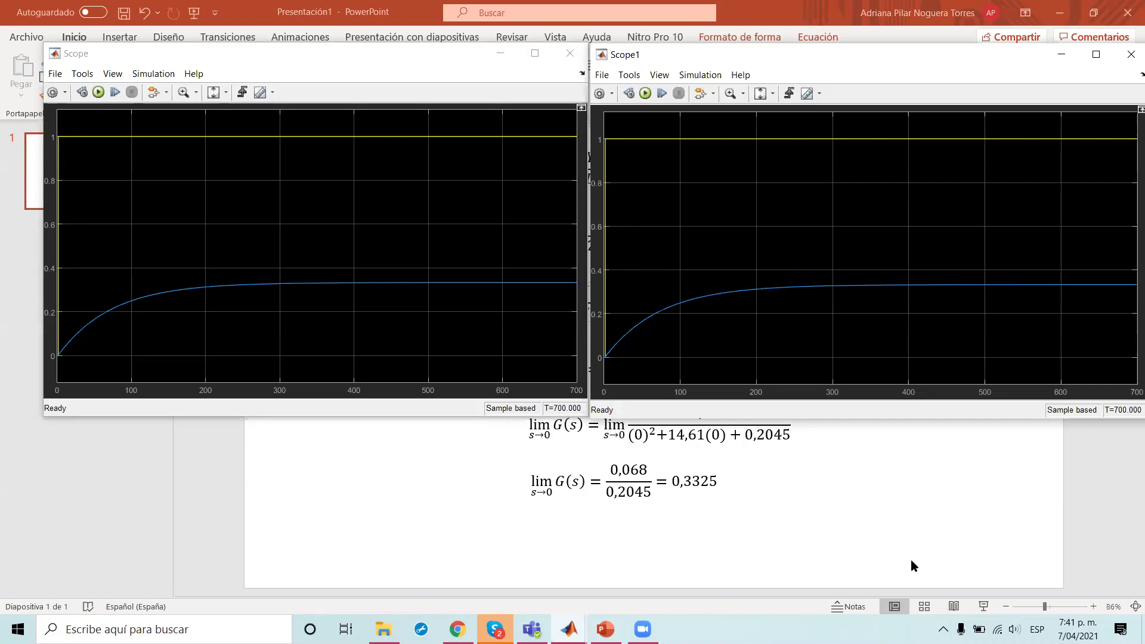
{"action": "left_click", "coordinate": [568, 630]}
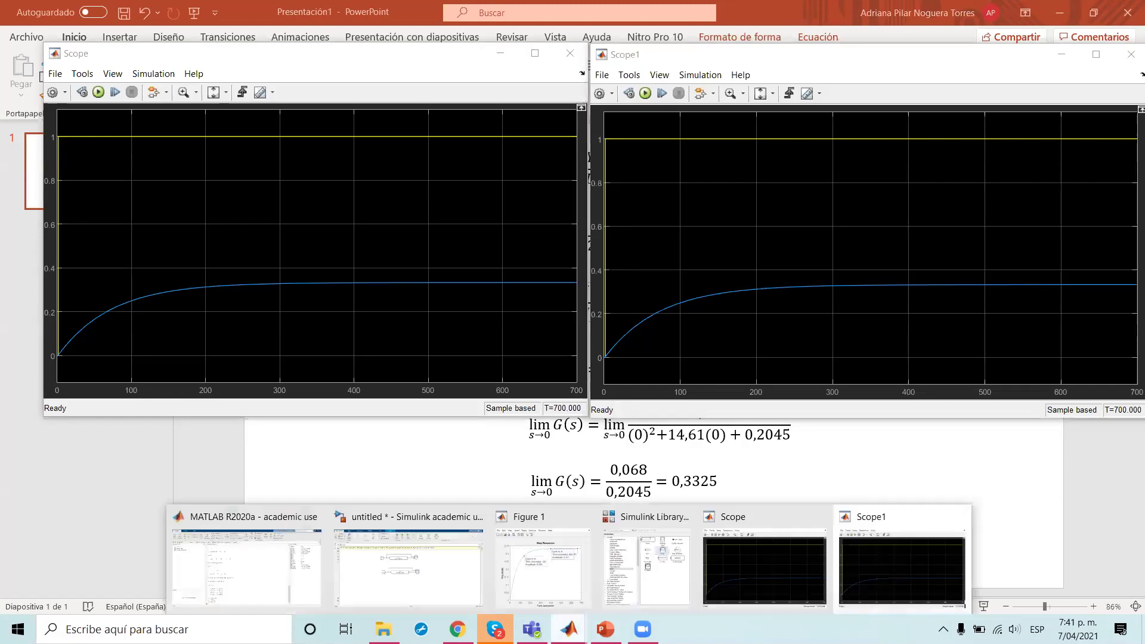
{"action": "left_click", "coordinate": [539, 571]}
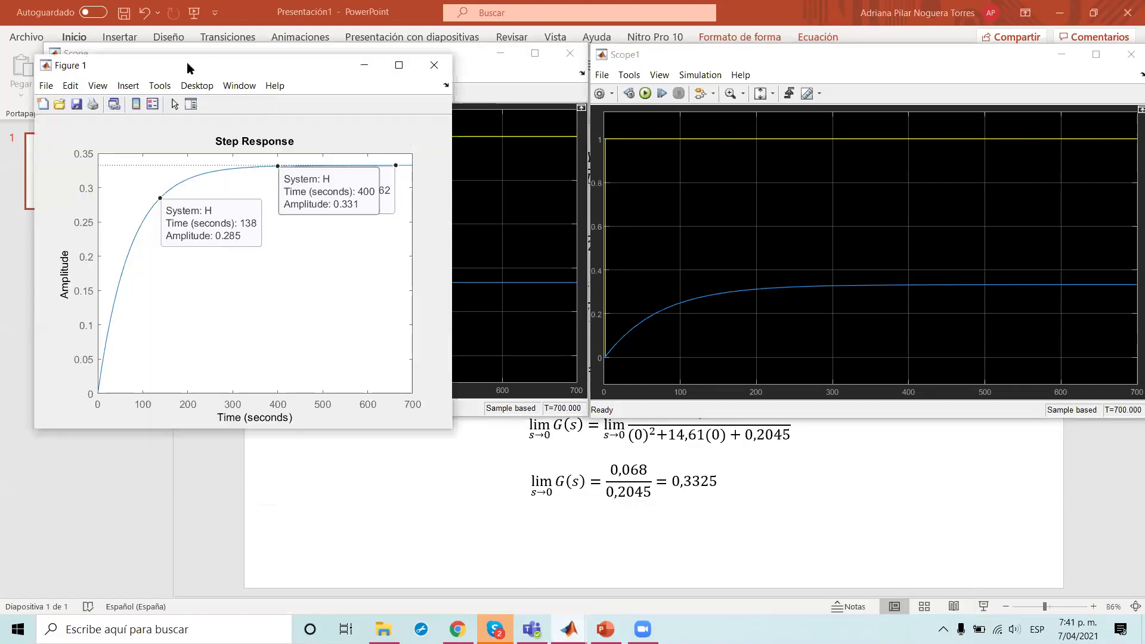
{"action": "left_click_drag", "start_coordinate": [188, 62], "coordinate": [708, 46]}
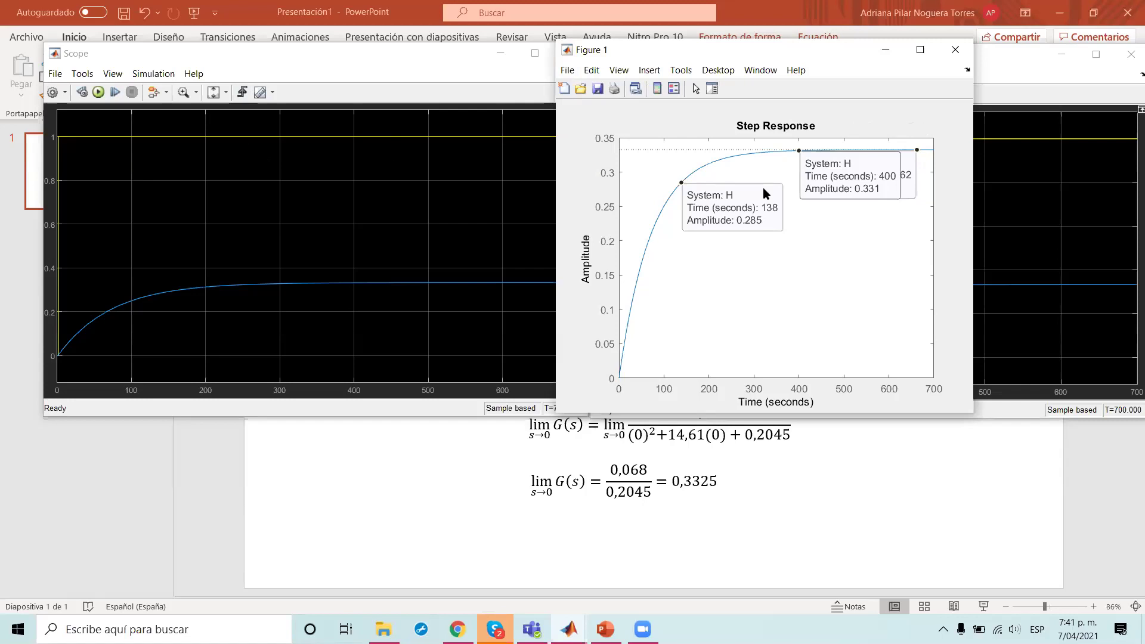
{"action": "left_click", "coordinate": [610, 545]}
Return to the untitled Simulink model and close the Scope, Scope1 and Figure 1 windows.
{"action": "mouse_move", "coordinate": [569, 629]}
{"action": "left_click", "coordinate": [428, 568]}
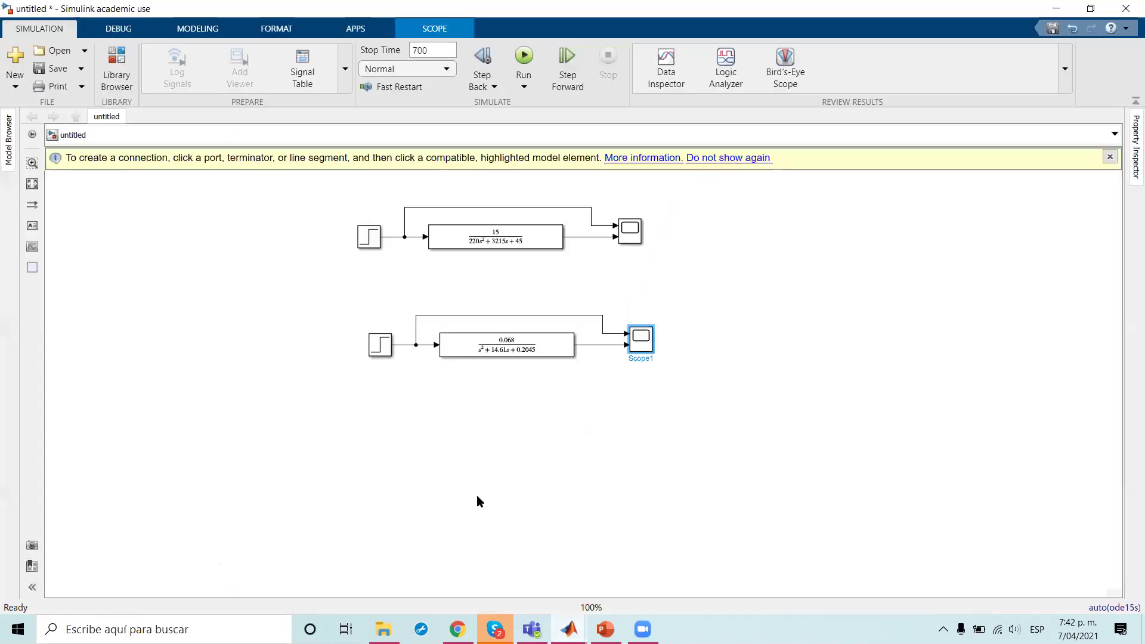
{"action": "left_click_drag", "start_coordinate": [678, 388], "coordinate": [278, 296]}
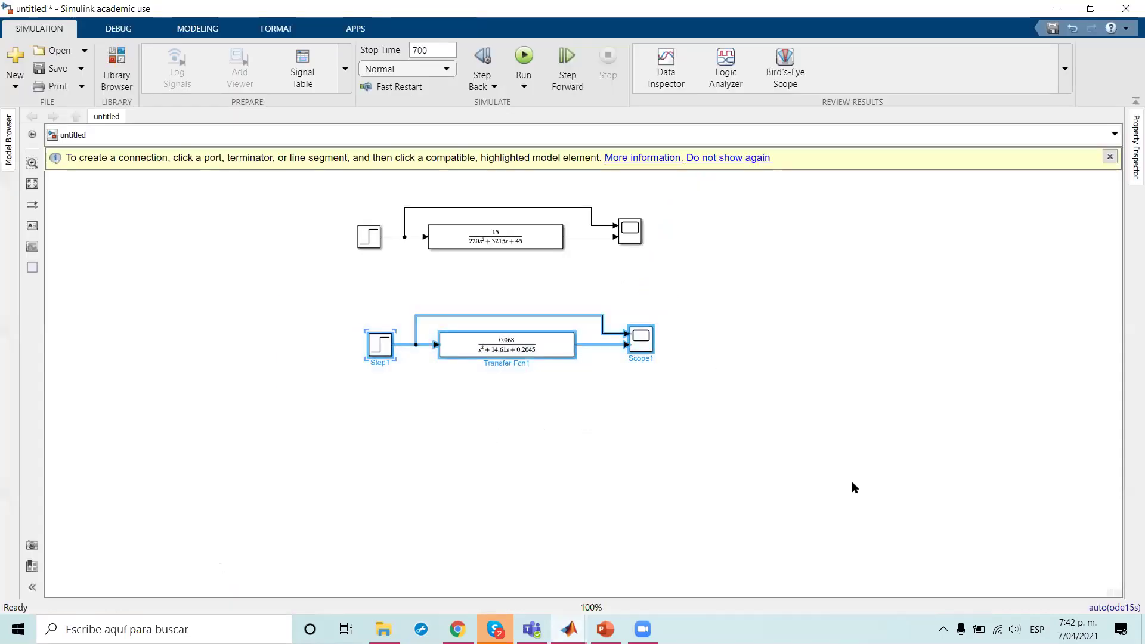
{"action": "mouse_move", "coordinate": [569, 630]}
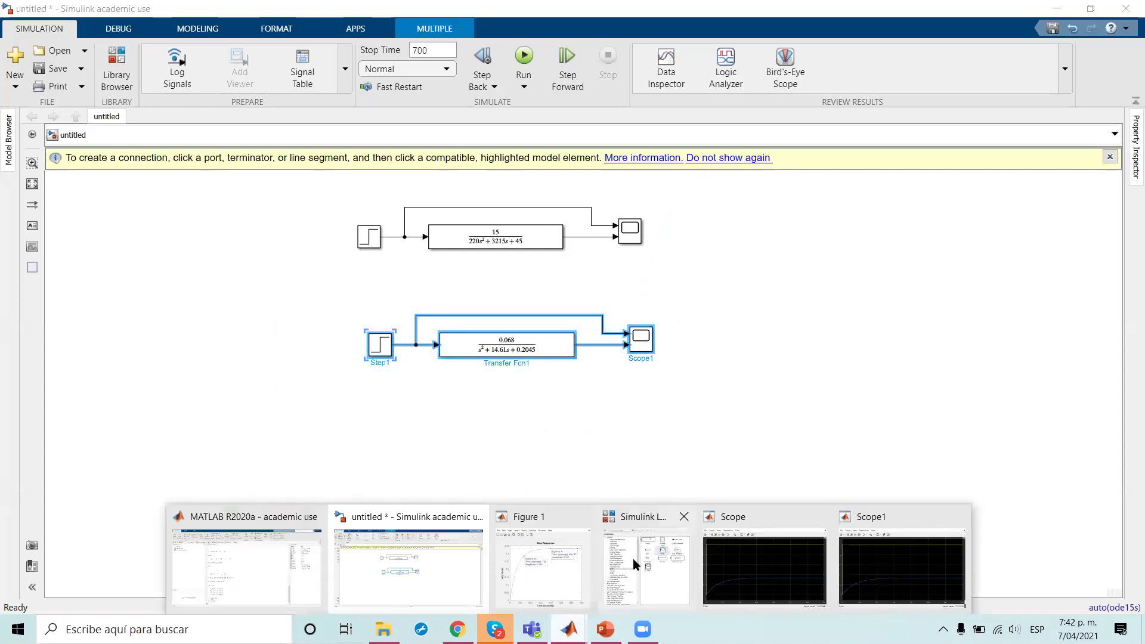
{"action": "left_click", "coordinate": [821, 516]}
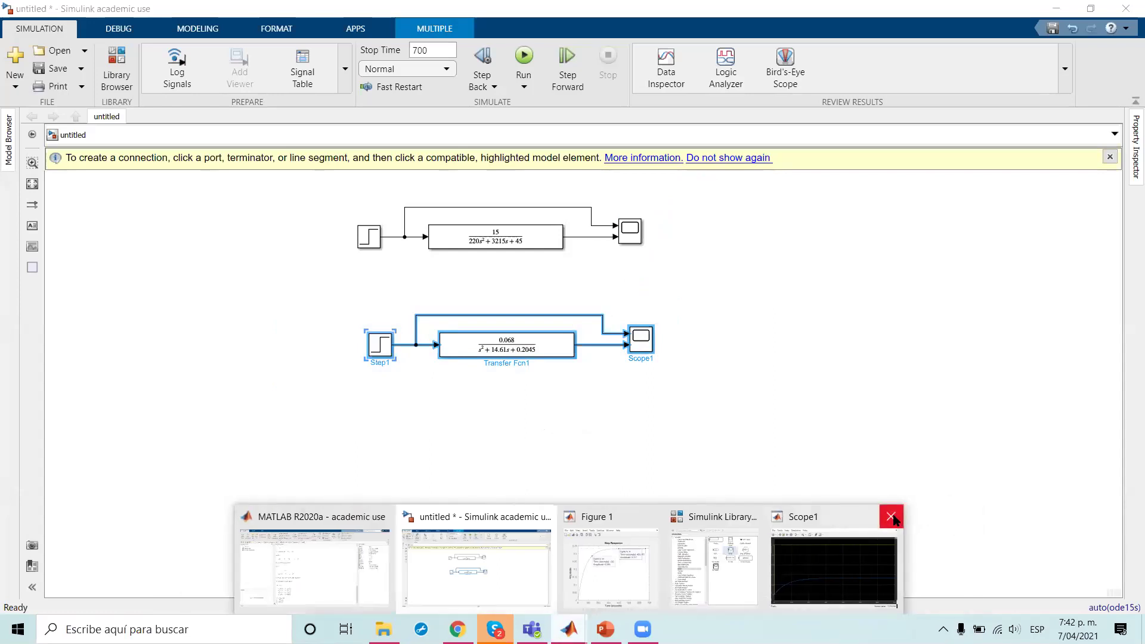
{"action": "left_click", "coordinate": [892, 517]}
{"action": "left_click", "coordinate": [721, 516]}
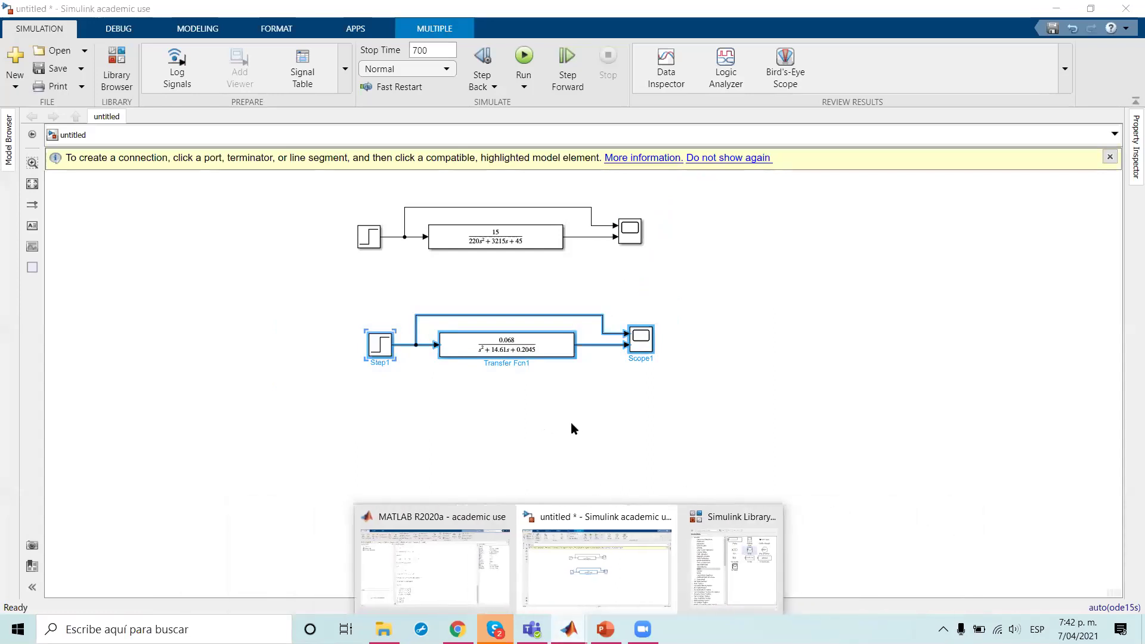
{"action": "left_click", "coordinate": [574, 423]}
Duplicate the complete 0.068 transfer function diagram and place the copy beneath it.
{"action": "left_click_drag", "start_coordinate": [680, 404], "coordinate": [332, 302]}
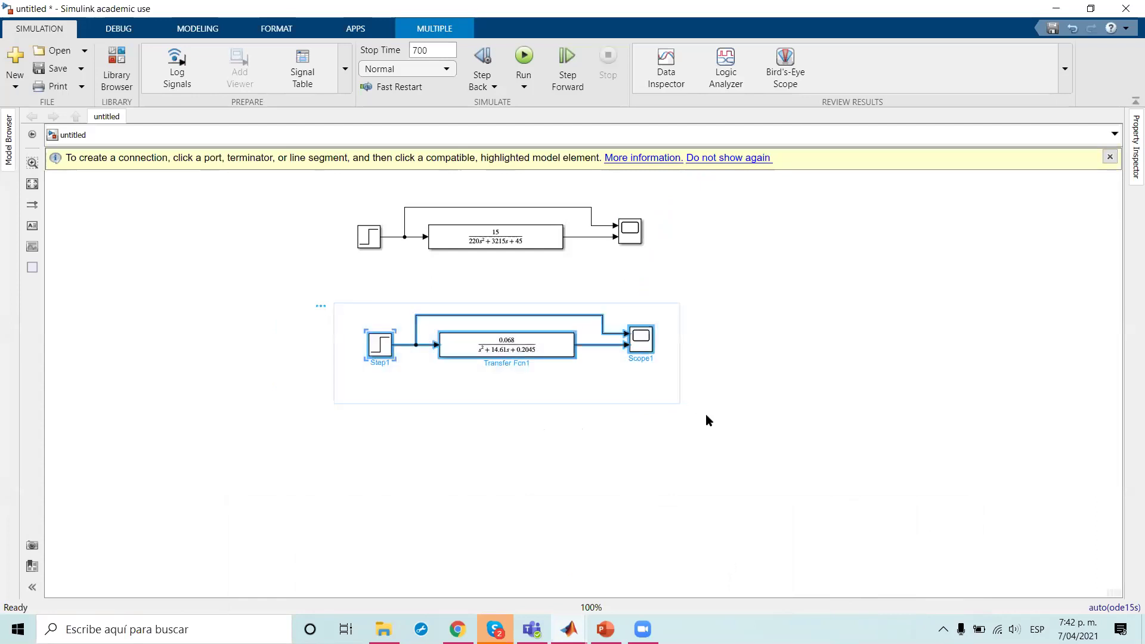
{"action": "key", "text": "ctrl+c"}
{"action": "key", "text": "ctrl+v"}
{"action": "left_click_drag", "start_coordinate": [550, 361], "coordinate": [540, 459]}
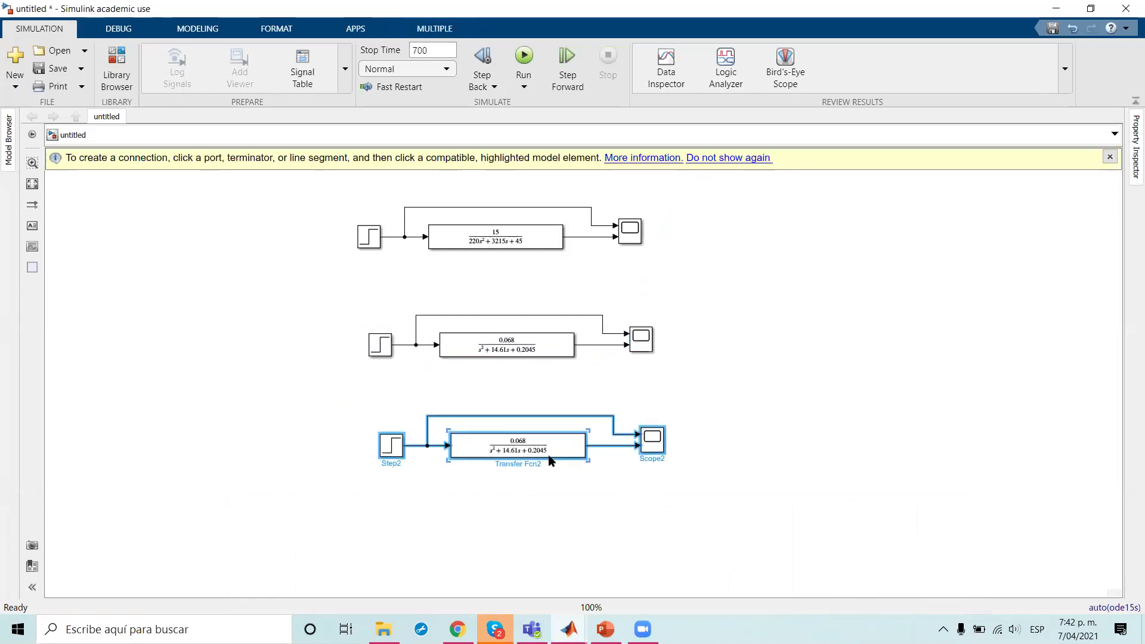
Set the copied Transfer Fcn block's numerator coefficients to [15], checking G1 in the MATLAB Command Window.
{"action": "double_click", "coordinate": [539, 457]}
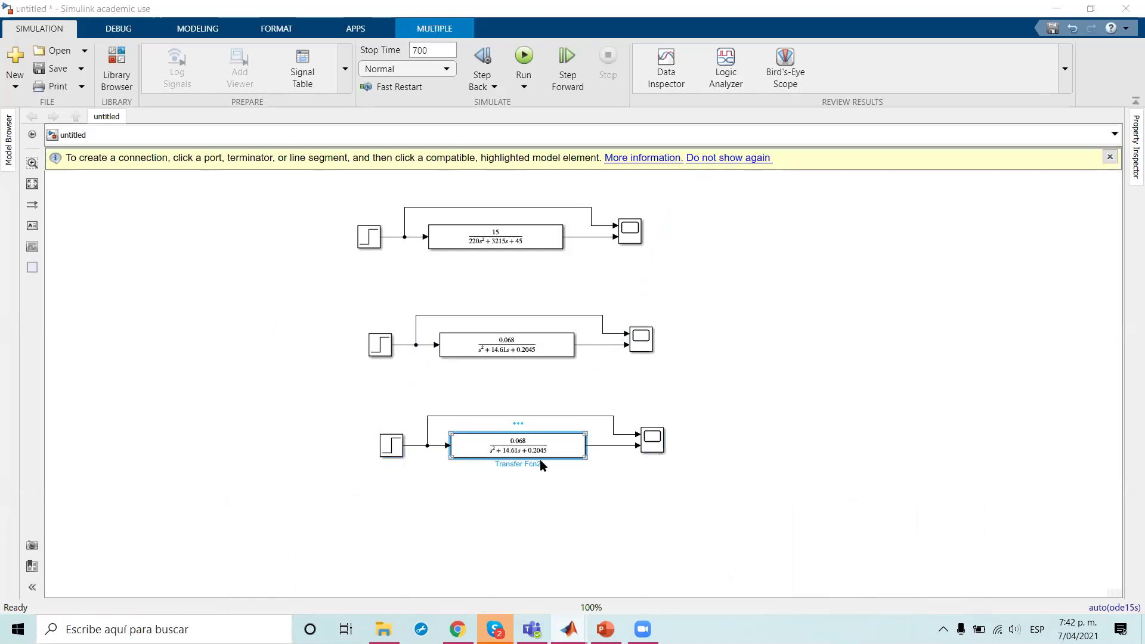
{"action": "mouse_move", "coordinate": [569, 629]}
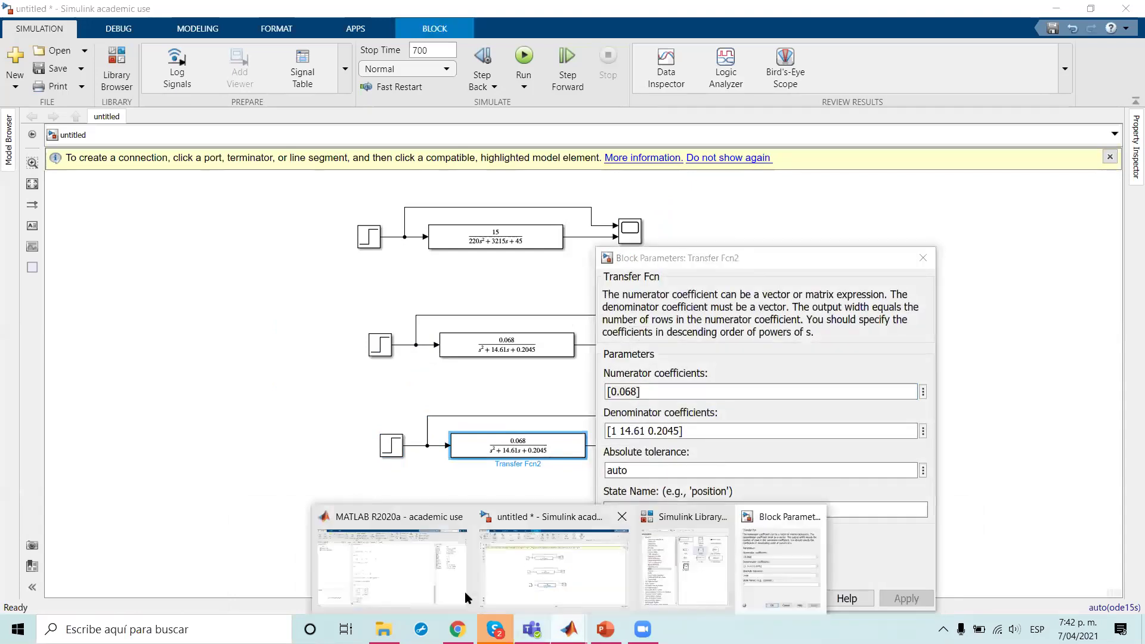
{"action": "left_click", "coordinate": [395, 581]}
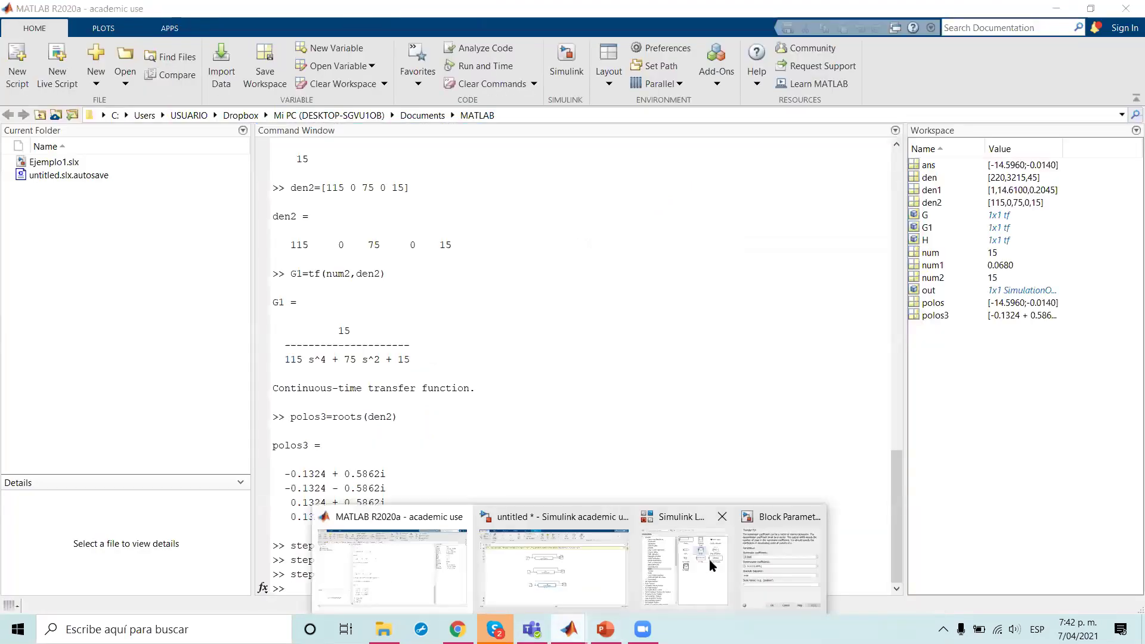
{"action": "left_click", "coordinate": [800, 556]}
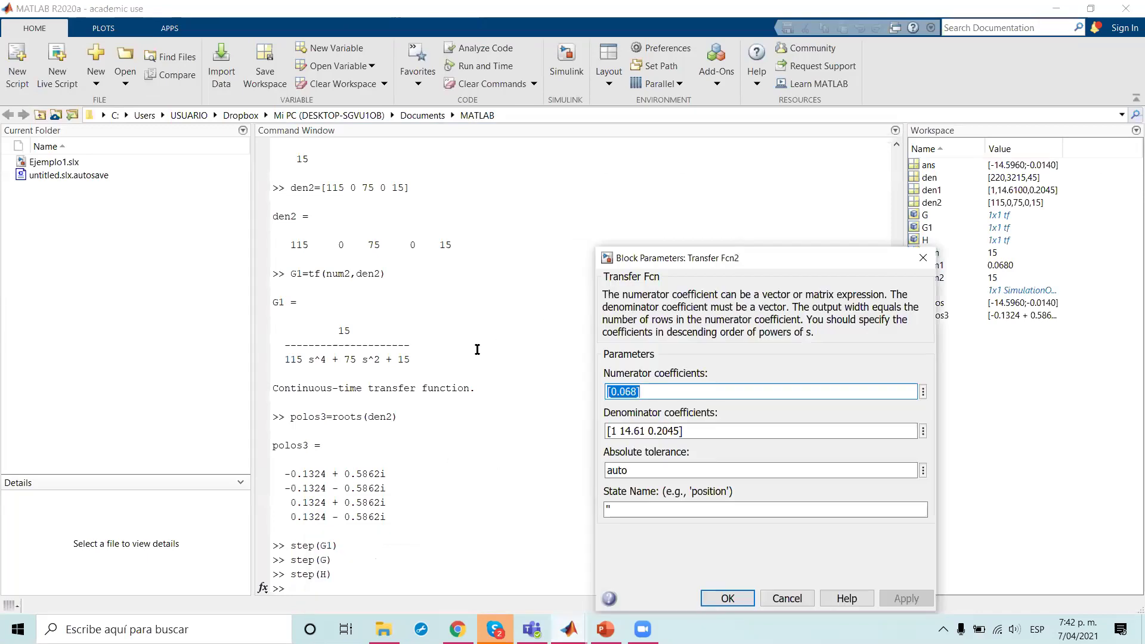
{"action": "left_click_drag", "start_coordinate": [637, 391], "coordinate": [611, 392]}
{"action": "type", "text": "15"}
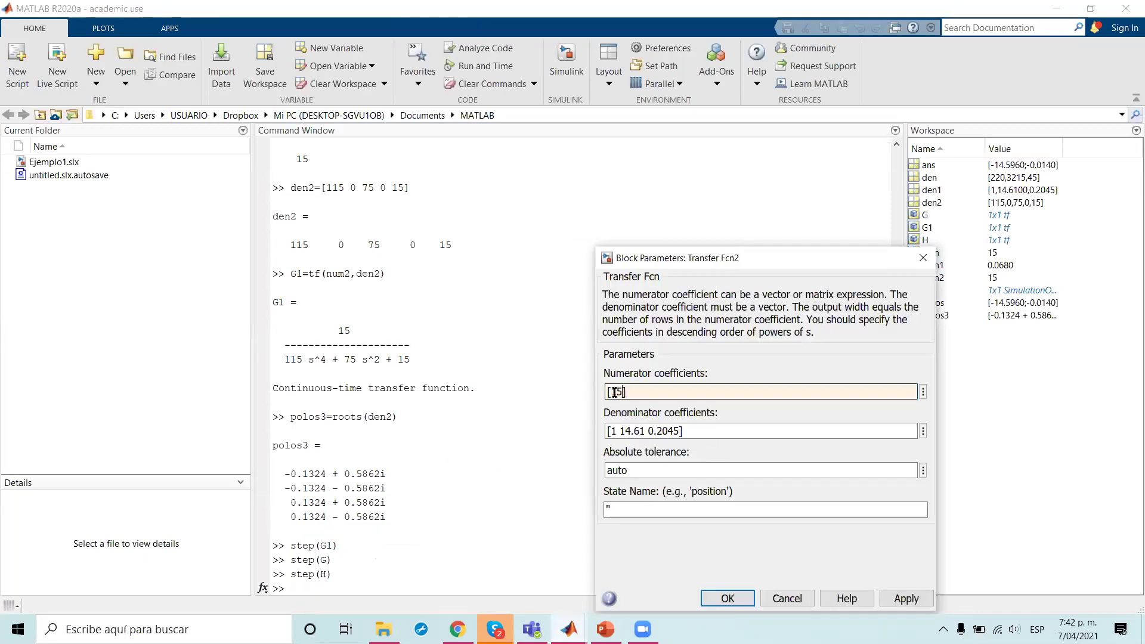
Set the copied Transfer Fcn block's denominator coefficients to [115 0 75 0 15] and accept the parameters.
{"action": "left_click", "coordinate": [678, 432]}
{"action": "left_click", "coordinate": [678, 431]}
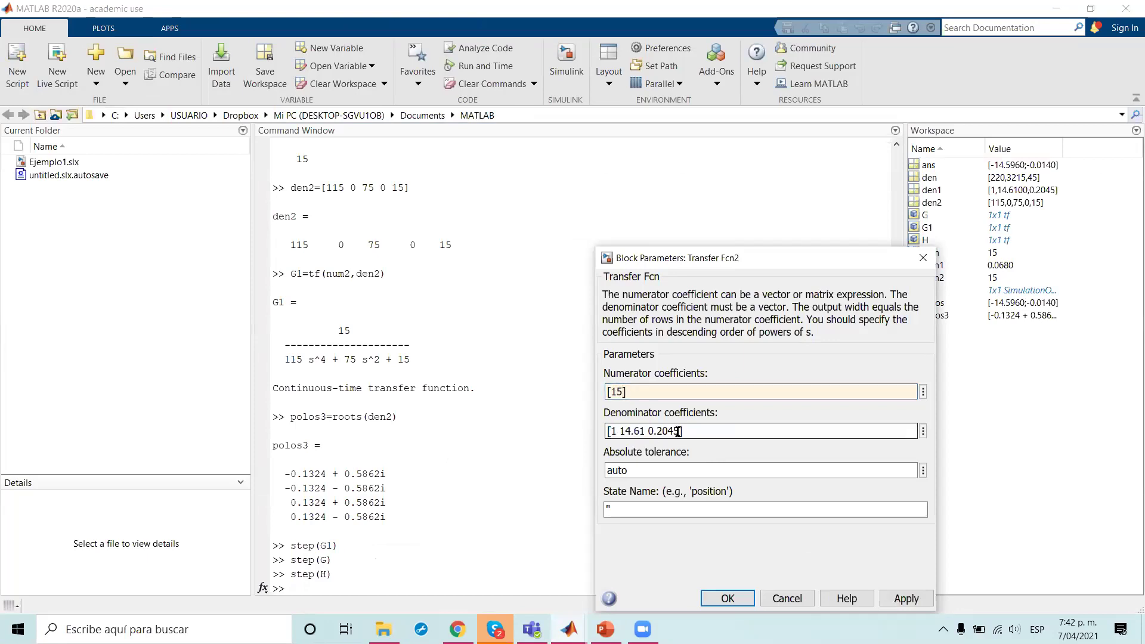
{"action": "key", "text": "BackSpace"}
{"action": "key", "text": "BackSpace"}
{"action": "key", "text": "BackSpace"}
{"action": "key", "text": "BackSpace"}
{"action": "key", "text": "BackSpace"}
{"action": "key", "text": "BackSpace"}
{"action": "key", "text": "BackSpace"}
{"action": "key", "text": "BackSpace"}
{"action": "key", "text": "BackSpace"}
{"action": "key", "text": "BackSpace"}
{"action": "key", "text": "BackSpace"}
{"action": "key", "text": "BackSpace"}
{"action": "key", "text": "BackSpace"}
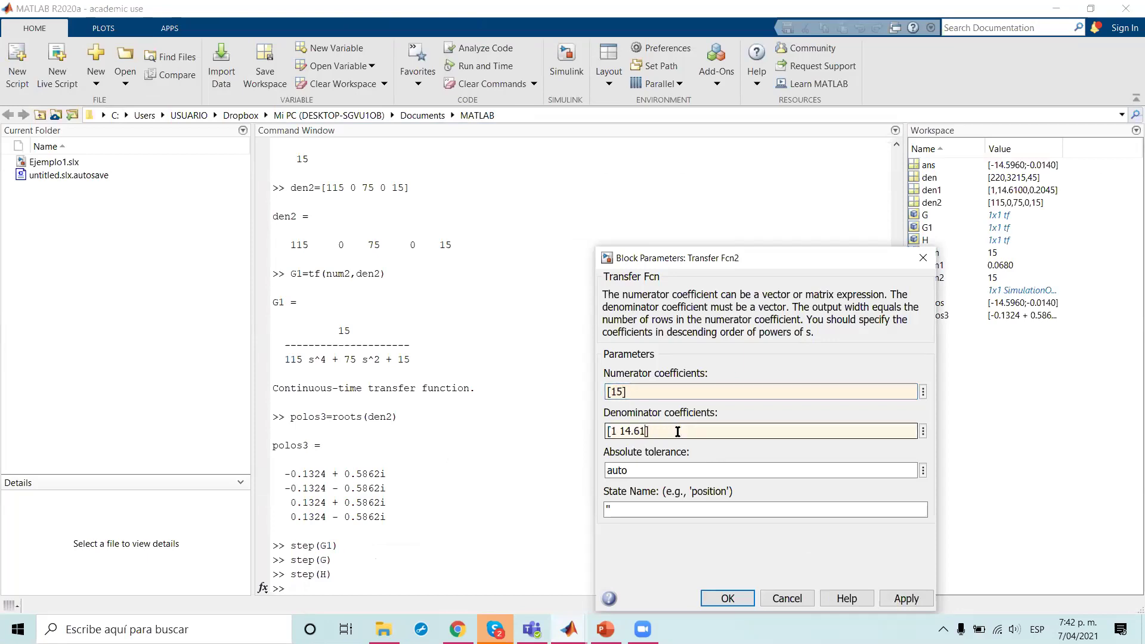
{"action": "type", "text": "15 0 75 0 15"}
{"action": "left_click", "coordinate": [728, 599]}
Return to the Simulink model and enlarge the fourth-order Transfer Fcn block so its expression is easier to read.
{"action": "mouse_move", "coordinate": [568, 630]}
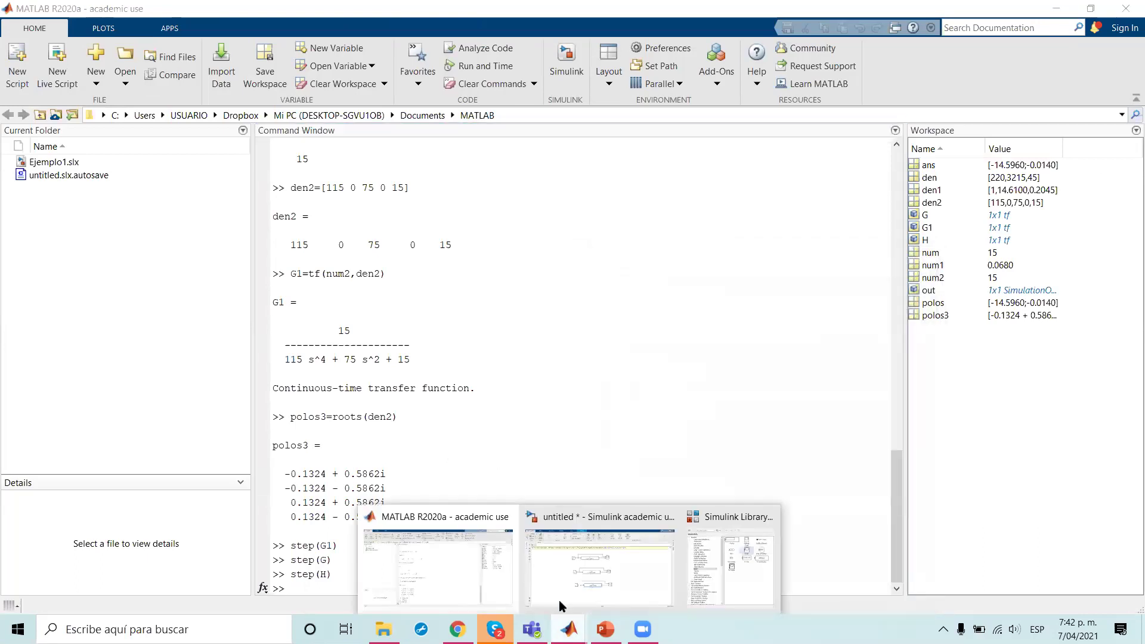
{"action": "left_click", "coordinate": [586, 576]}
{"action": "left_click", "coordinate": [563, 458]}
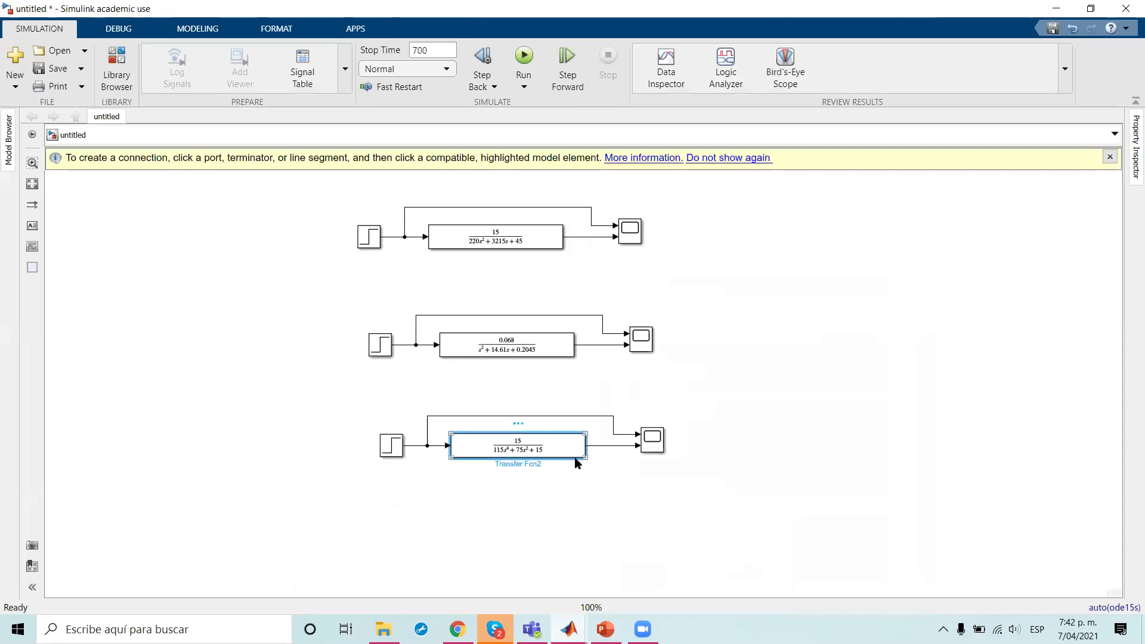
{"action": "left_click_drag", "start_coordinate": [583, 461], "coordinate": [596, 481]}
{"action": "left_click_drag", "start_coordinate": [568, 439], "coordinate": [569, 428]}
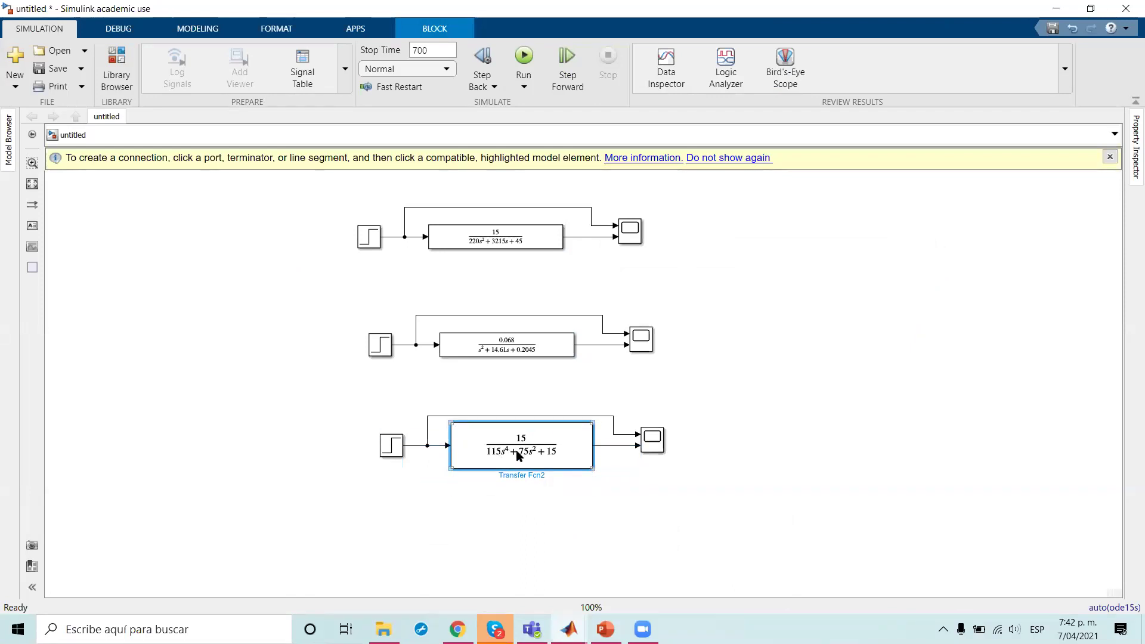
{"action": "left_click", "coordinate": [719, 509]}
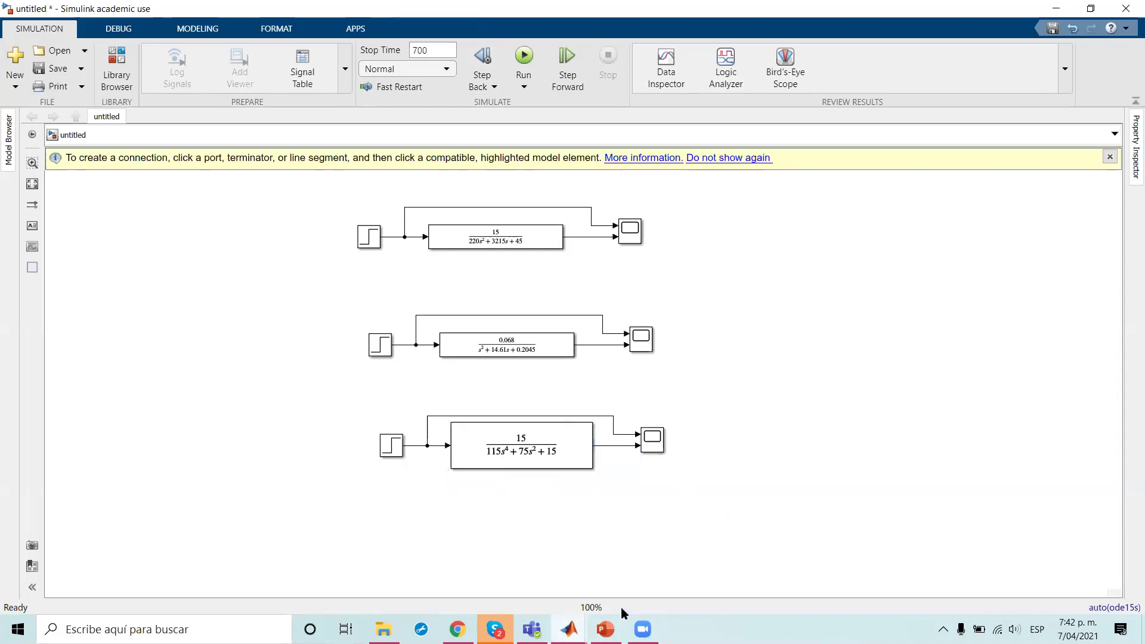
Switch to MATLAB and plot the step response of G1 with step(G1).
{"action": "left_click", "coordinate": [568, 629]}
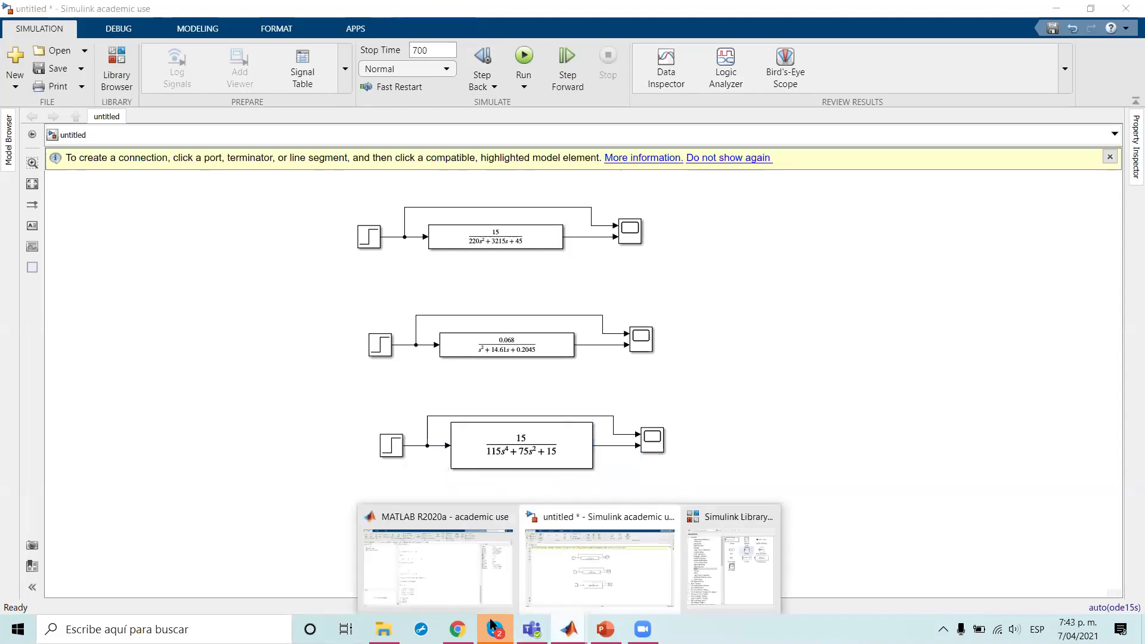
{"action": "left_click", "coordinate": [431, 585]}
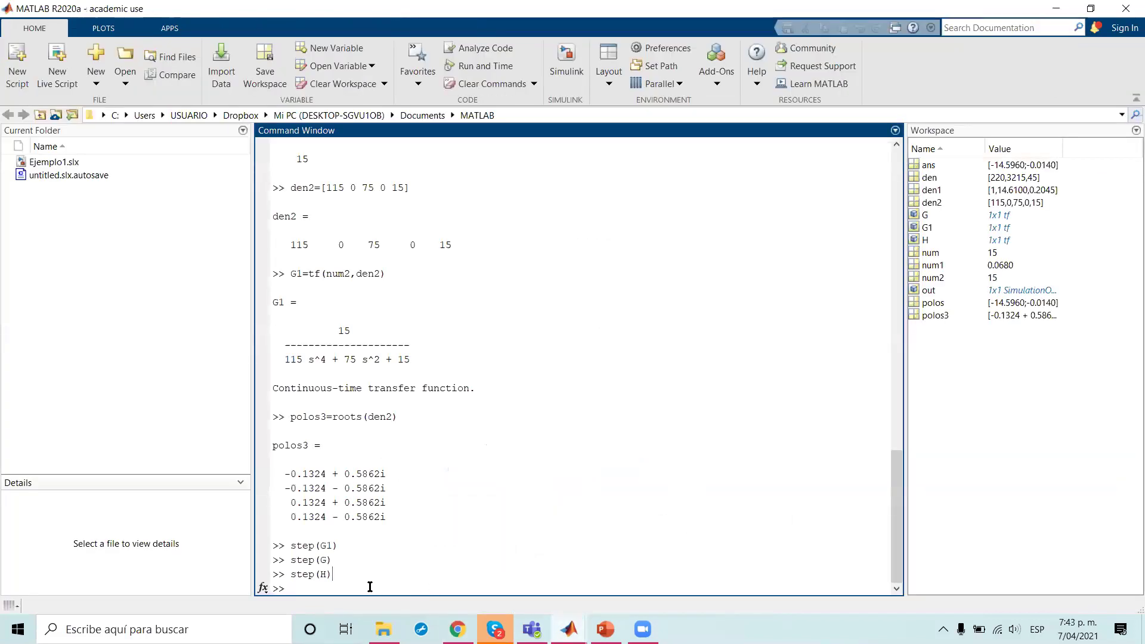
{"action": "type", "text": "step(G1)"}
{"action": "key", "text": "Return"}
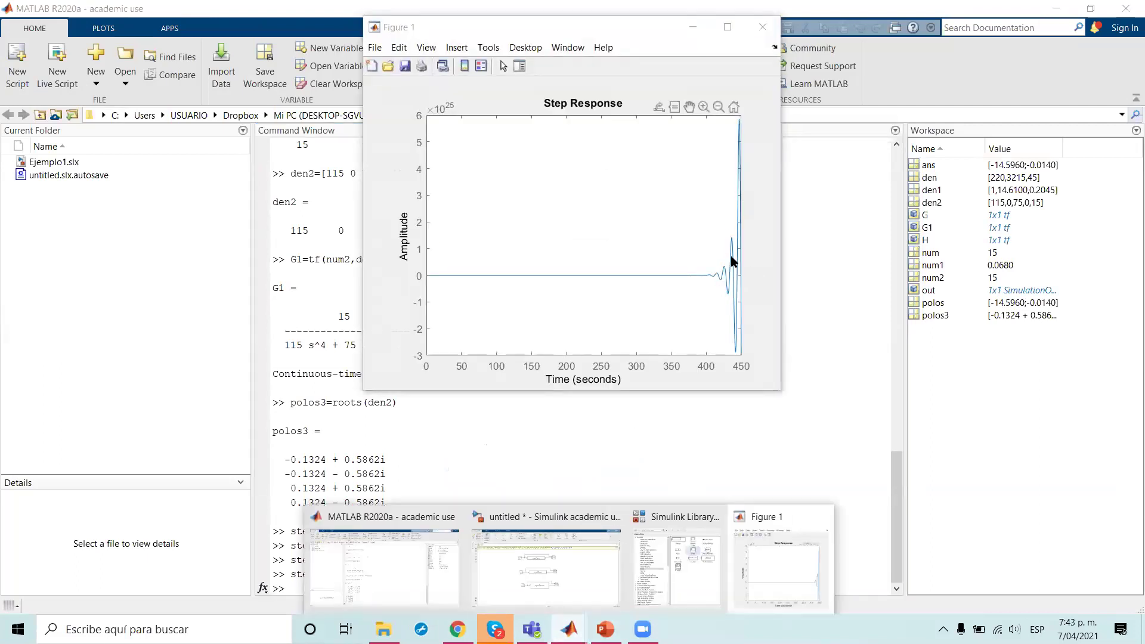
{"action": "left_click", "coordinate": [815, 304]}
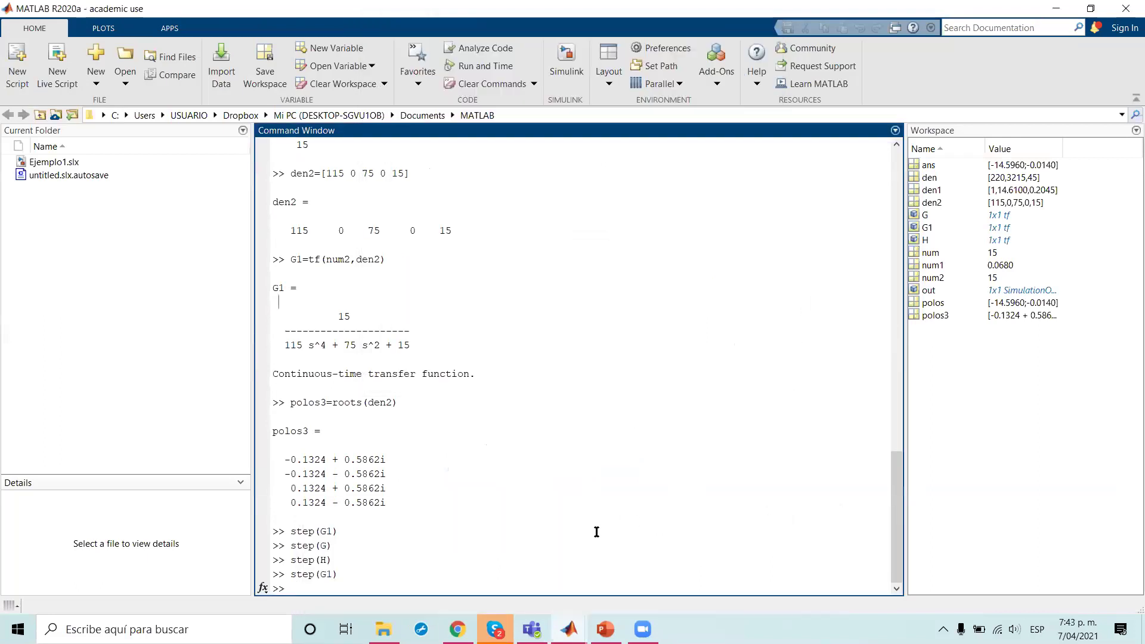
Return to the Simulink model, run the simulation and open the scope of the fourth-order Transfer Fcn loop.
{"action": "left_click", "coordinate": [570, 630]}
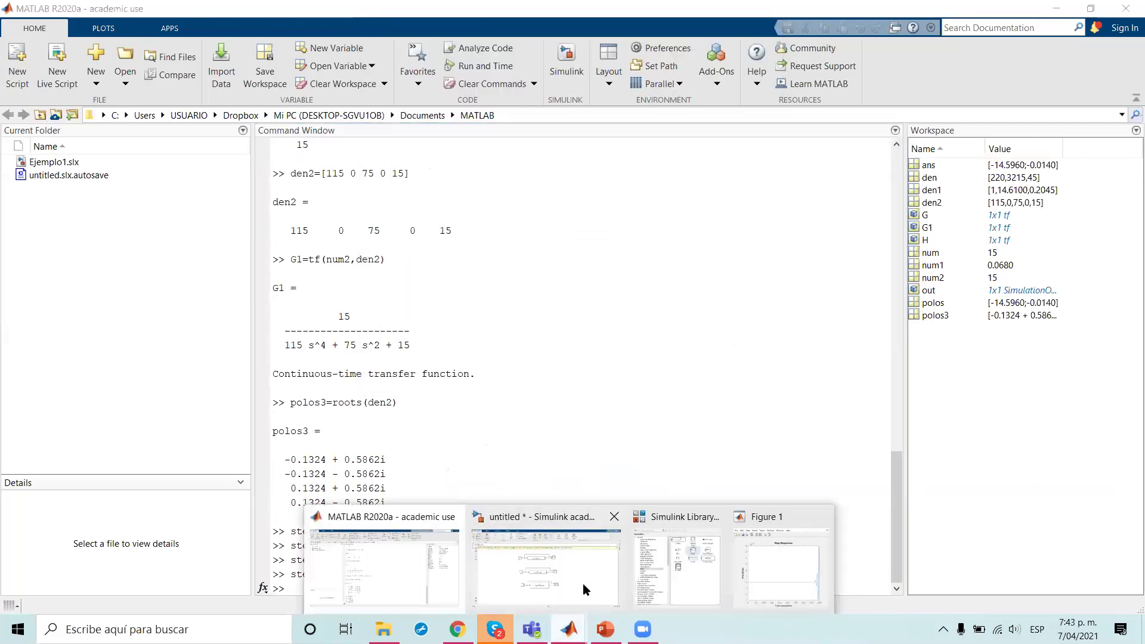
{"action": "left_click", "coordinate": [549, 561]}
{"action": "left_click", "coordinate": [662, 441]}
{"action": "left_click", "coordinate": [599, 352]}
{"action": "left_click", "coordinate": [522, 58]}
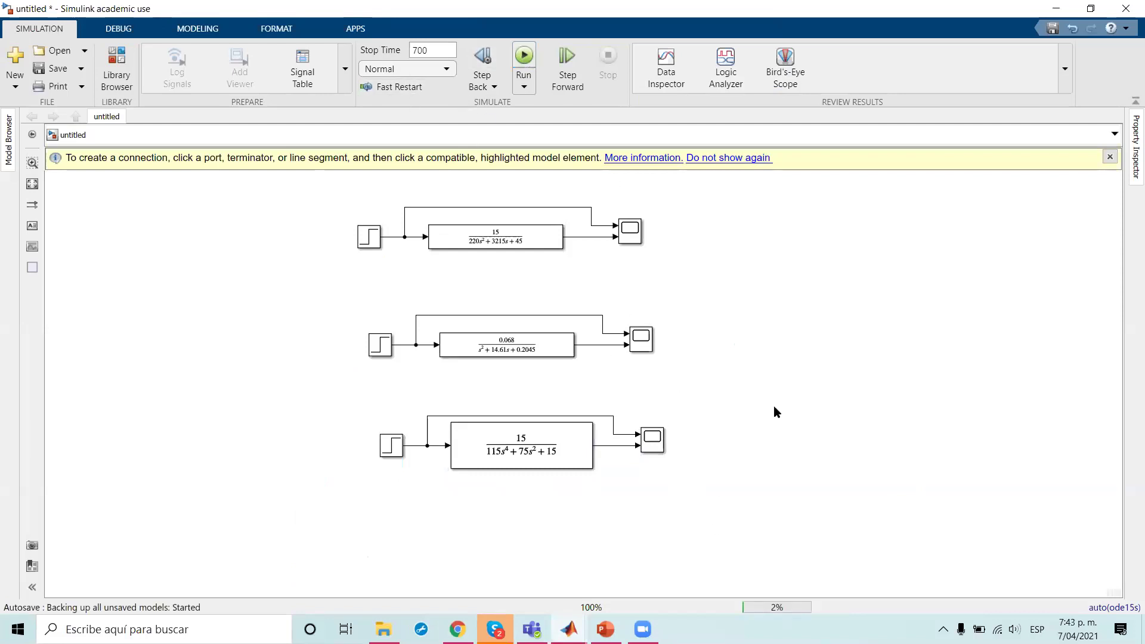
{"action": "left_click", "coordinate": [656, 450]}
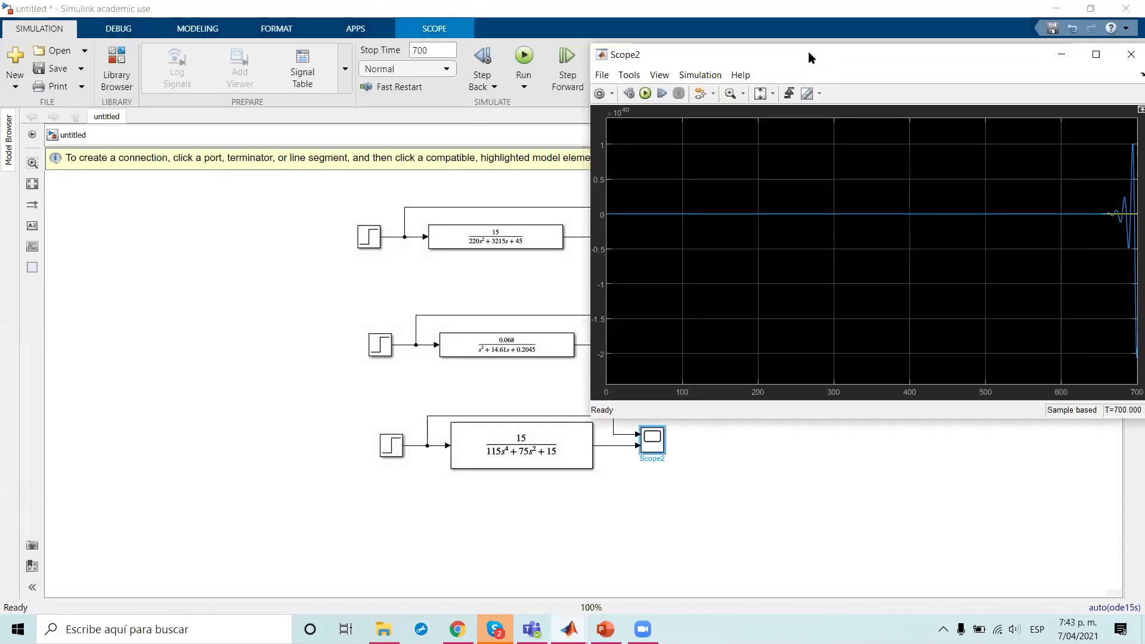
Bring up Figure 1 and place it beside the Scope2 window to compare the G1 step responses.
{"action": "left_click_drag", "start_coordinate": [808, 52], "coordinate": [435, 67]}
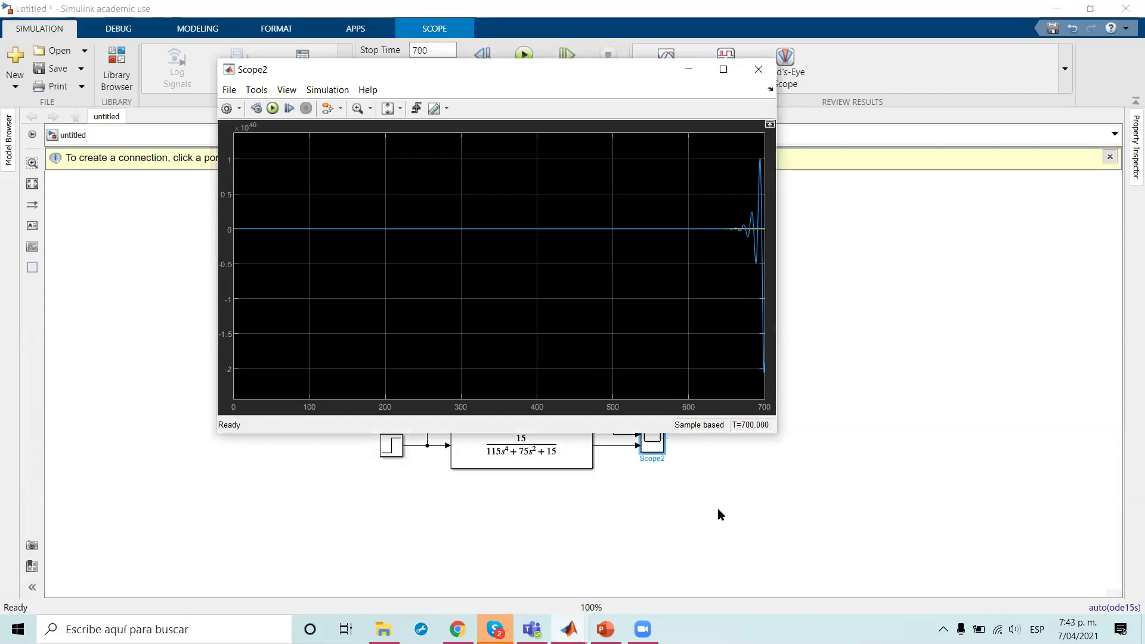
{"action": "mouse_move", "coordinate": [569, 630]}
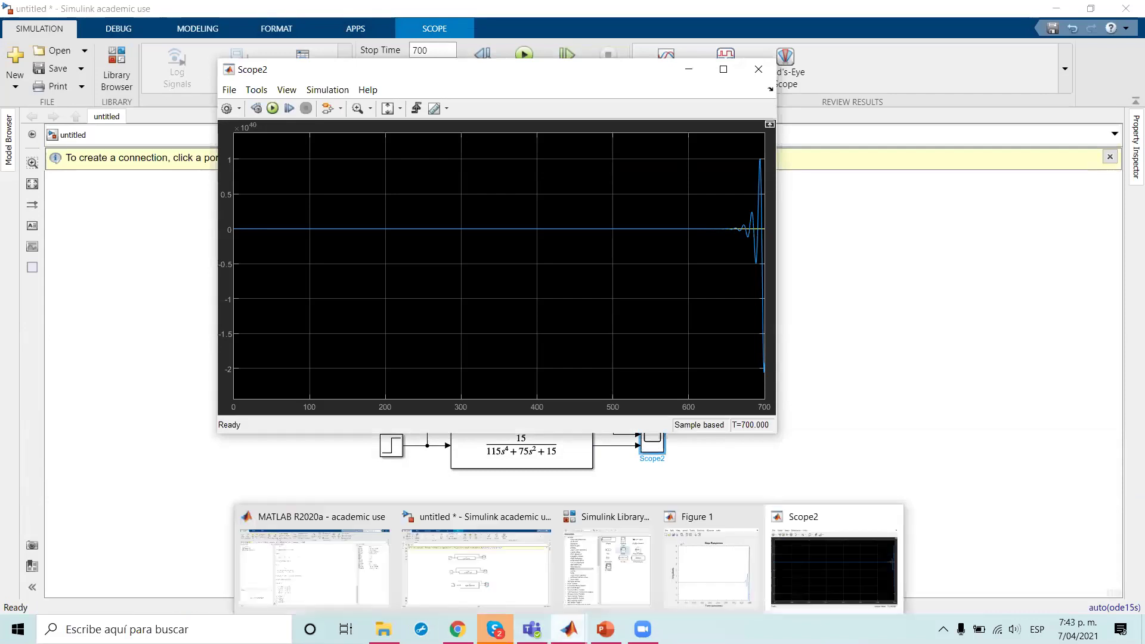
{"action": "left_click", "coordinate": [678, 568]}
{"action": "left_click", "coordinate": [316, 70]}
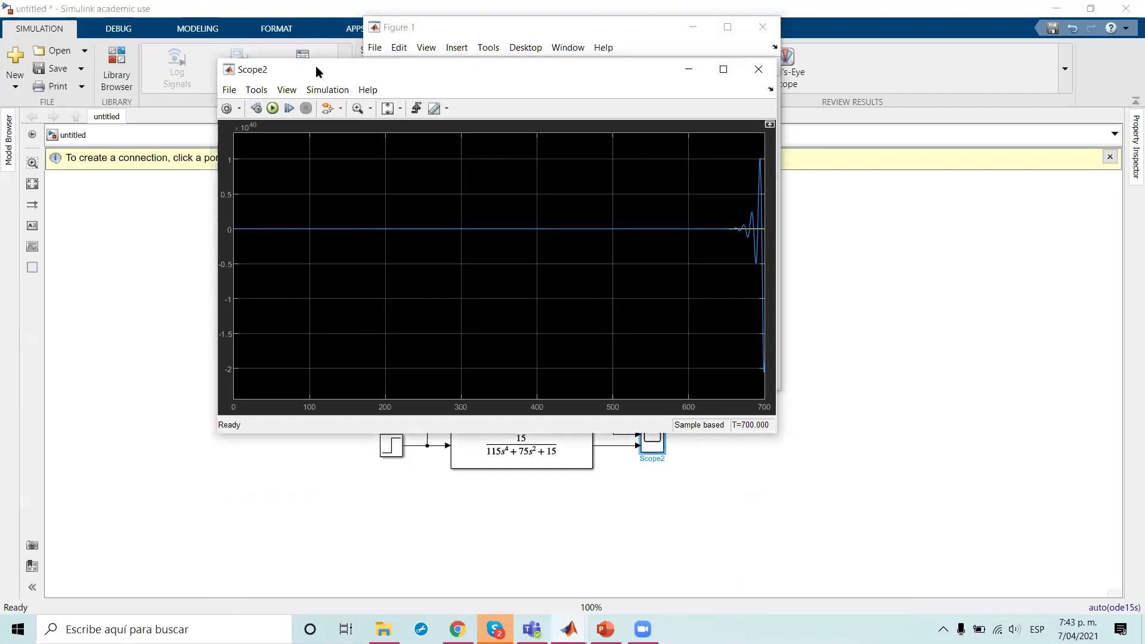
{"action": "left_click_drag", "start_coordinate": [317, 70], "coordinate": [104, 47]}
{"action": "left_click", "coordinate": [515, 25]}
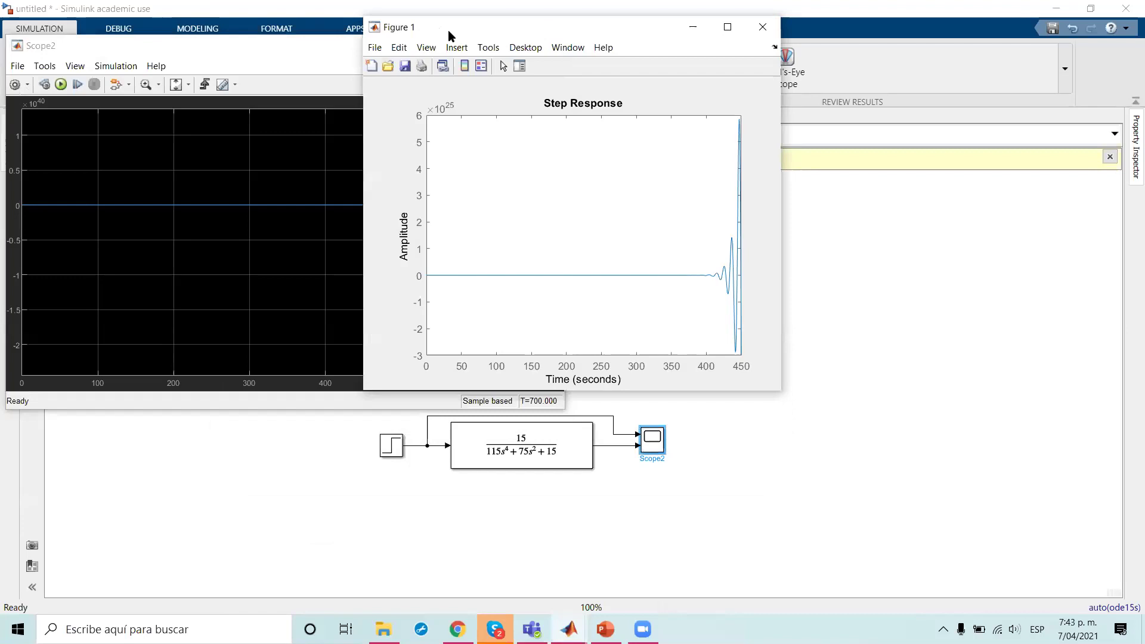
{"action": "left_click_drag", "start_coordinate": [449, 30], "coordinate": [649, 47]}
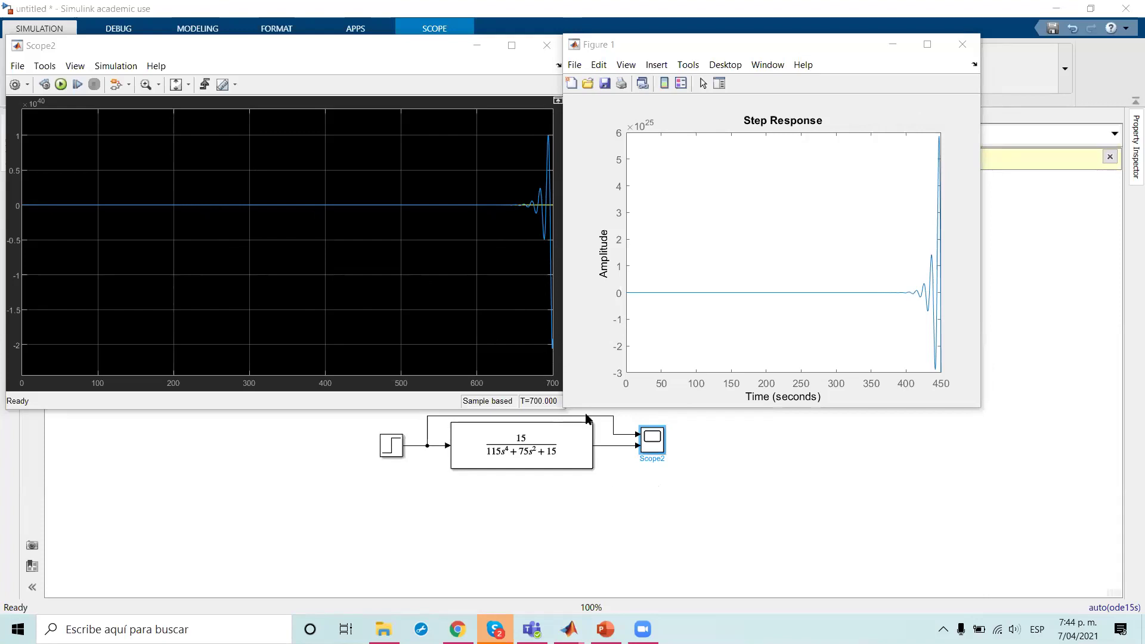
Set the simulation stop time to 1500, run the model and open the fourth-order loop's scope.
{"action": "left_click", "coordinate": [700, 558]}
{"action": "type", "text": "1500"}
{"action": "key", "text": "Delete"}
{"action": "key", "text": "Delete"}
{"action": "key", "text": "Return"}
{"action": "left_click", "coordinate": [523, 60]}
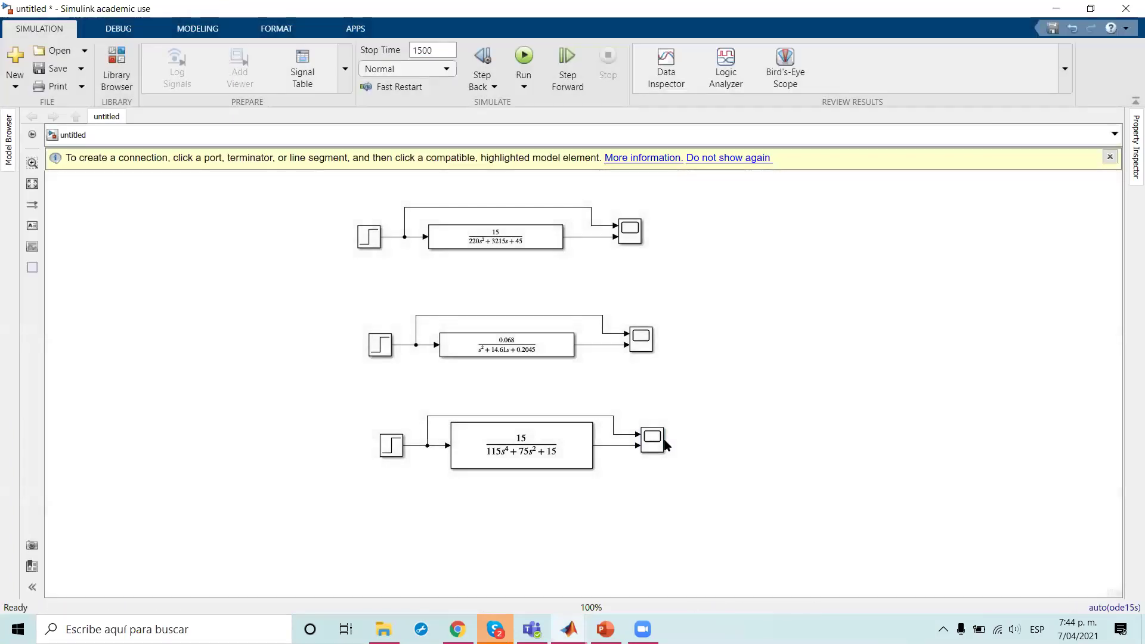
{"action": "double_click", "coordinate": [657, 440]}
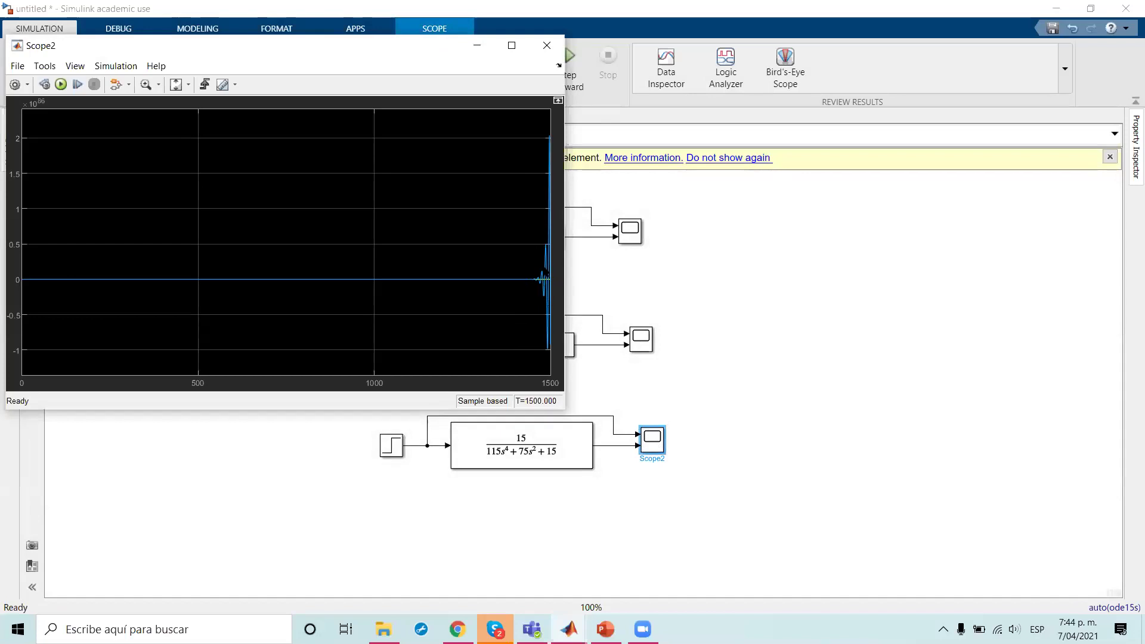
Close the scope, rerun the simulation with a stop time of 200 and reopen Scope2.
{"action": "left_click", "coordinate": [547, 46]}
{"action": "left_click", "coordinate": [413, 50]}
{"action": "type", "text": "2001500"}
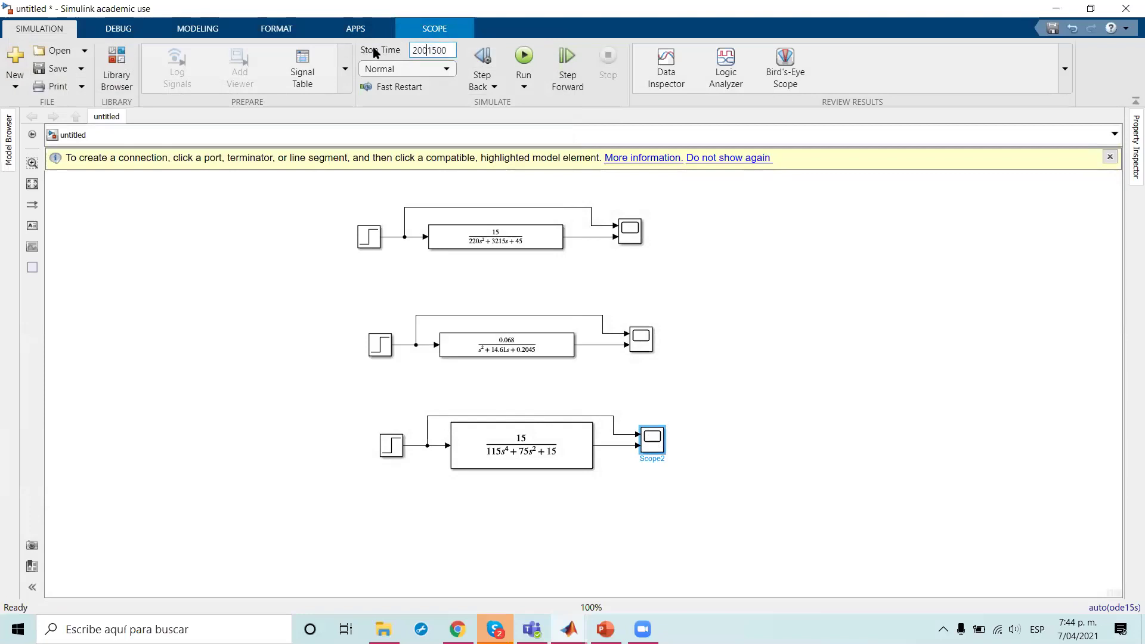
{"action": "left_click", "coordinate": [454, 50]}
{"action": "key", "text": "BackSpace"}
{"action": "key", "text": "BackSpace"}
{"action": "key", "text": "BackSpace"}
{"action": "key", "text": "BackSpace"}
{"action": "left_click", "coordinate": [524, 57]}
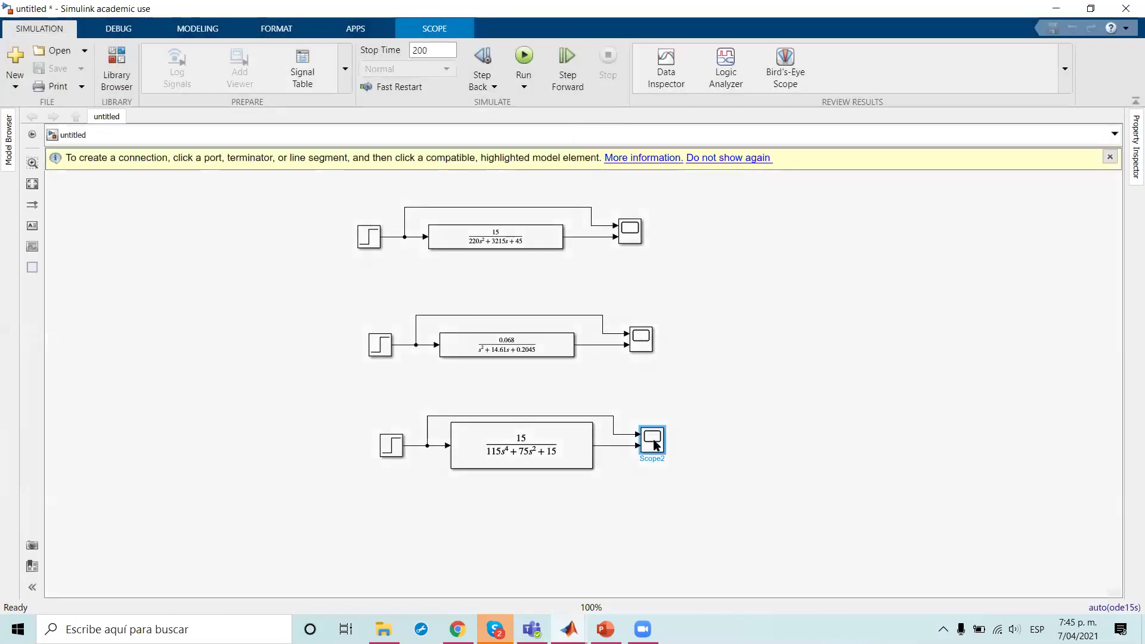
{"action": "double_click", "coordinate": [653, 440]}
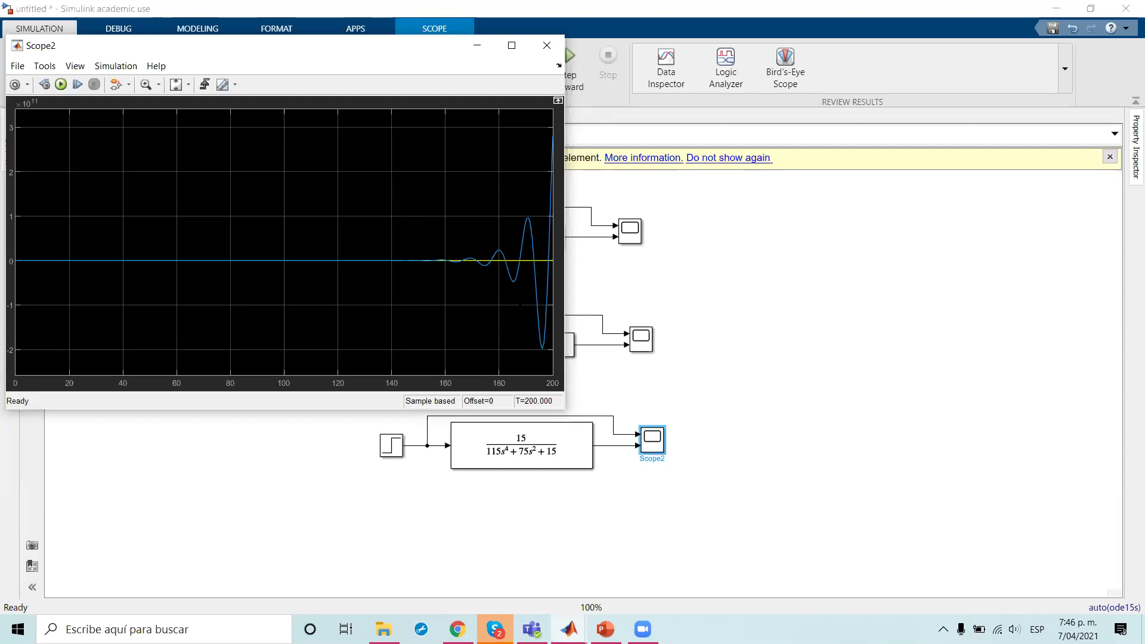
Close Scope2, rerun the simulation with the stop time set to 700 and view its scope again.
{"action": "left_click", "coordinate": [242, 436]}
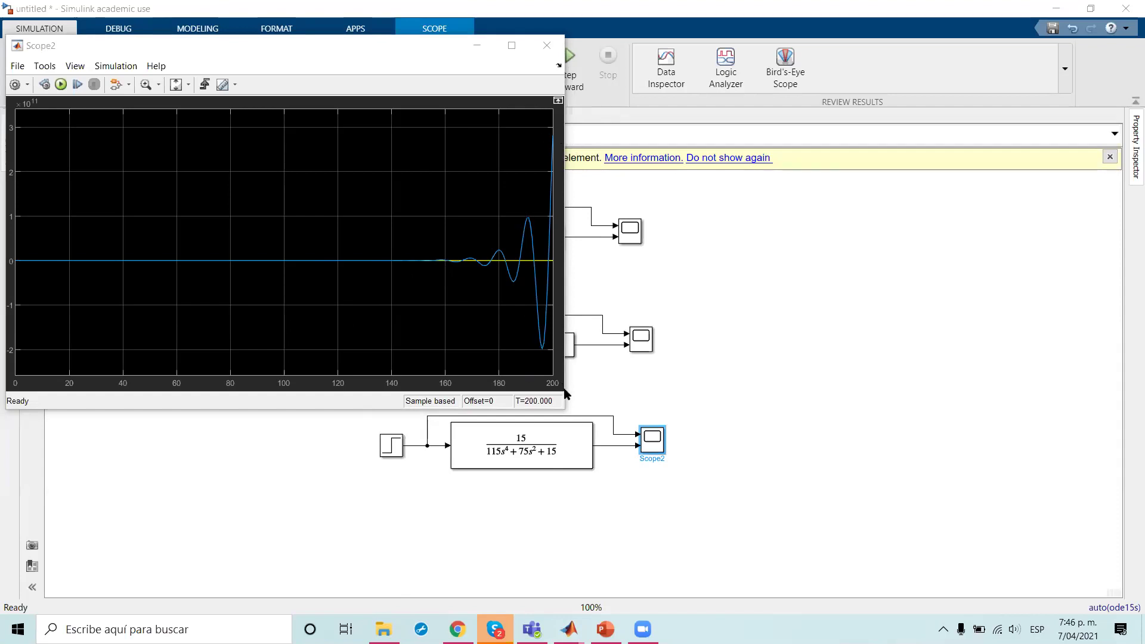
{"action": "left_click", "coordinate": [546, 45]}
{"action": "type", "text": "700"}
{"action": "key", "text": "Delete"}
{"action": "key", "text": "Delete"}
{"action": "key", "text": "Delete"}
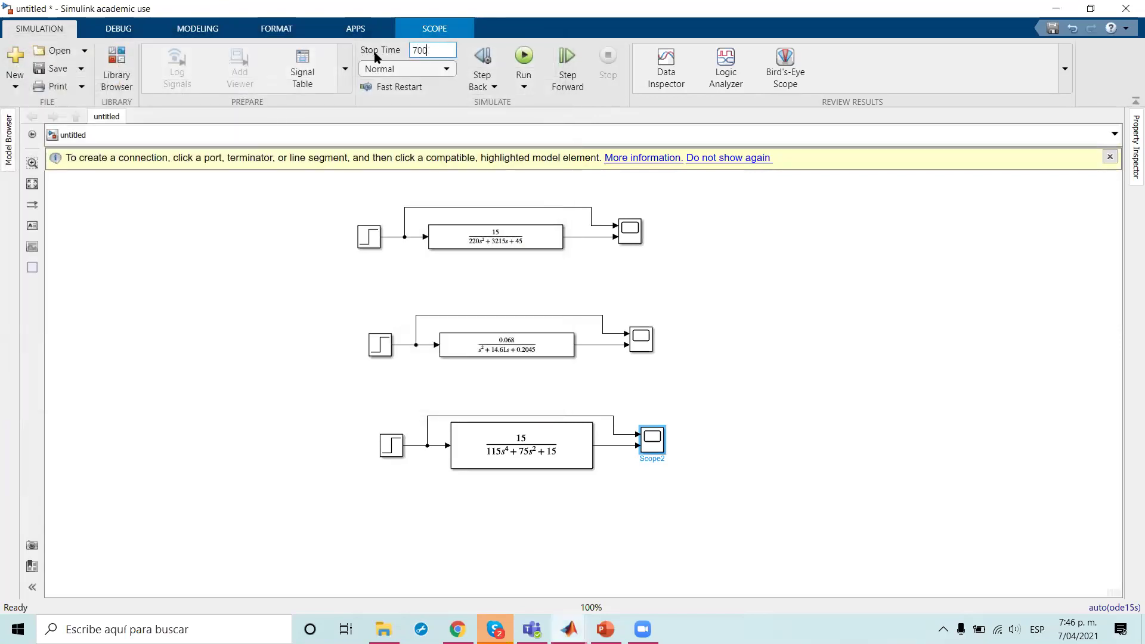
{"action": "left_click", "coordinate": [524, 56]}
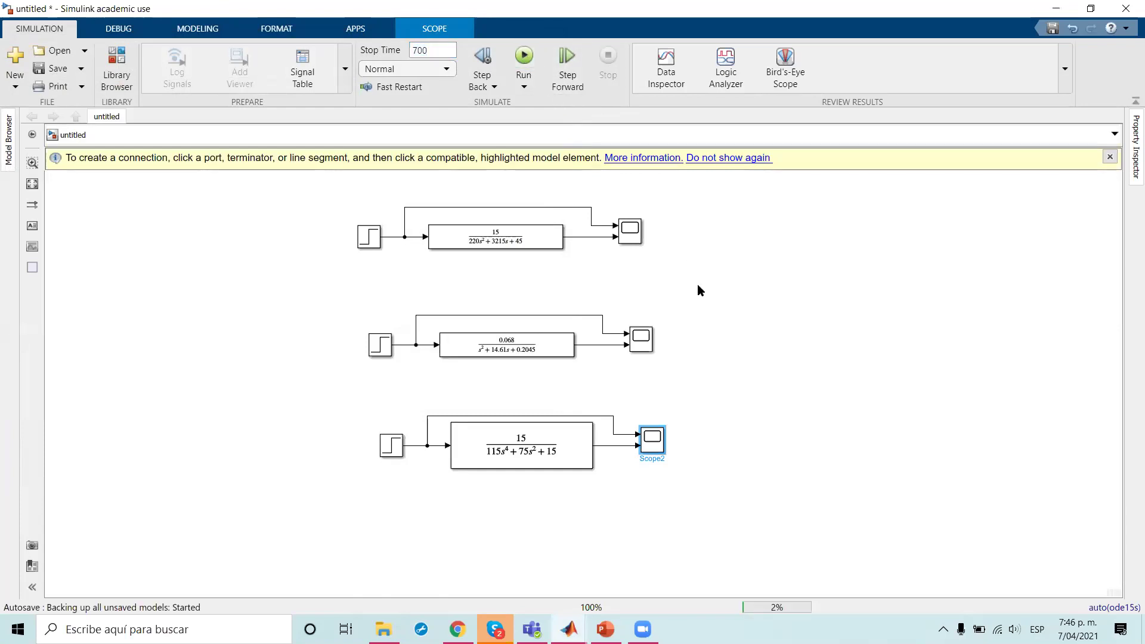
{"action": "double_click", "coordinate": [652, 439]}
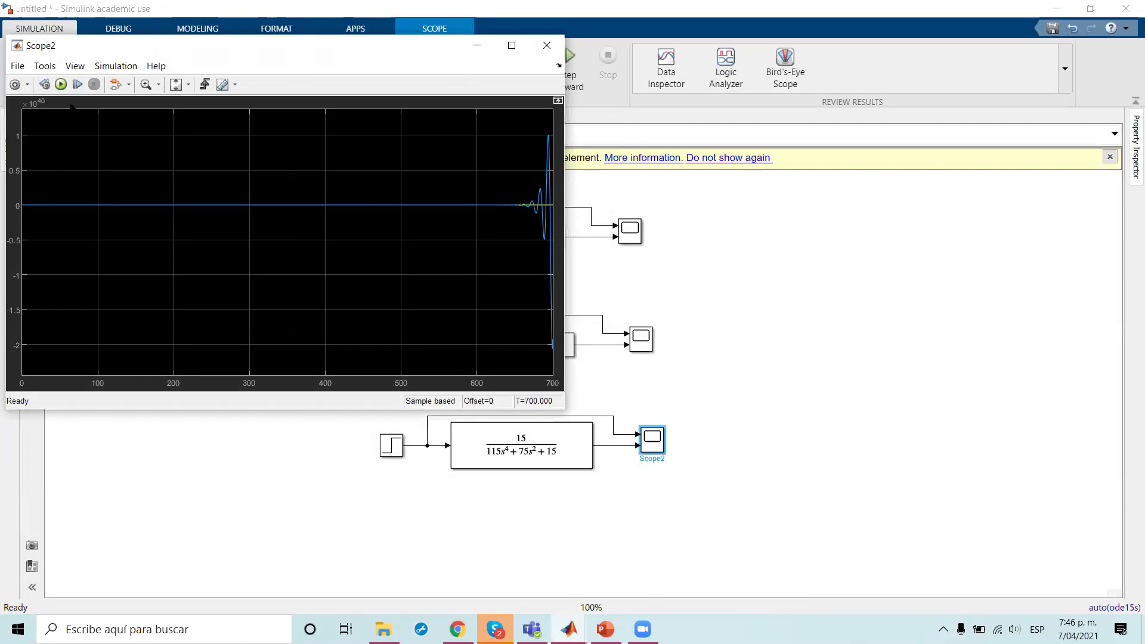
Set the stop time back to 1500, rerun the simulation, view the response in Scope2 and close the scope.
{"action": "left_click", "coordinate": [547, 45]}
{"action": "left_click", "coordinate": [431, 52]}
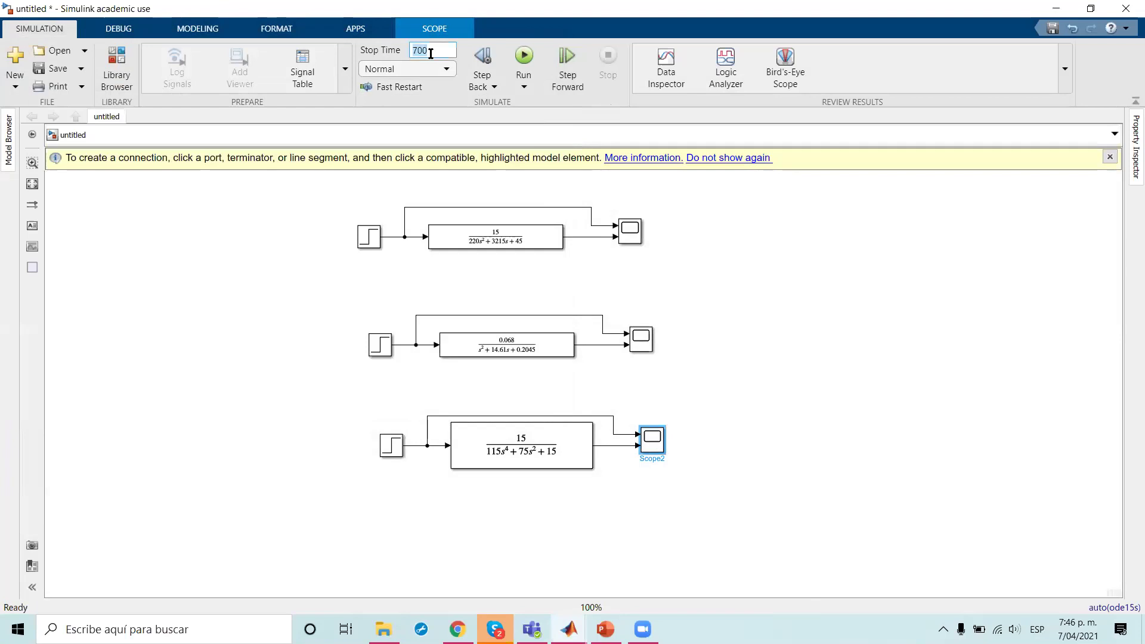
{"action": "type", "text": "1500"}
{"action": "left_click", "coordinate": [524, 57]}
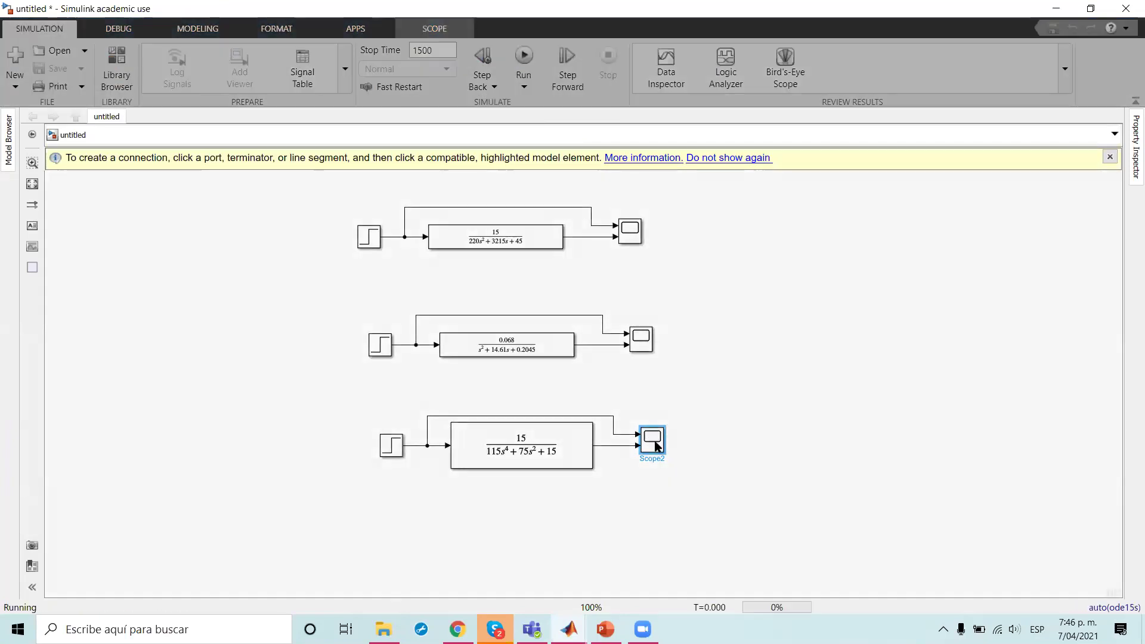
{"action": "double_click", "coordinate": [655, 446]}
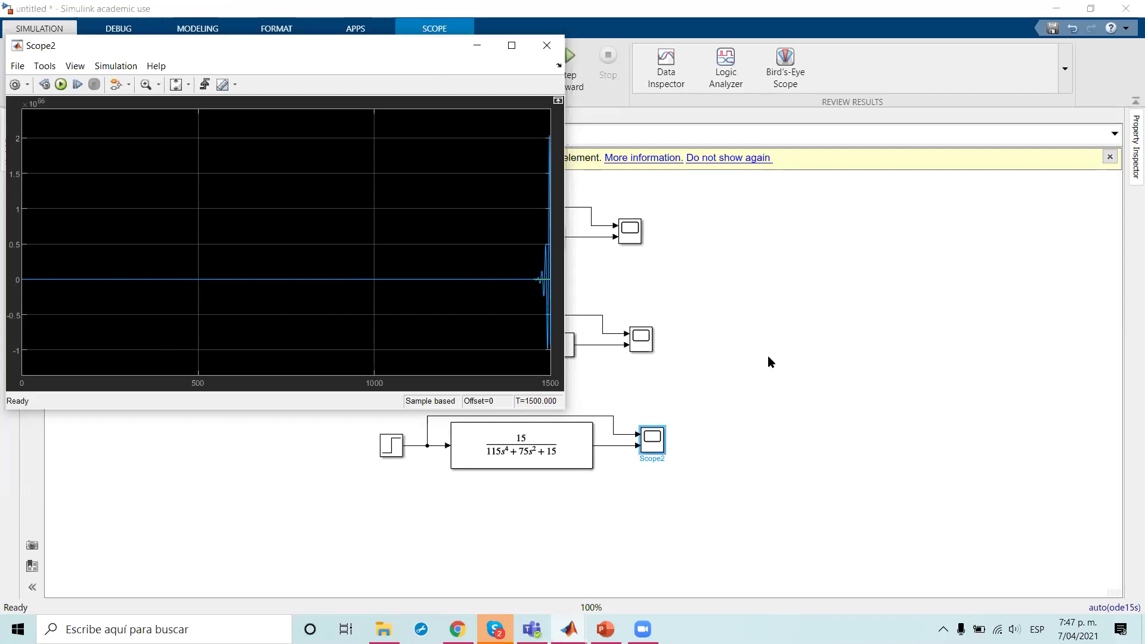
{"action": "left_click", "coordinate": [546, 45]}
Move the second and third Transfer Fcn loops down together to free space below the first loop.
{"action": "left_click", "coordinate": [767, 481]}
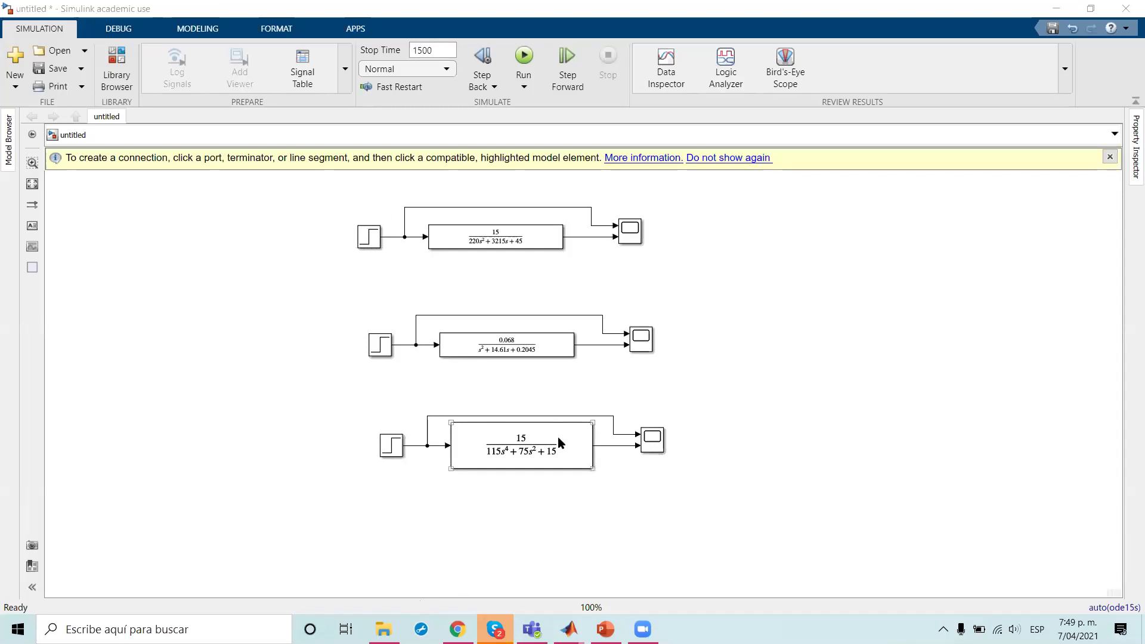
{"action": "left_click_drag", "start_coordinate": [700, 529], "coordinate": [334, 307]}
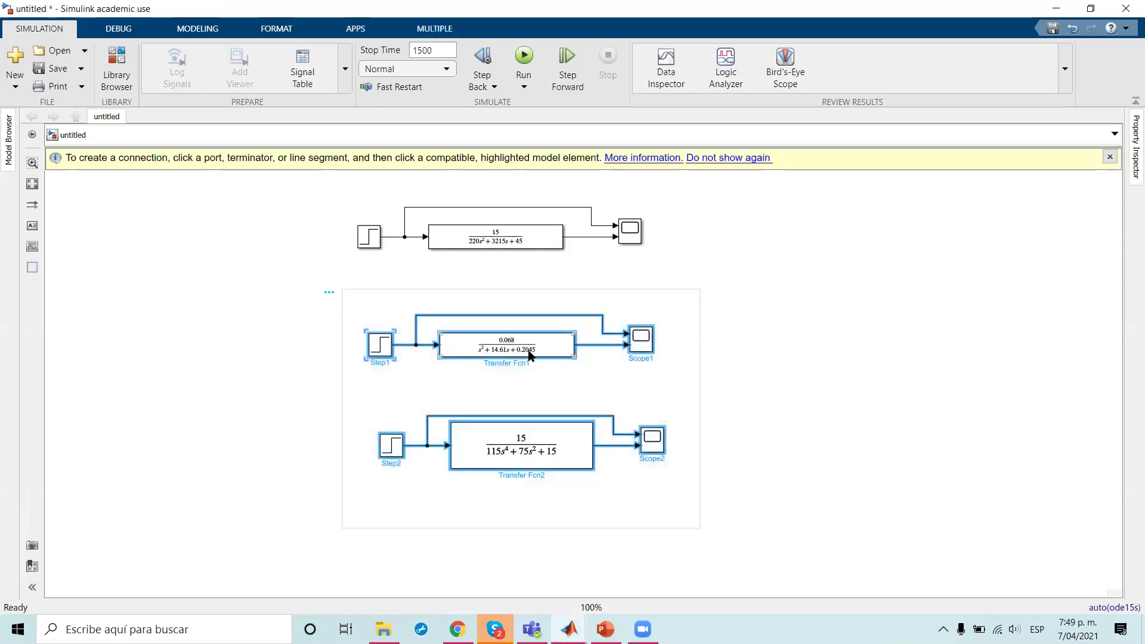
{"action": "left_click_drag", "start_coordinate": [535, 358], "coordinate": [536, 448]}
{"action": "left_click", "coordinate": [625, 288]}
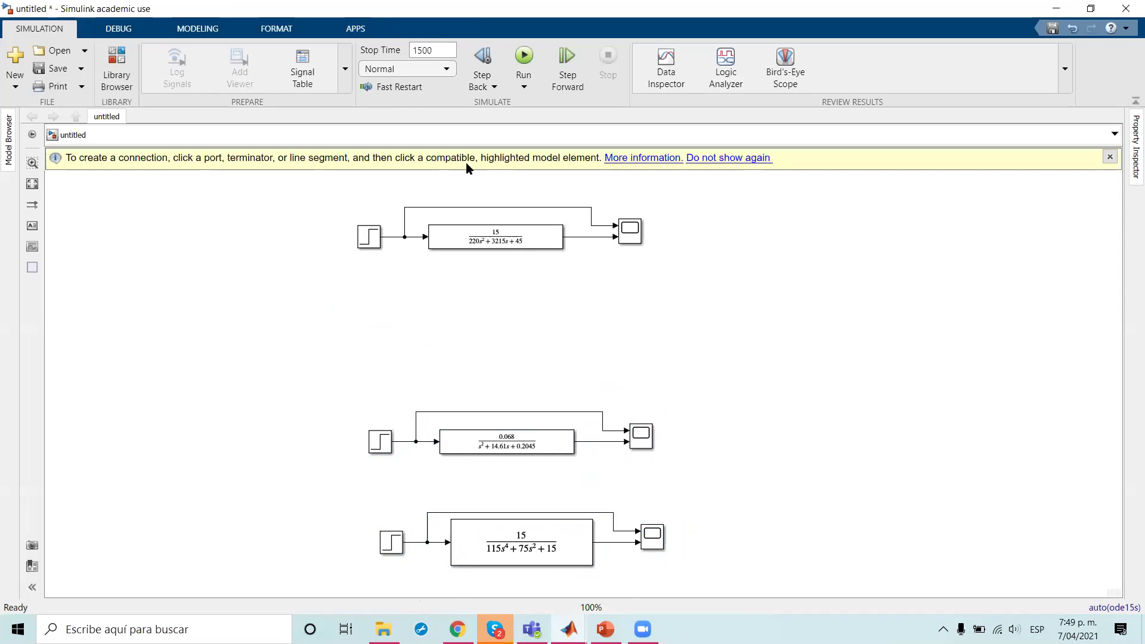
Insert a Constant block from Sources and an Add block from Math Operations below the first loop.
{"action": "left_click", "coordinate": [116, 66]}
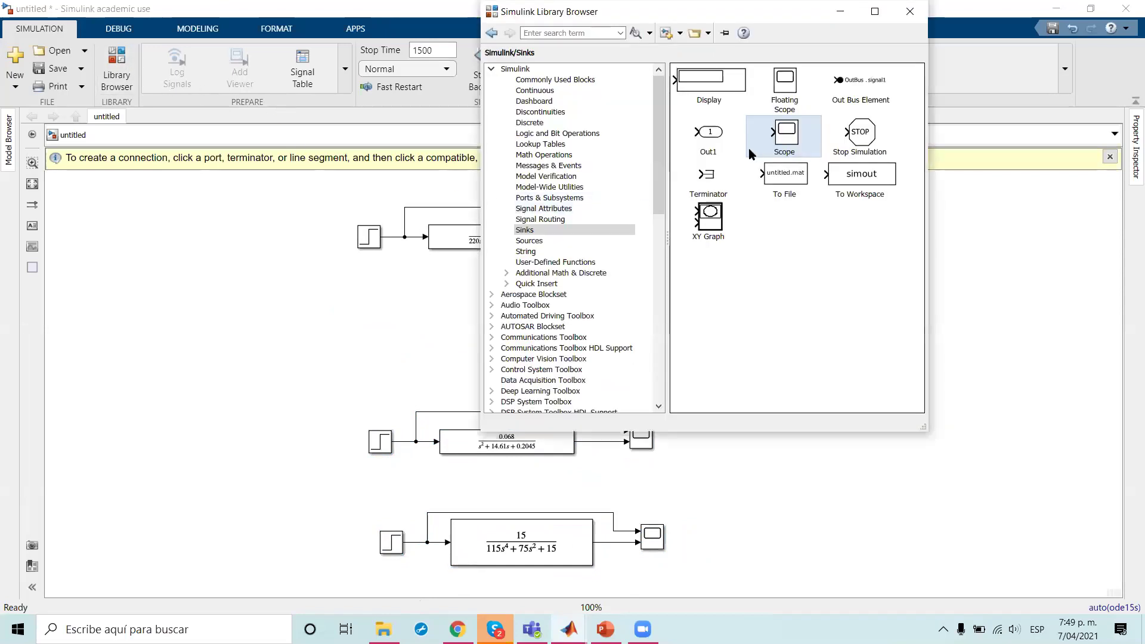
{"action": "left_click", "coordinate": [528, 241]}
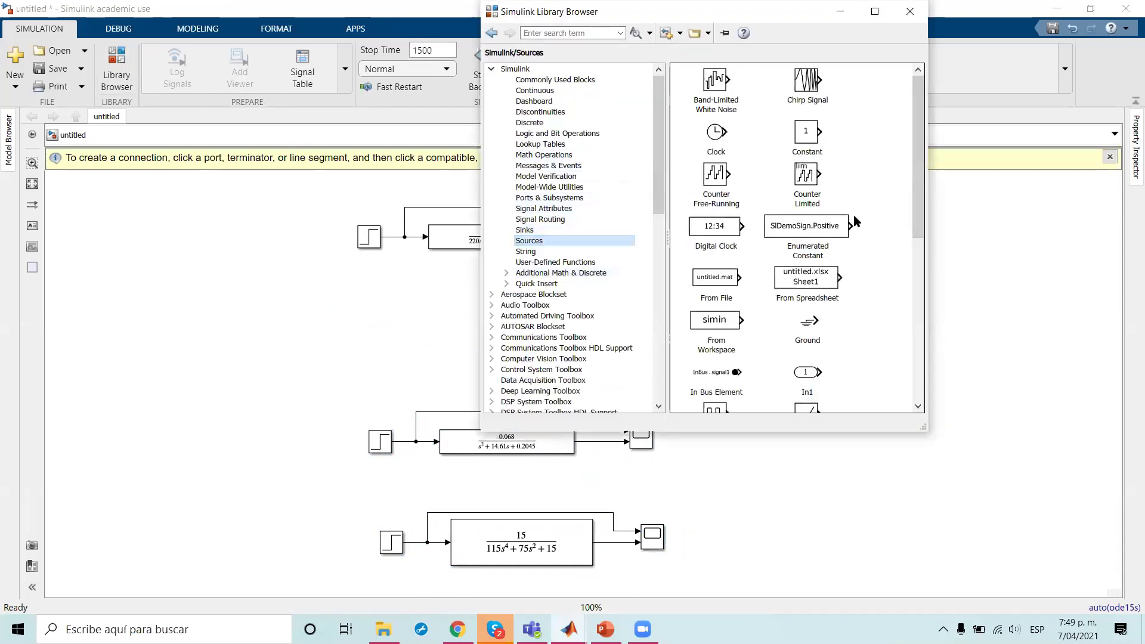
{"action": "left_click_drag", "start_coordinate": [805, 133], "coordinate": [382, 306]}
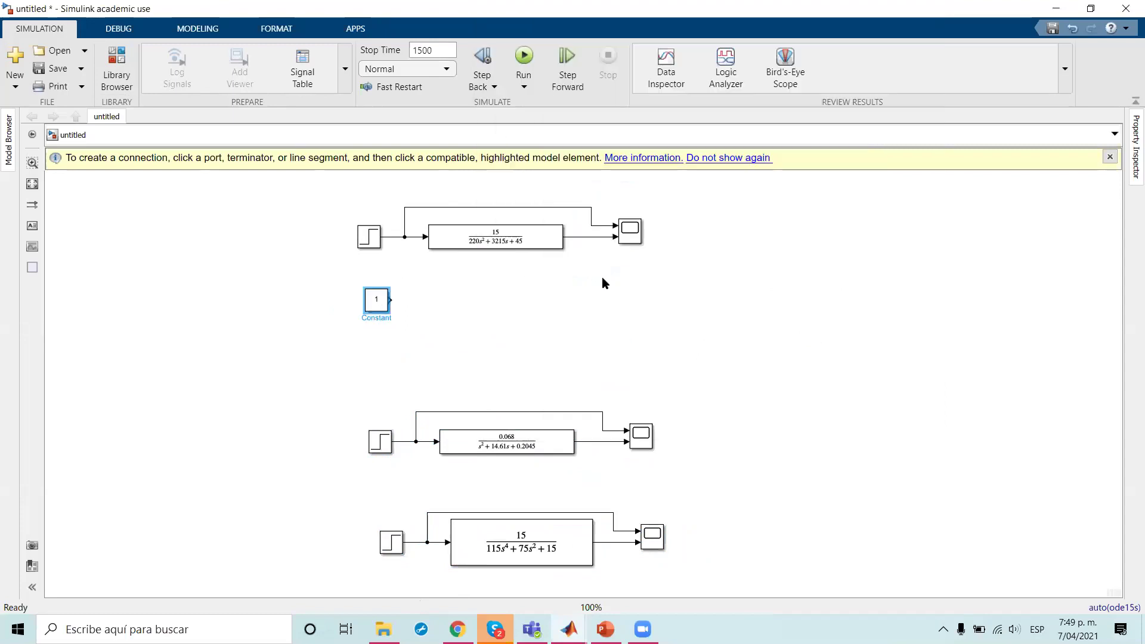
{"action": "left_click", "coordinate": [127, 50]}
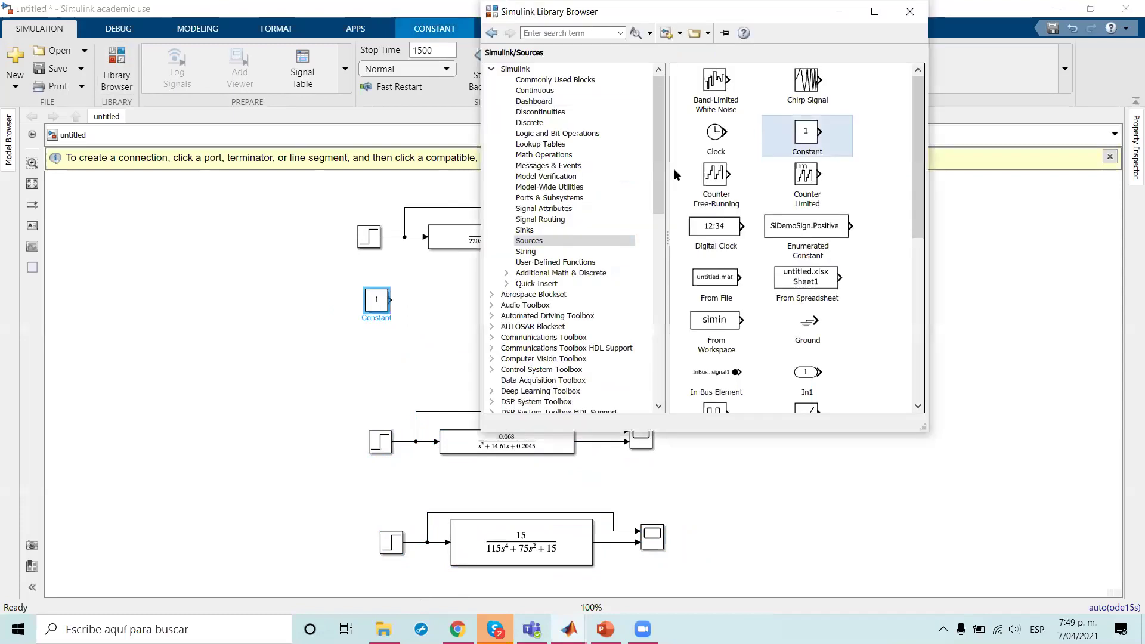
{"action": "left_click", "coordinate": [536, 157]}
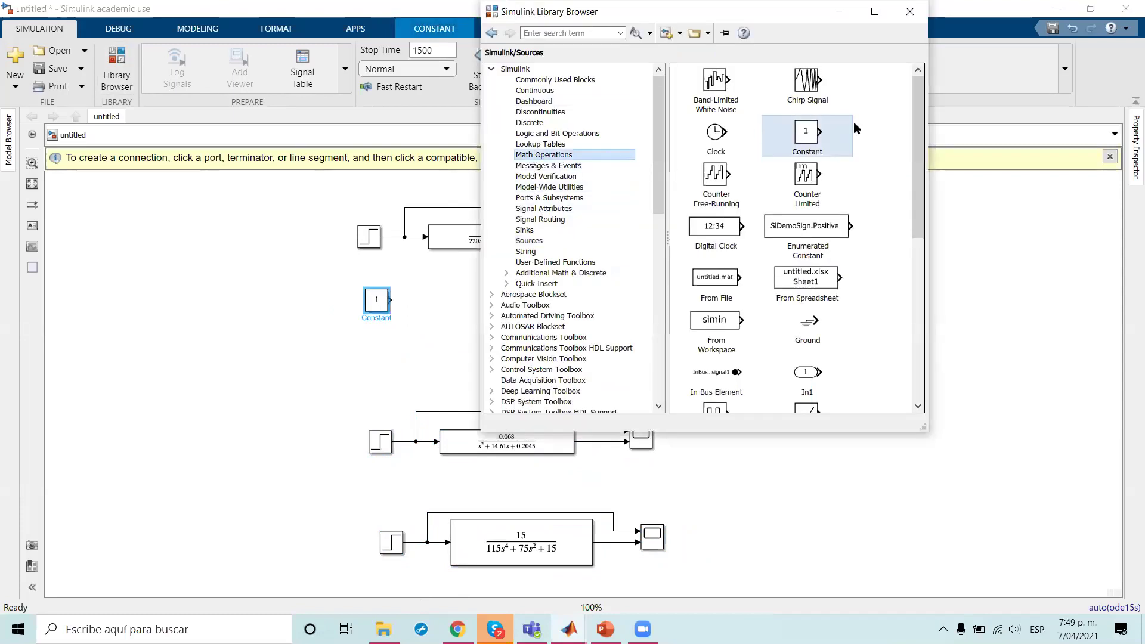
{"action": "left_click_drag", "start_coordinate": [776, 84], "coordinate": [423, 298]}
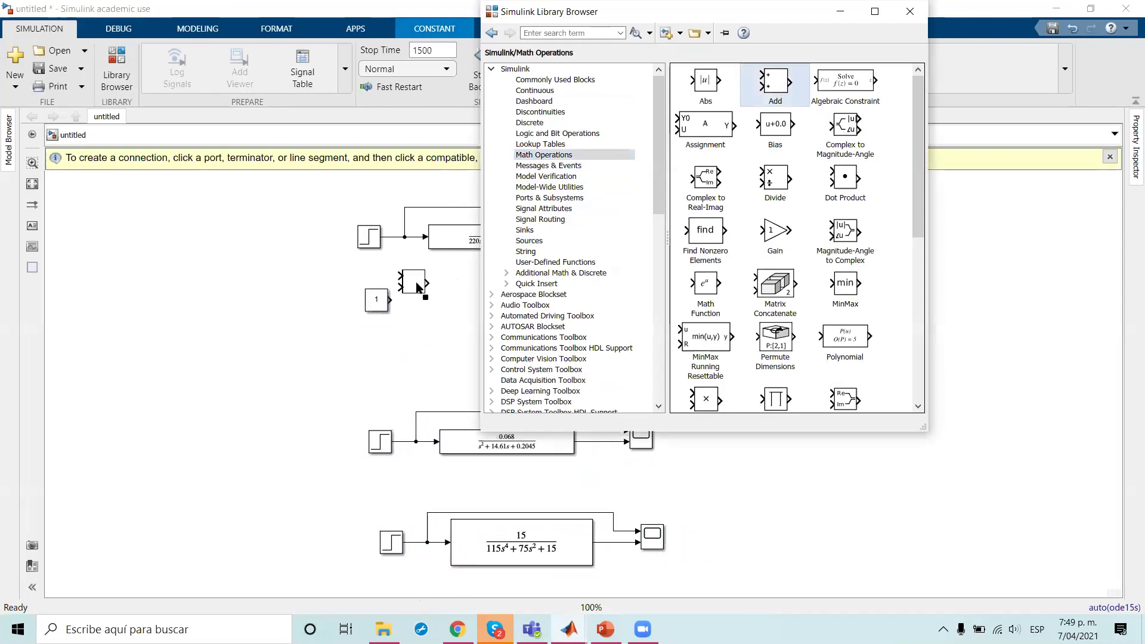
Shift the first Transfer Fcn, its scope and the Add block away from the Step block and delete the Step signal line.
{"action": "left_click_drag", "start_coordinate": [685, 273], "coordinate": [399, 191]}
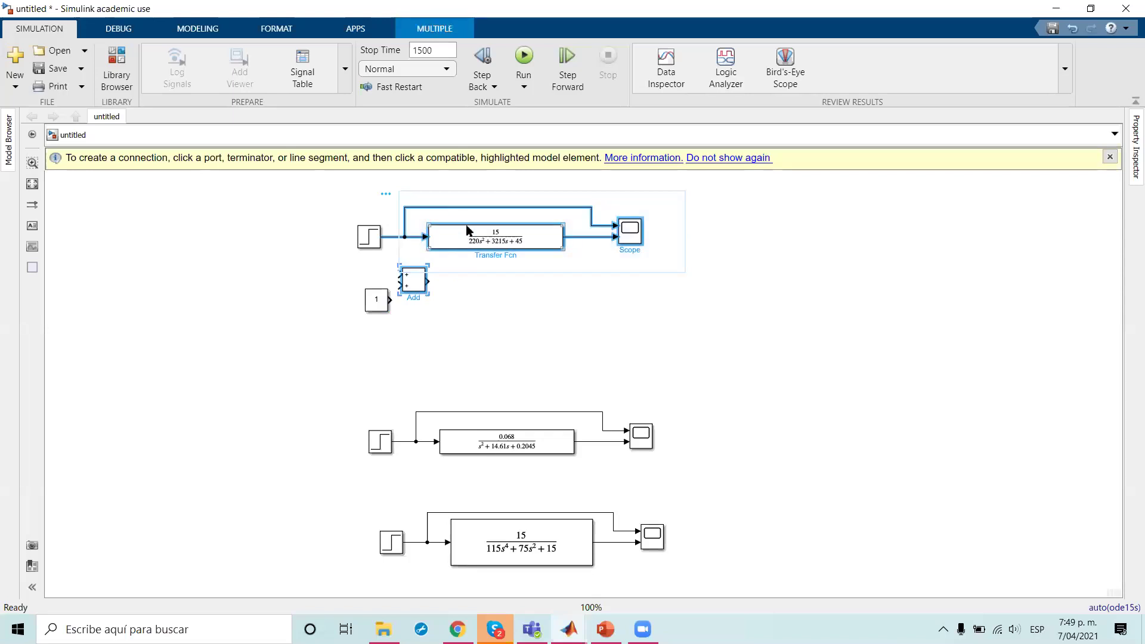
{"action": "left_click_drag", "start_coordinate": [468, 237], "coordinate": [550, 226]}
{"action": "left_click", "coordinate": [432, 240]}
{"action": "left_click", "coordinate": [432, 237]}
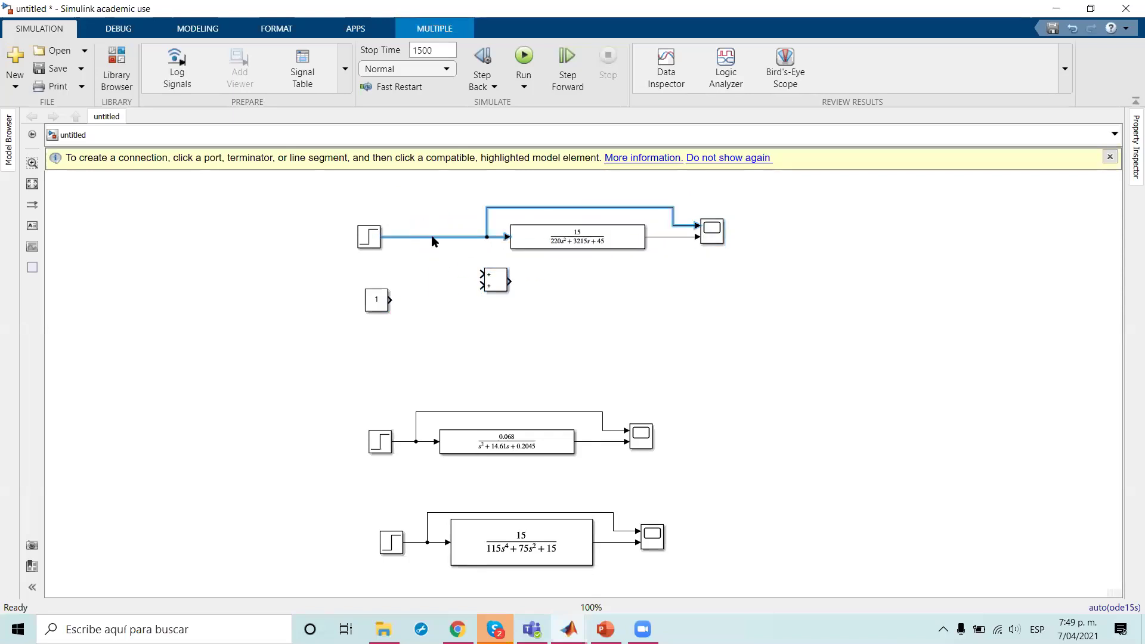
{"action": "key", "text": "Delete"}
Wire Step and Constant into the Add block, and its output to both the first Transfer Fcn and the scope's free input.
{"action": "left_click", "coordinate": [506, 279]}
{"action": "mouse_move", "coordinate": [506, 279]}
{"action": "left_mouse_down"}
{"action": "mouse_move", "coordinate": [445, 268]}
{"action": "mouse_move", "coordinate": [383, 237]}
{"action": "mouse_move", "coordinate": [389, 299]}
{"action": "left_mouse_up"}
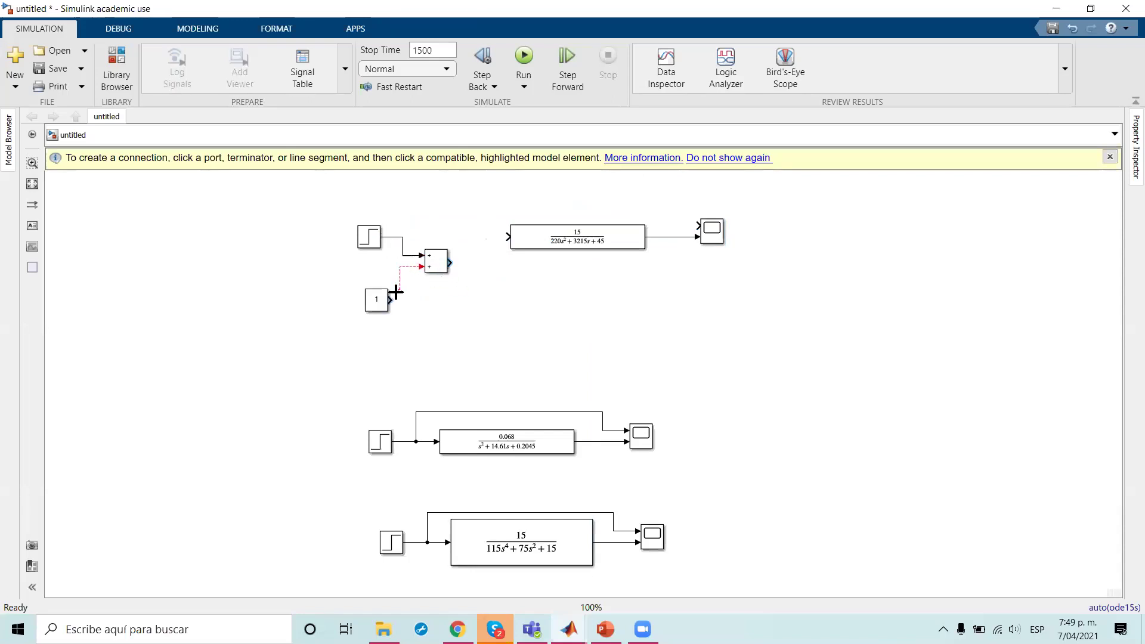
{"action": "left_click_drag", "start_coordinate": [452, 264], "coordinate": [506, 236]}
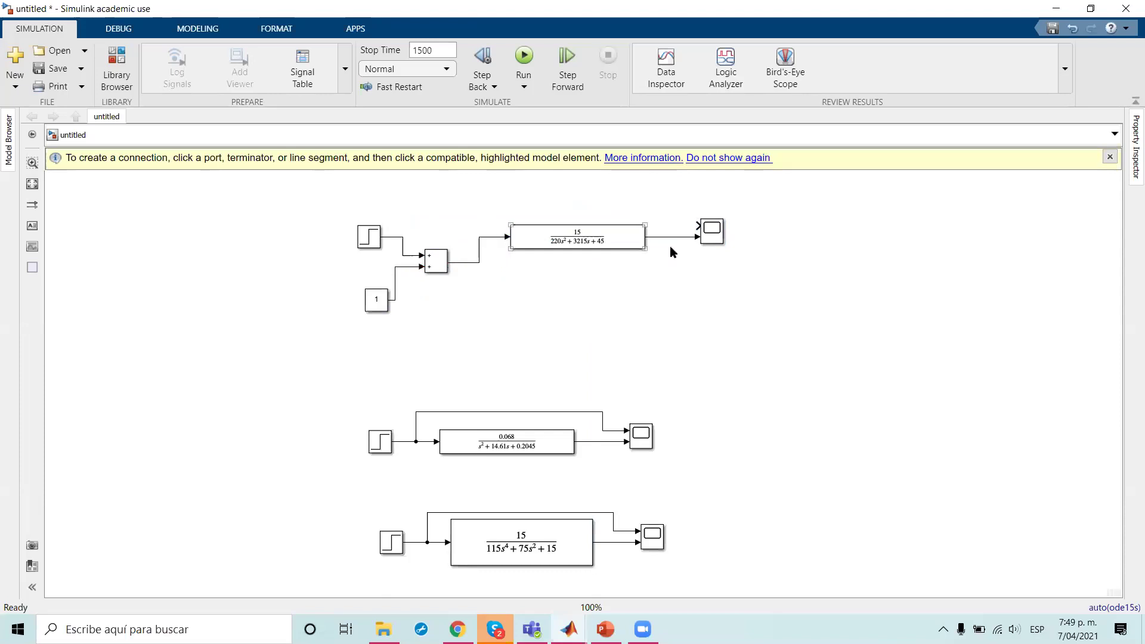
{"action": "left_click_drag", "start_coordinate": [697, 226], "coordinate": [479, 235]}
Set the Constant block's value to 10 in the first loop.
{"action": "left_click", "coordinate": [375, 302]}
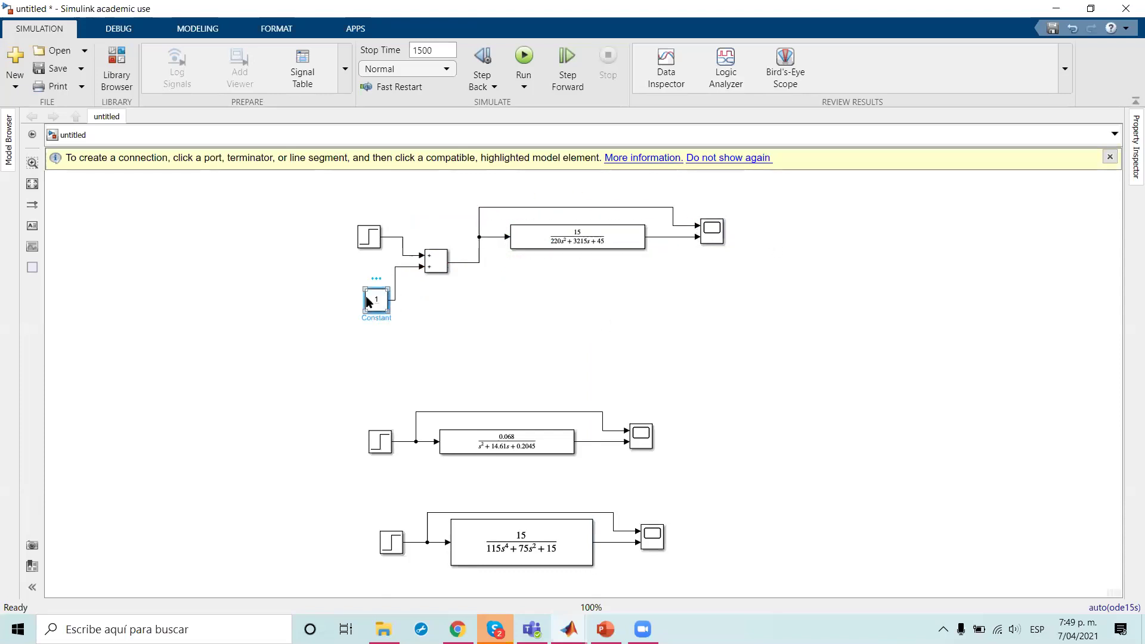
{"action": "double_click", "coordinate": [376, 299]}
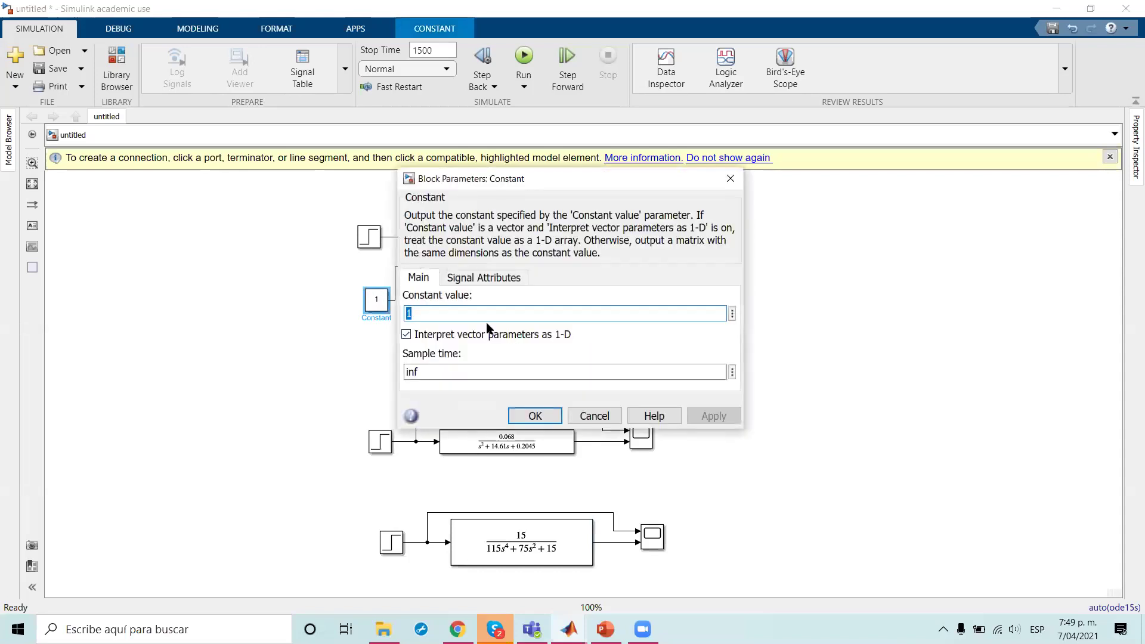
{"action": "type", "text": "10"}
{"action": "key", "text": "Return"}
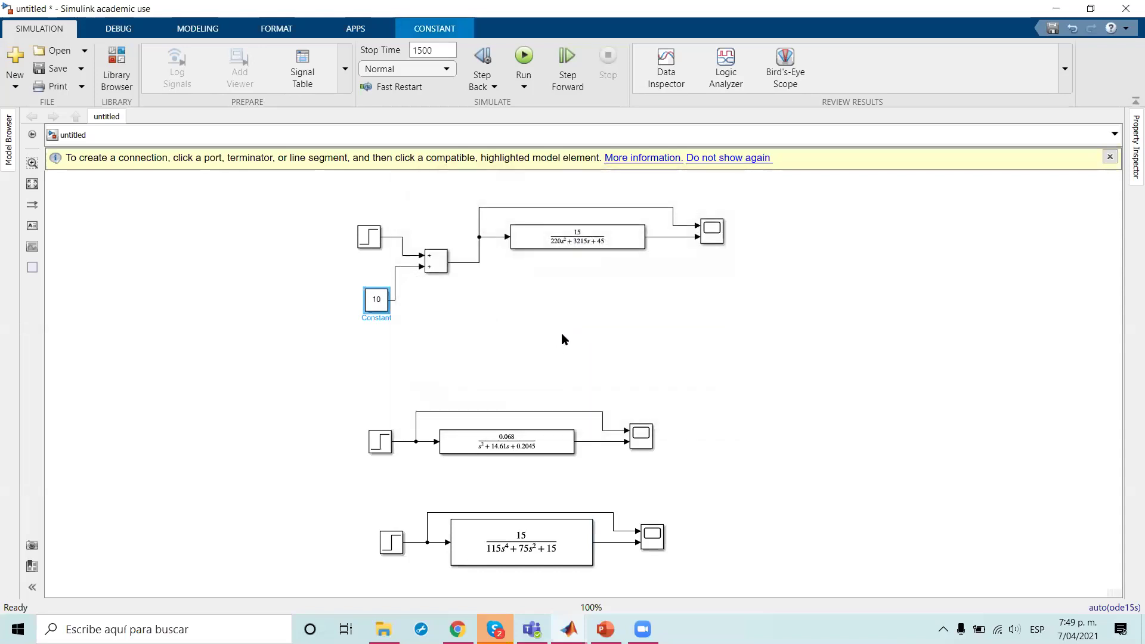
{"action": "left_click", "coordinate": [535, 309]}
Run the simulation and view the first loop's summed input and response in its scope.
{"action": "left_click", "coordinate": [524, 56]}
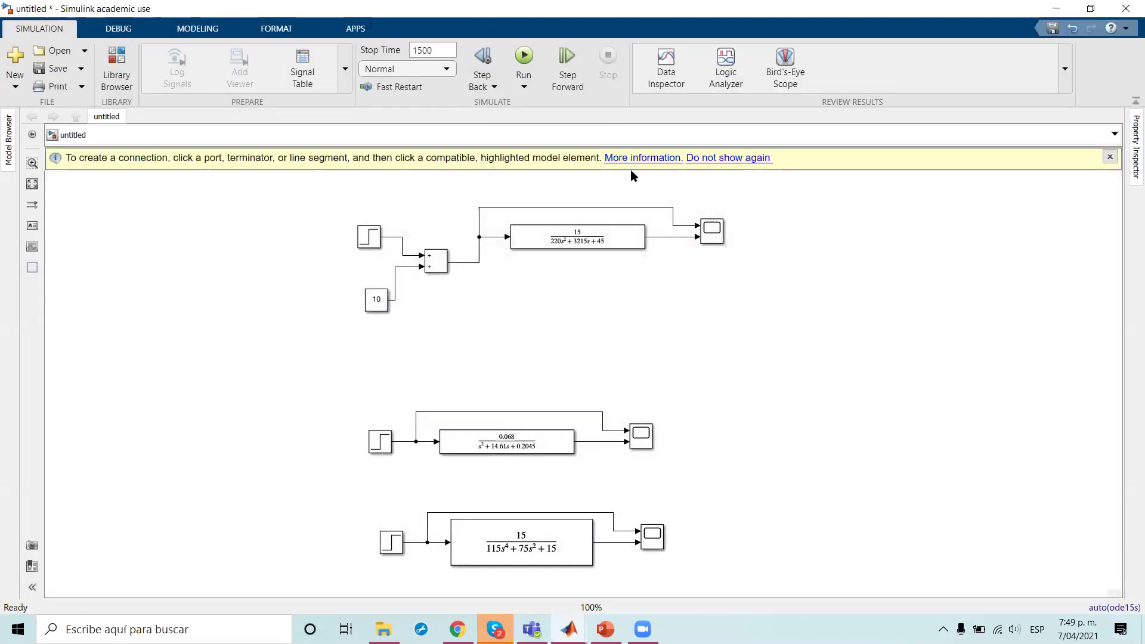
{"action": "double_click", "coordinate": [712, 231]}
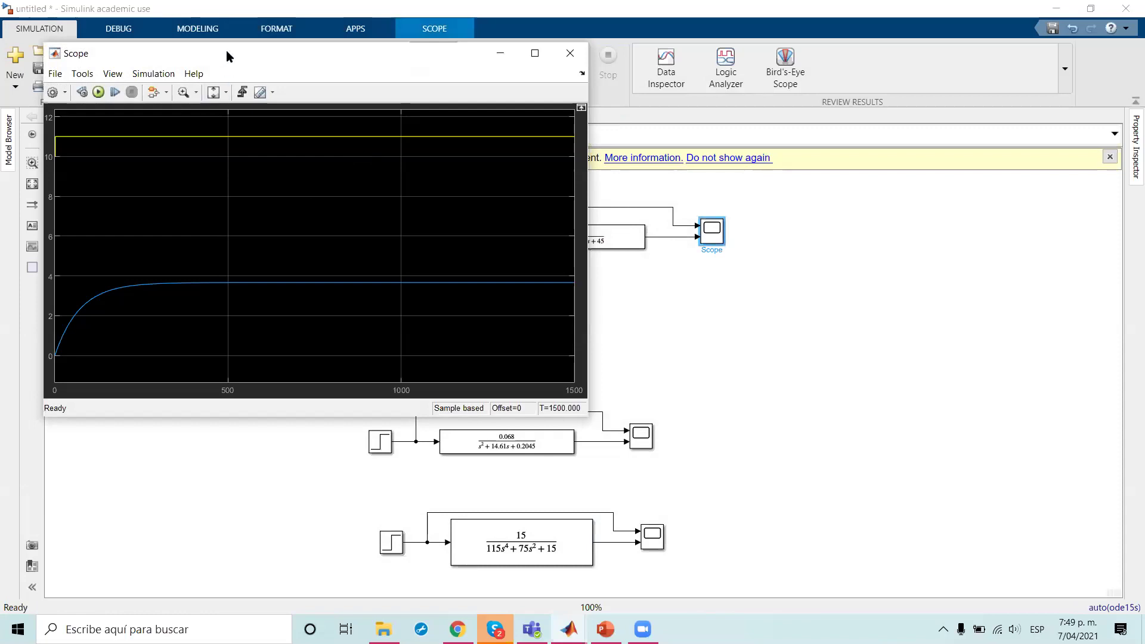
{"action": "left_click_drag", "start_coordinate": [227, 51], "coordinate": [545, 52]}
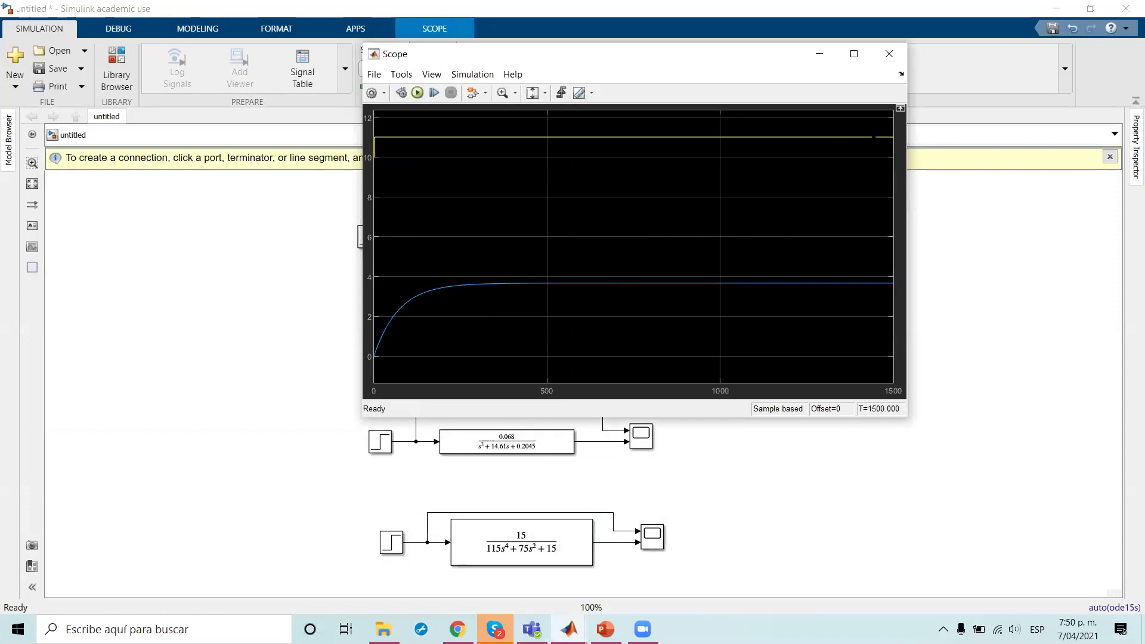
{"action": "left_click", "coordinate": [819, 56]}
Set the simulation stop time to 700.
{"action": "double_click", "coordinate": [434, 51]}
{"action": "type", "text": "7150000"}
{"action": "key", "text": "BackSpace"}
{"action": "key", "text": "BackSpace"}
{"action": "key", "text": "BackSpace"}
{"action": "key", "text": "BackSpace"}
{"action": "key", "text": "BackSpace"}
{"action": "key", "text": "BackSpace"}
{"action": "type", "text": "00"}
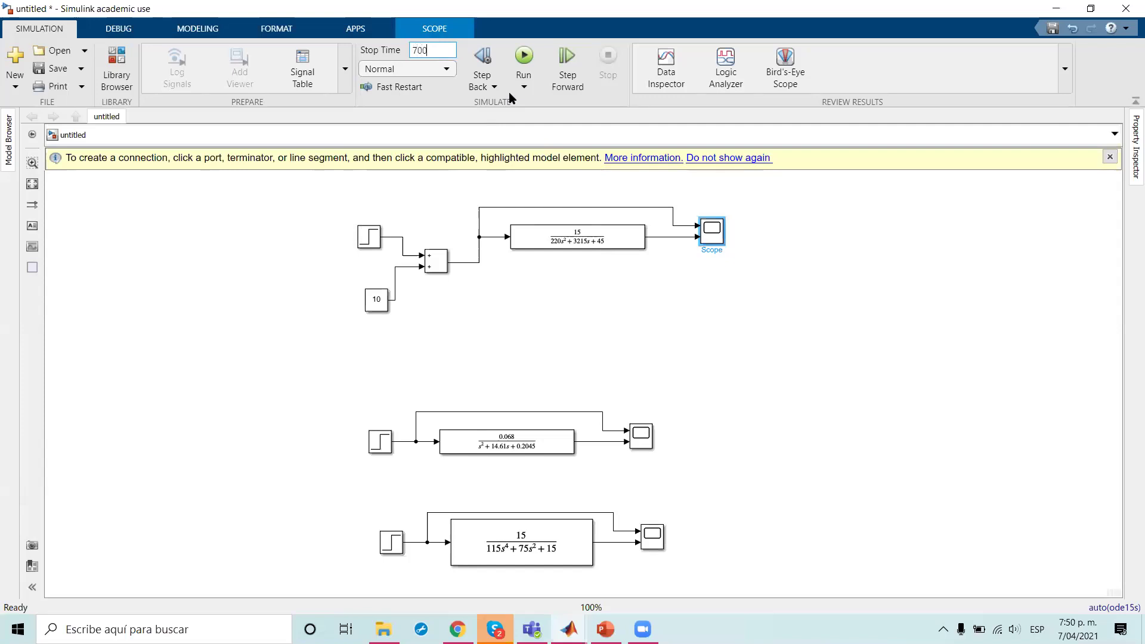
{"action": "left_click", "coordinate": [803, 367]}
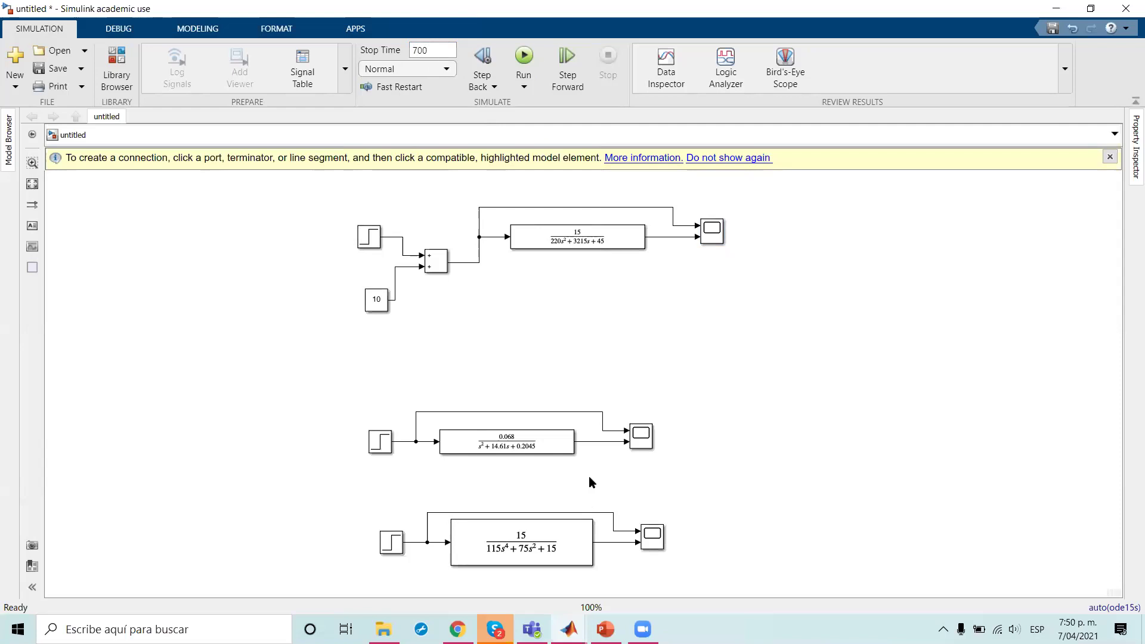
Set the step time of the first loop's Step block to 100.
{"action": "left_click", "coordinate": [370, 237]}
{"action": "left_click", "coordinate": [370, 237]}
{"action": "double_click", "coordinate": [370, 237]}
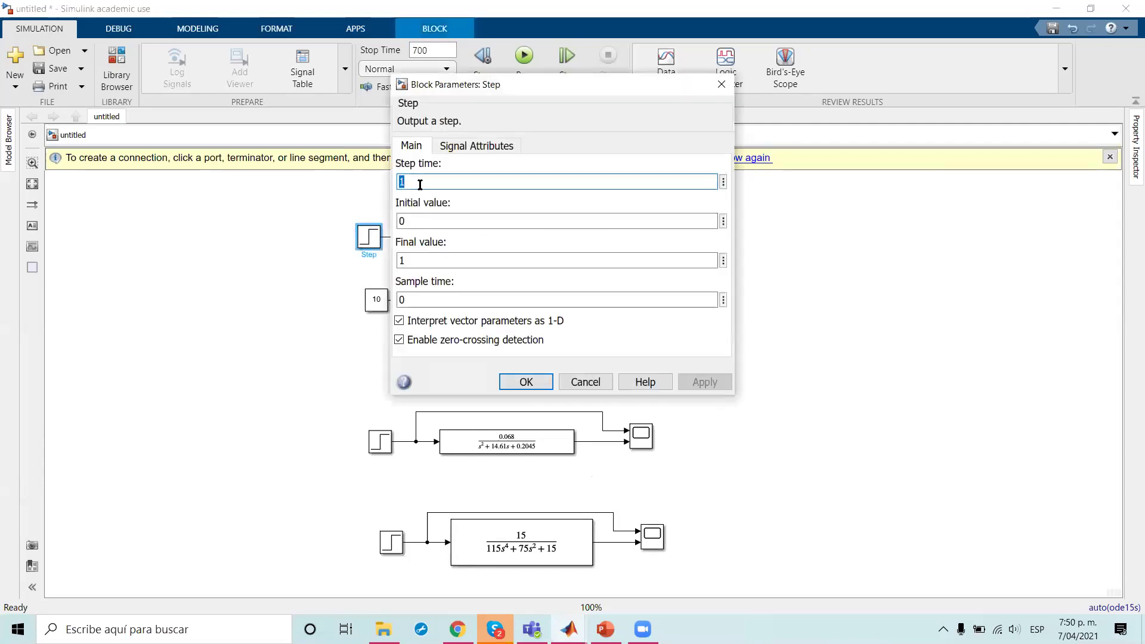
{"action": "type", "text": "100"}
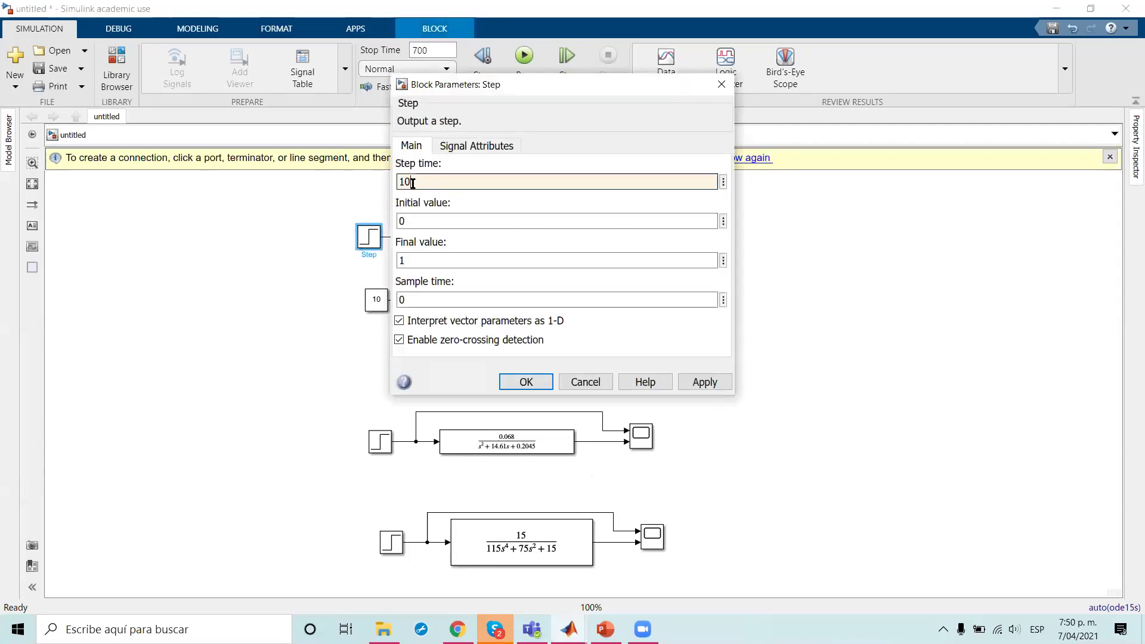
{"action": "left_click", "coordinate": [525, 382]}
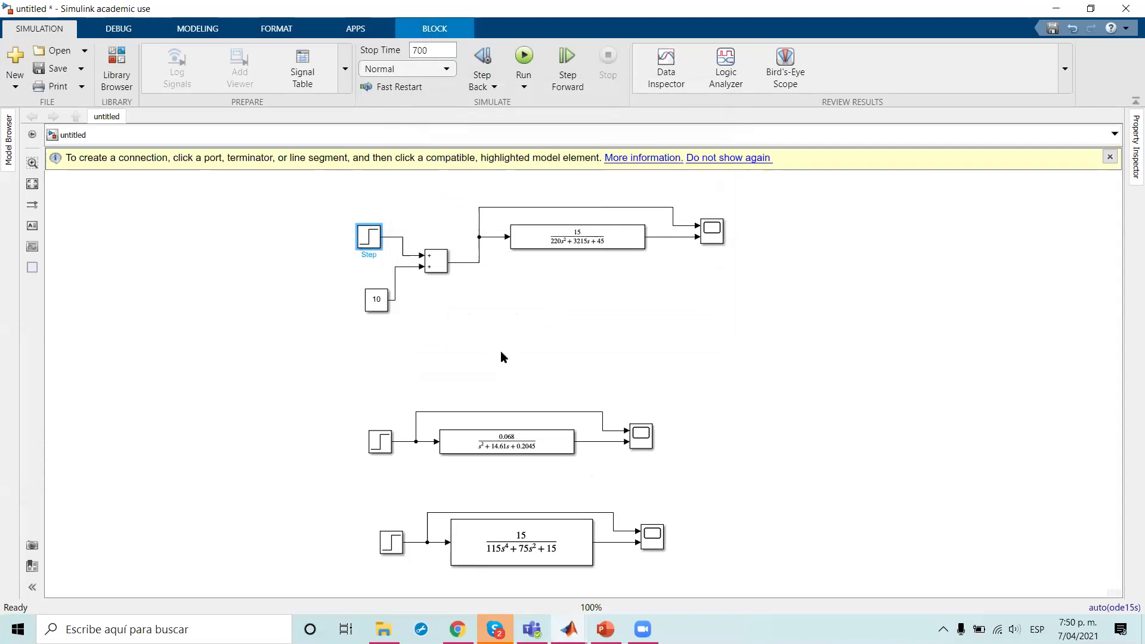
Rerun the simulation and examine the first loop's scope alongside its Step and Constant blocks.
{"action": "left_click", "coordinate": [524, 71]}
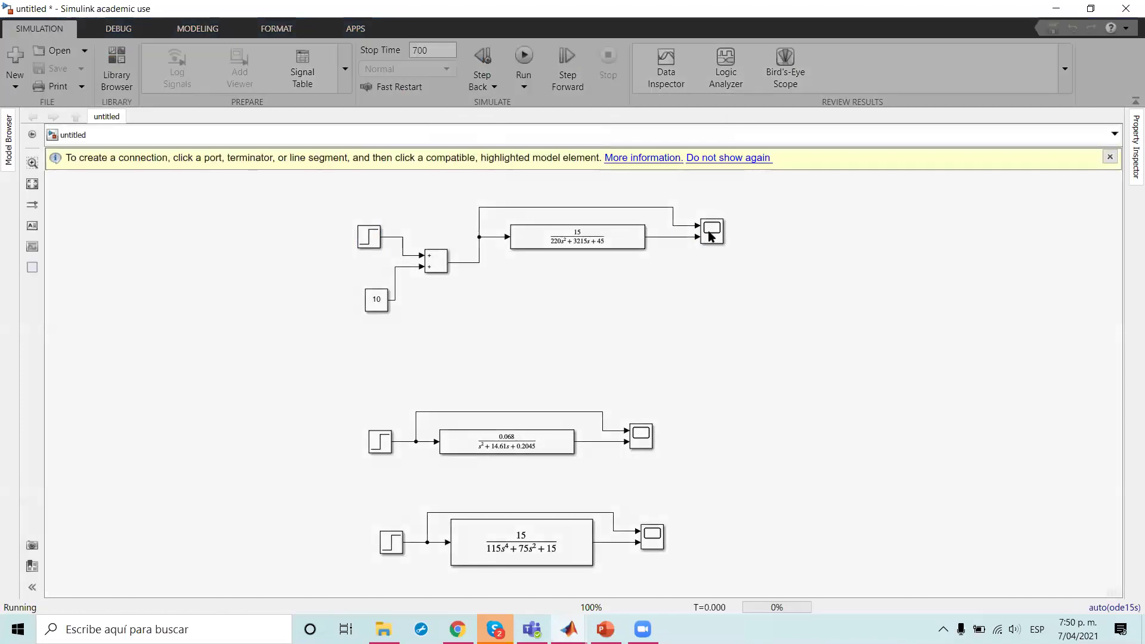
{"action": "left_click", "coordinate": [711, 235]}
{"action": "double_click", "coordinate": [711, 235]}
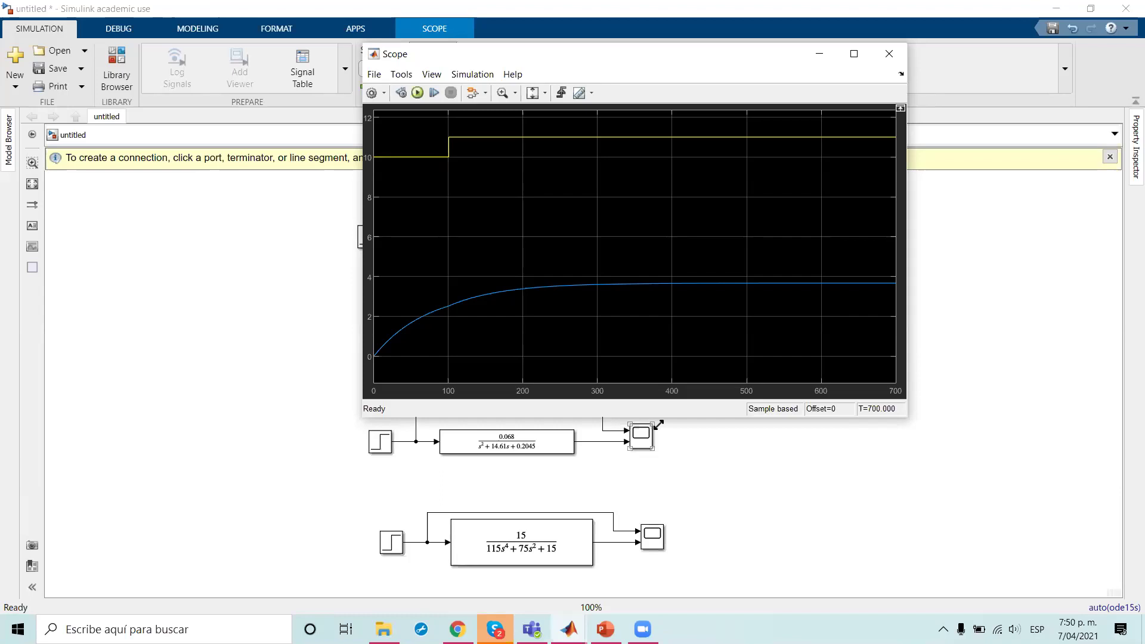
{"action": "left_click_drag", "start_coordinate": [436, 57], "coordinate": [524, 55]}
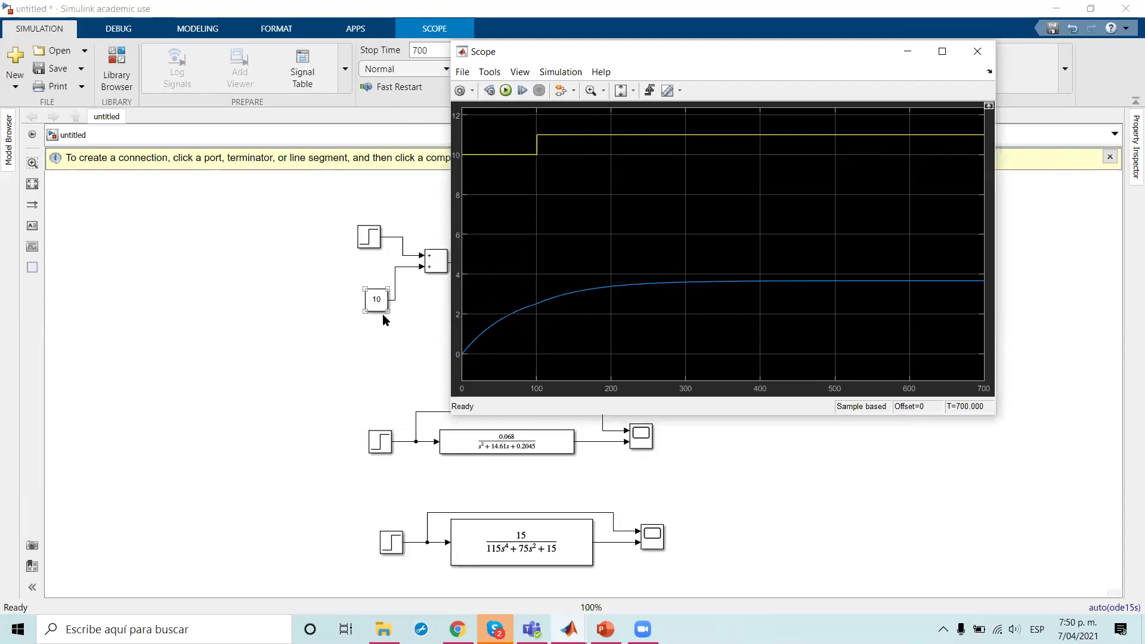
{"action": "left_click", "coordinate": [406, 328]}
{"action": "left_click_drag", "start_coordinate": [717, 52], "coordinate": [650, 52]}
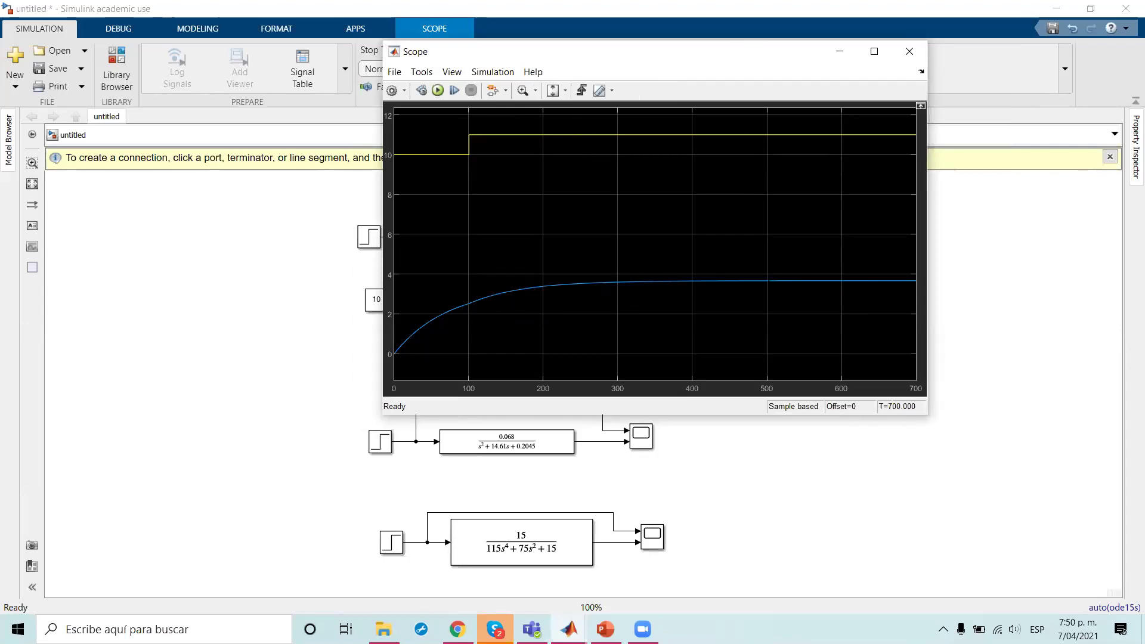
Set the first Step block's step time to 200, then rerun the simulation and check its scope.
{"action": "left_click", "coordinate": [909, 51]}
{"action": "double_click", "coordinate": [370, 238]}
{"action": "type", "text": "200"}
{"action": "left_click", "coordinate": [506, 383]}
{"action": "left_click", "coordinate": [523, 54]}
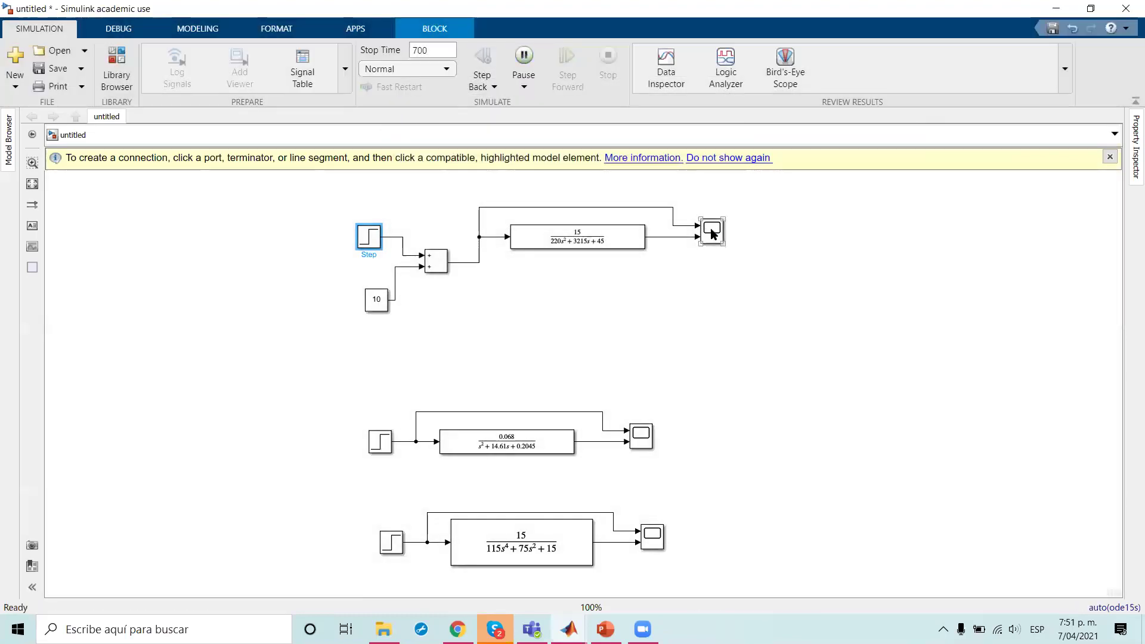
{"action": "double_click", "coordinate": [713, 233]}
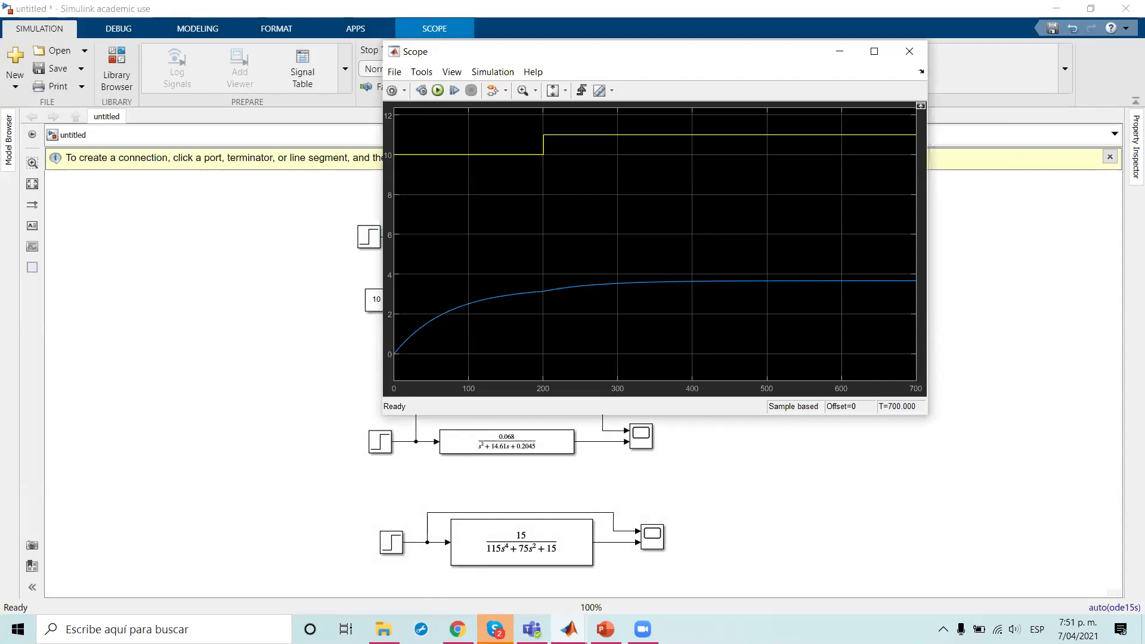
{"action": "left_click", "coordinate": [910, 51]}
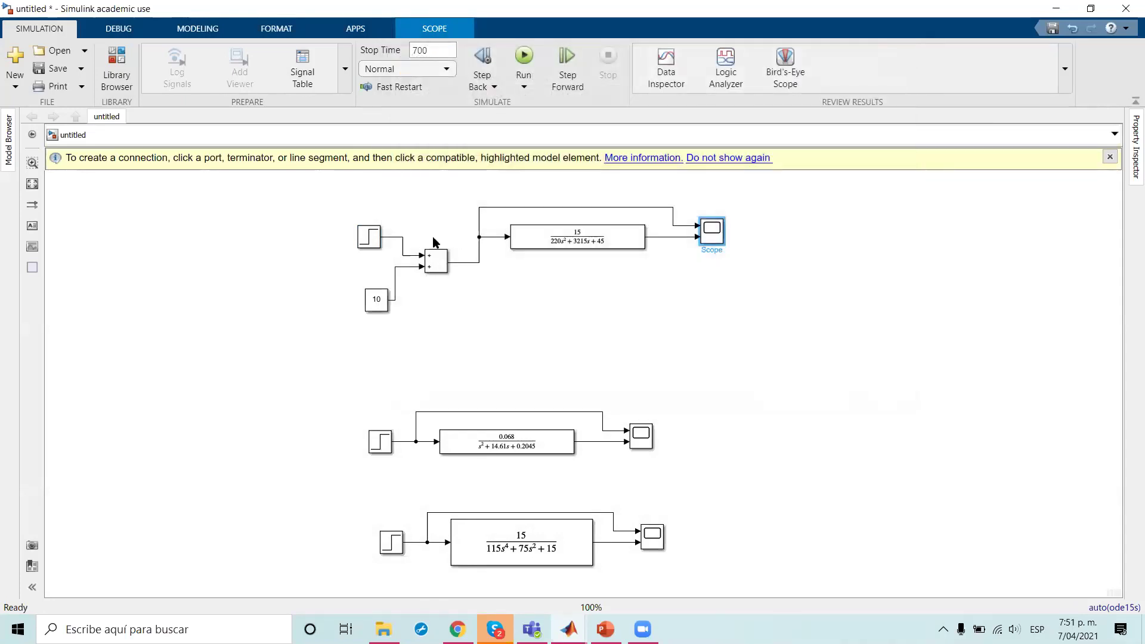
Set the first Step block's step time to 500, then rerun the simulation and check its scope.
{"action": "double_click", "coordinate": [369, 236]}
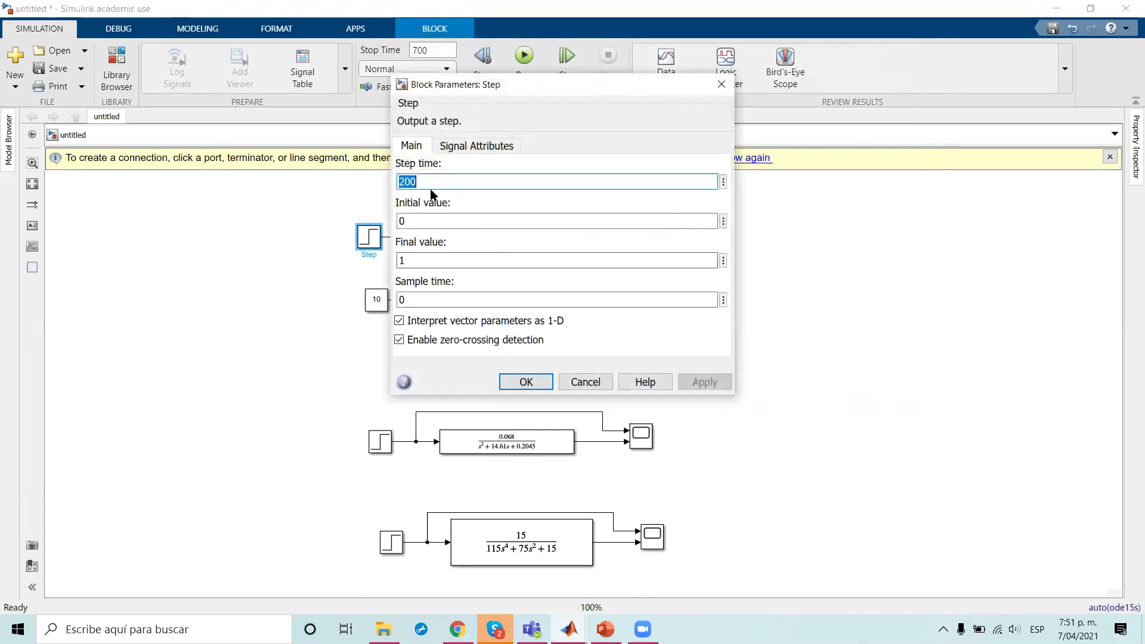
{"action": "type", "text": "50"}
{"action": "key", "text": "Return"}
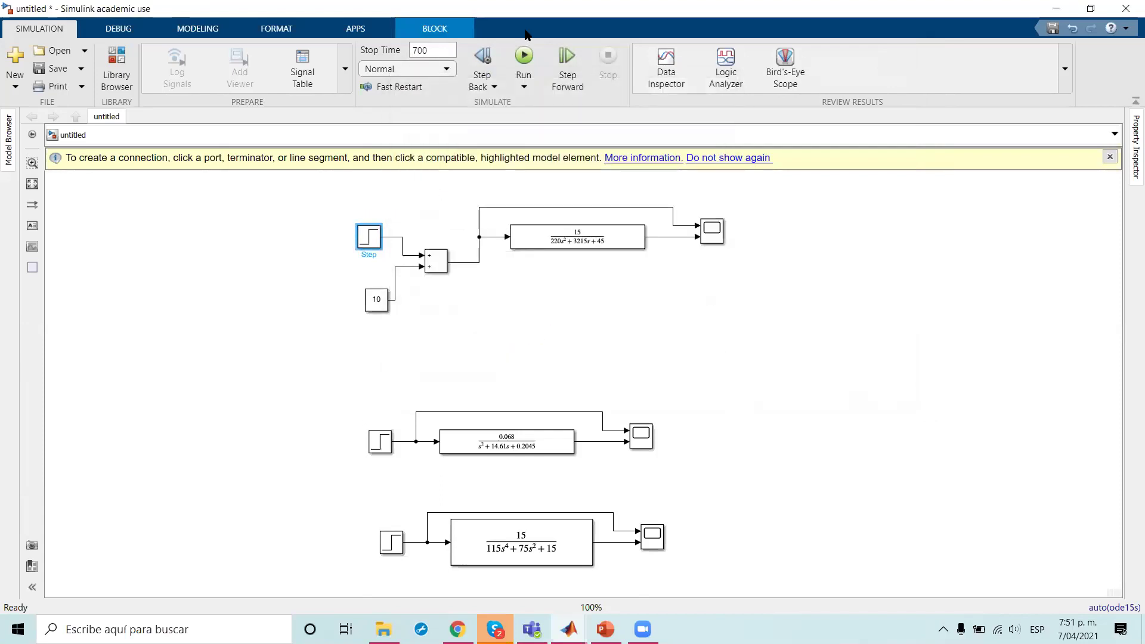
{"action": "left_click", "coordinate": [525, 56]}
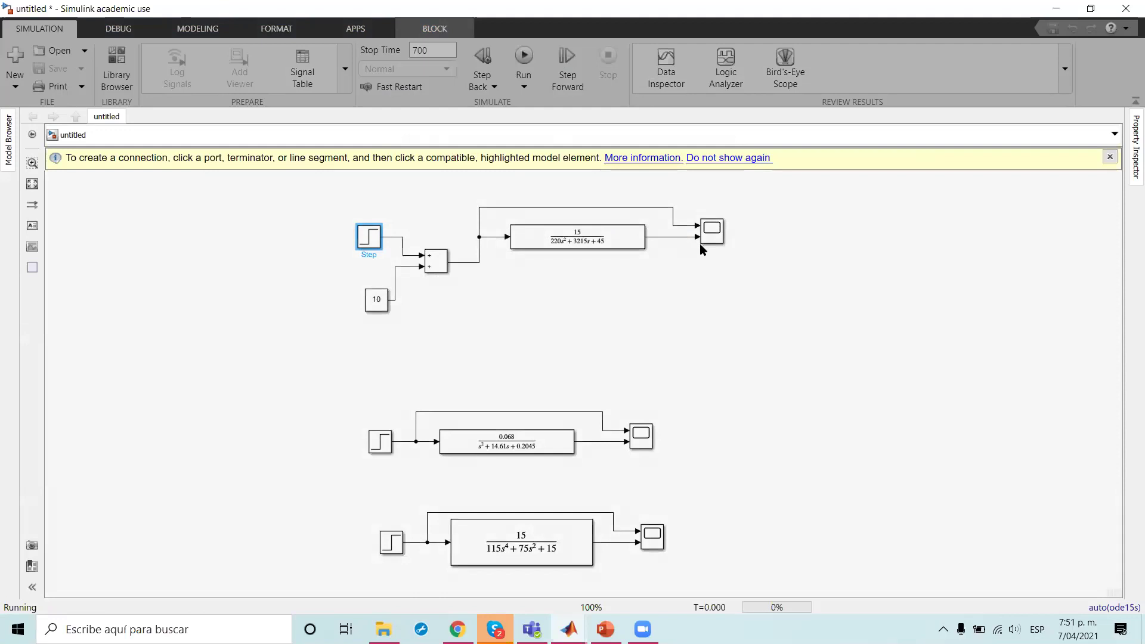
{"action": "double_click", "coordinate": [715, 238]}
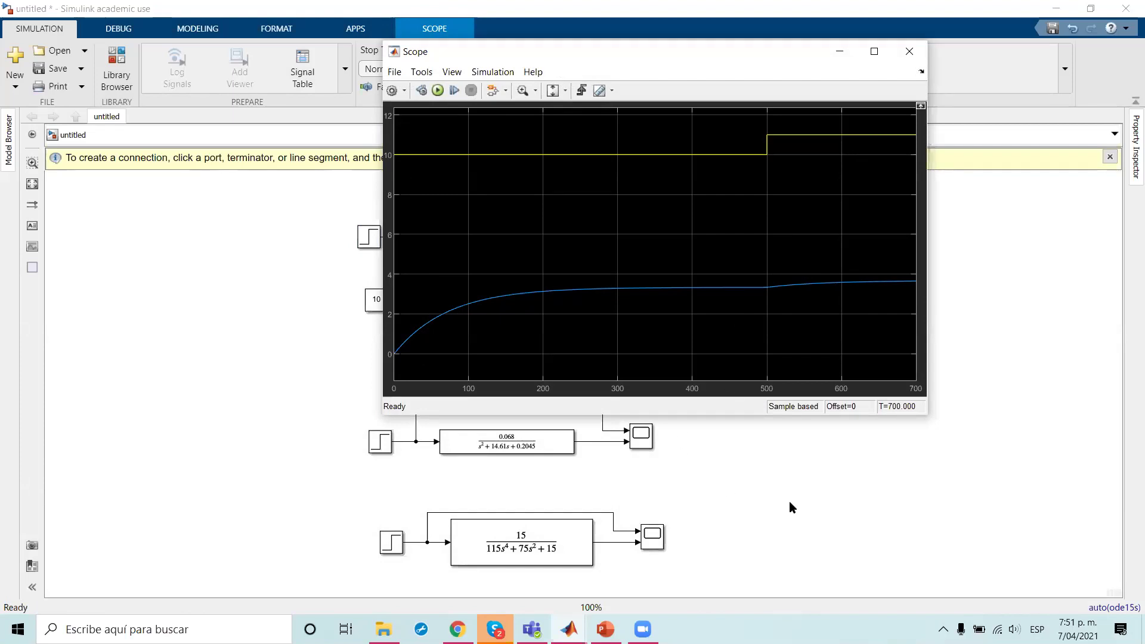
{"action": "left_click", "coordinate": [641, 435]}
{"action": "left_click", "coordinate": [633, 520]}
Set the simulation stop time to 1000, then rerun and view the first loop's scope.
{"action": "left_click", "coordinate": [910, 54]}
{"action": "left_click_drag", "start_coordinate": [434, 51], "coordinate": [394, 57]}
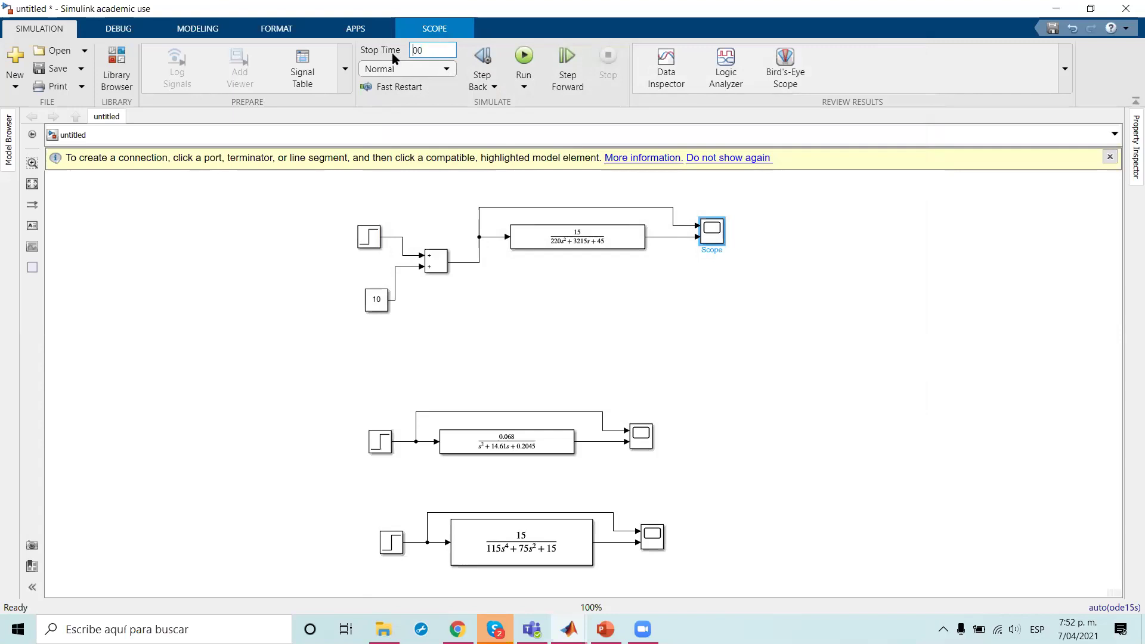
{"action": "left_click", "coordinate": [524, 55]}
{"action": "double_click", "coordinate": [707, 237]}
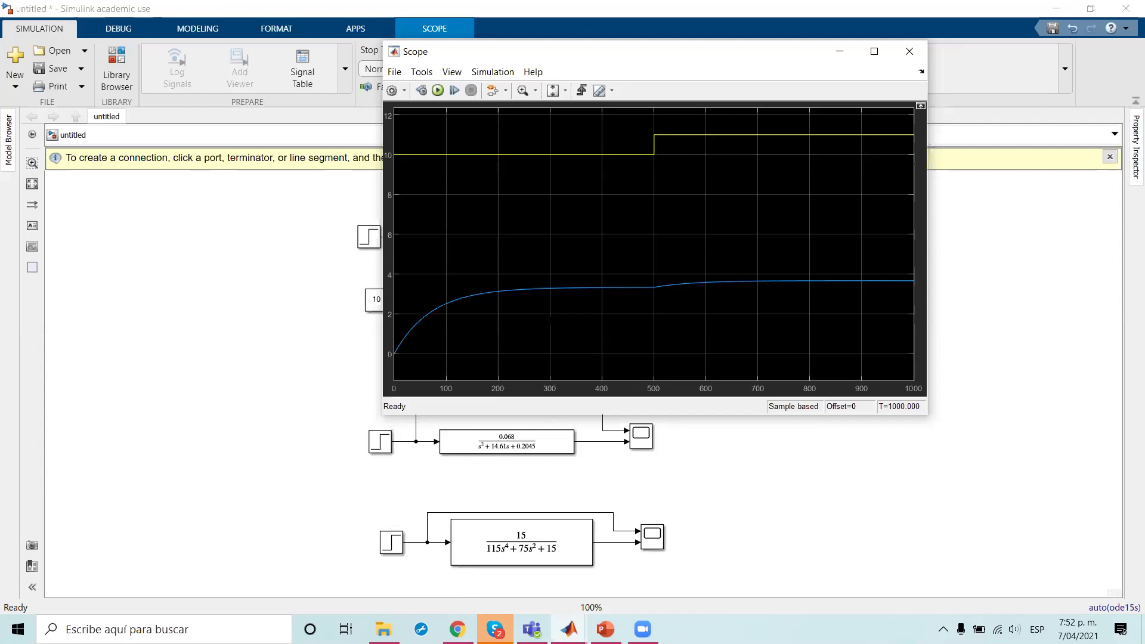
Set the first Step block's step time to 300, then rerun the simulation and check its scope.
{"action": "left_click", "coordinate": [711, 483]}
{"action": "left_click", "coordinate": [370, 237]}
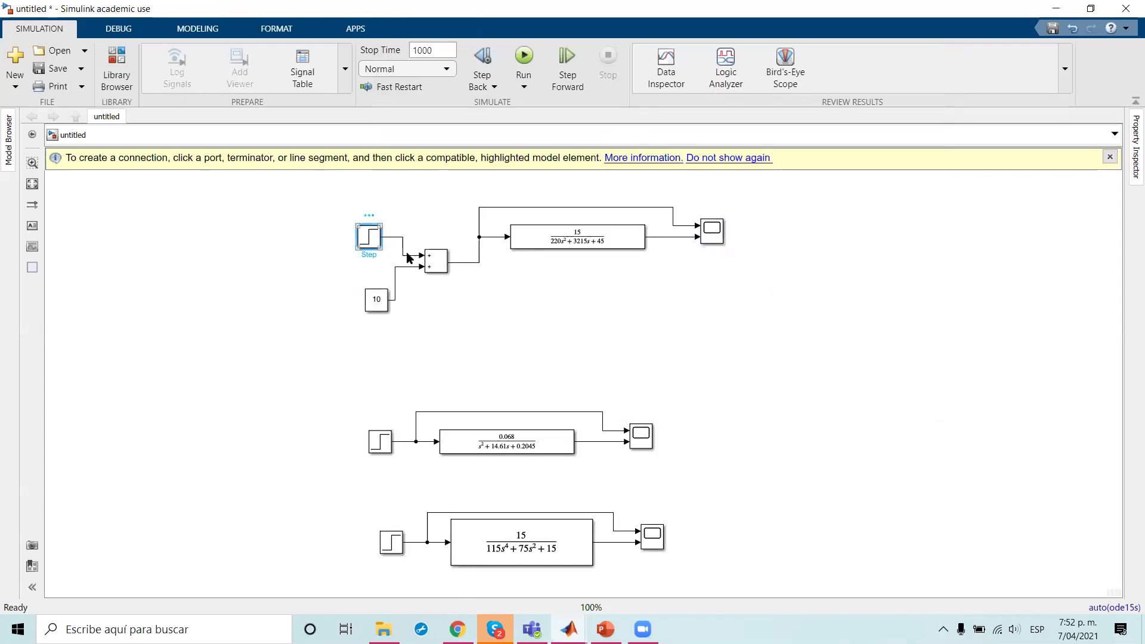
{"action": "key", "text": "Return"}
{"action": "type", "text": "3"}
{"action": "key", "text": "Return"}
{"action": "left_click", "coordinate": [522, 51]}
{"action": "double_click", "coordinate": [717, 234]}
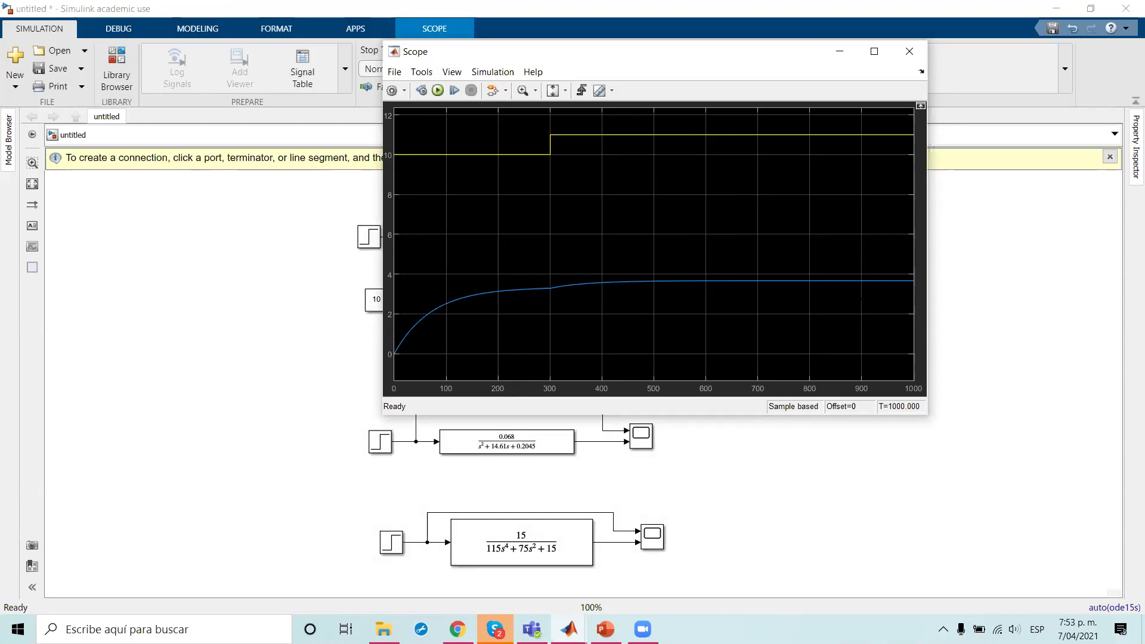
{"action": "left_click", "coordinate": [462, 452]}
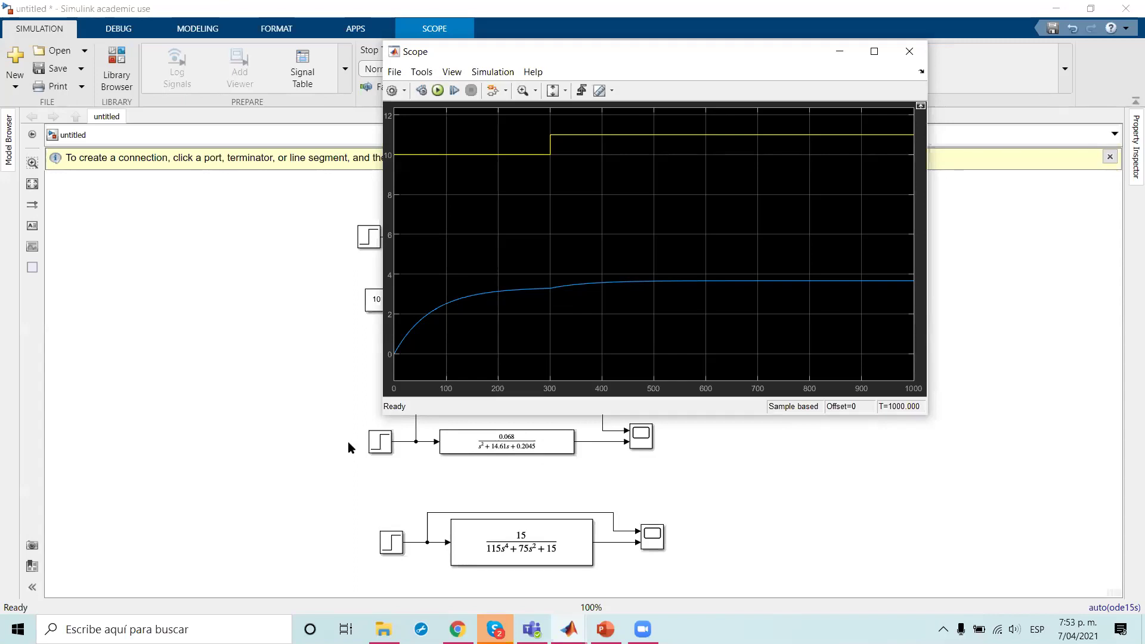
{"action": "left_click", "coordinate": [504, 452]}
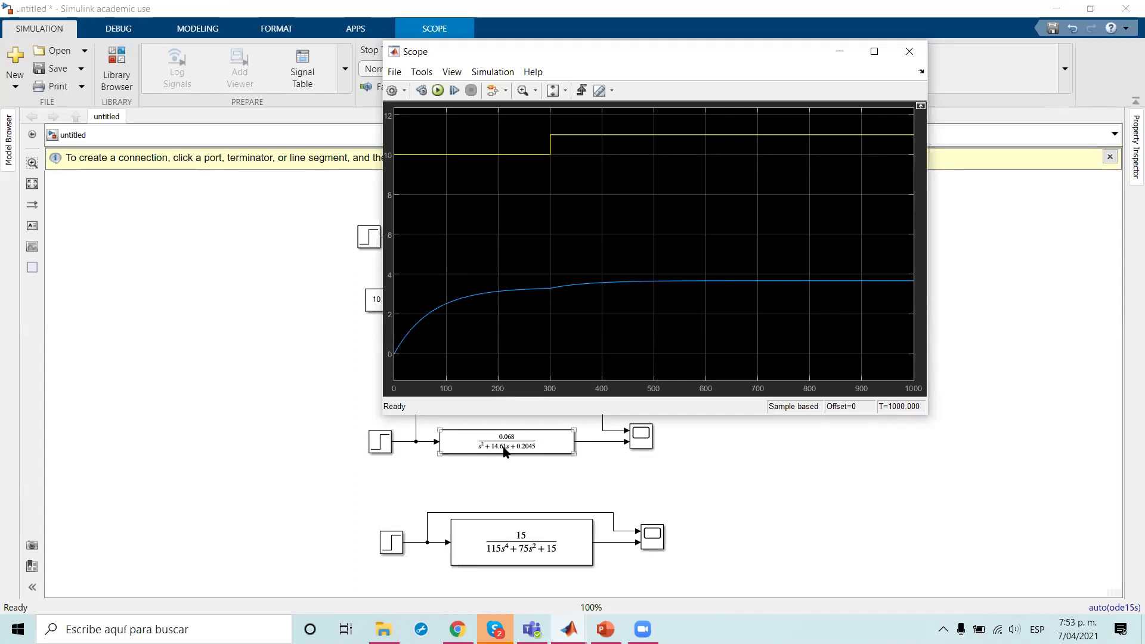